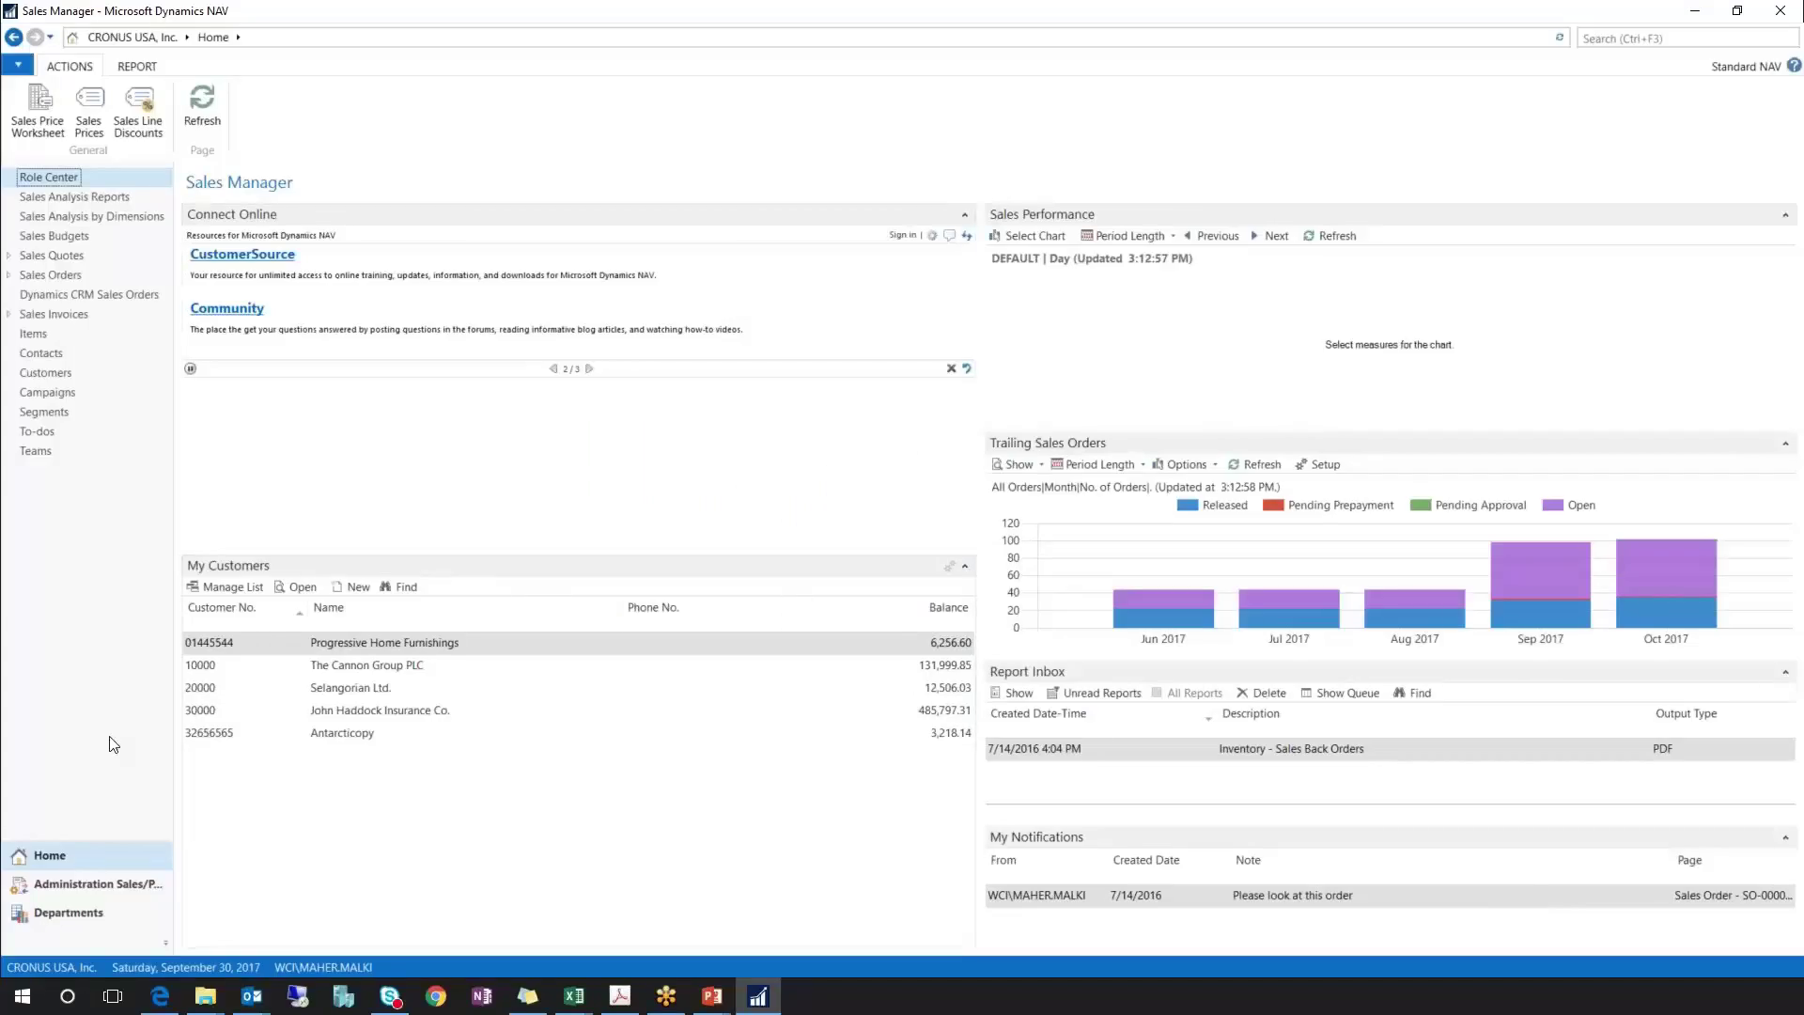
- Open the Opportunities list through Departments > Sales & Marketing > Marketing
left_click(67, 916)
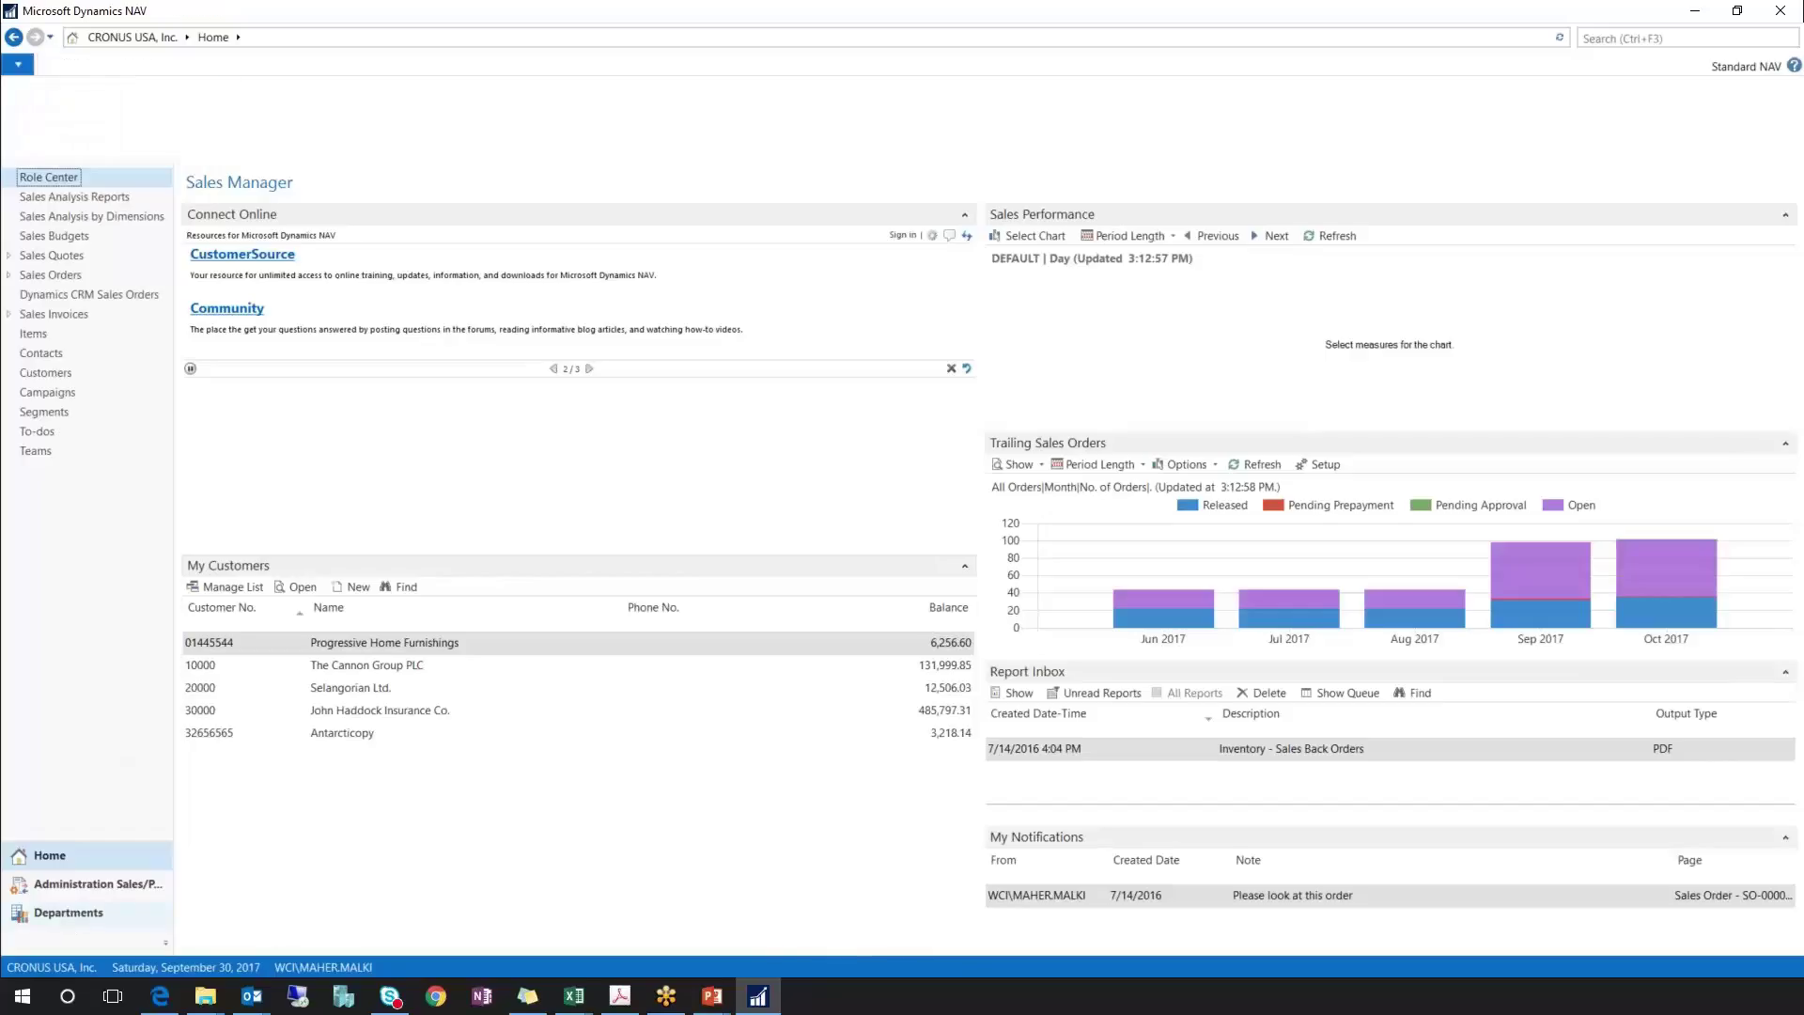
left_click(275, 264)
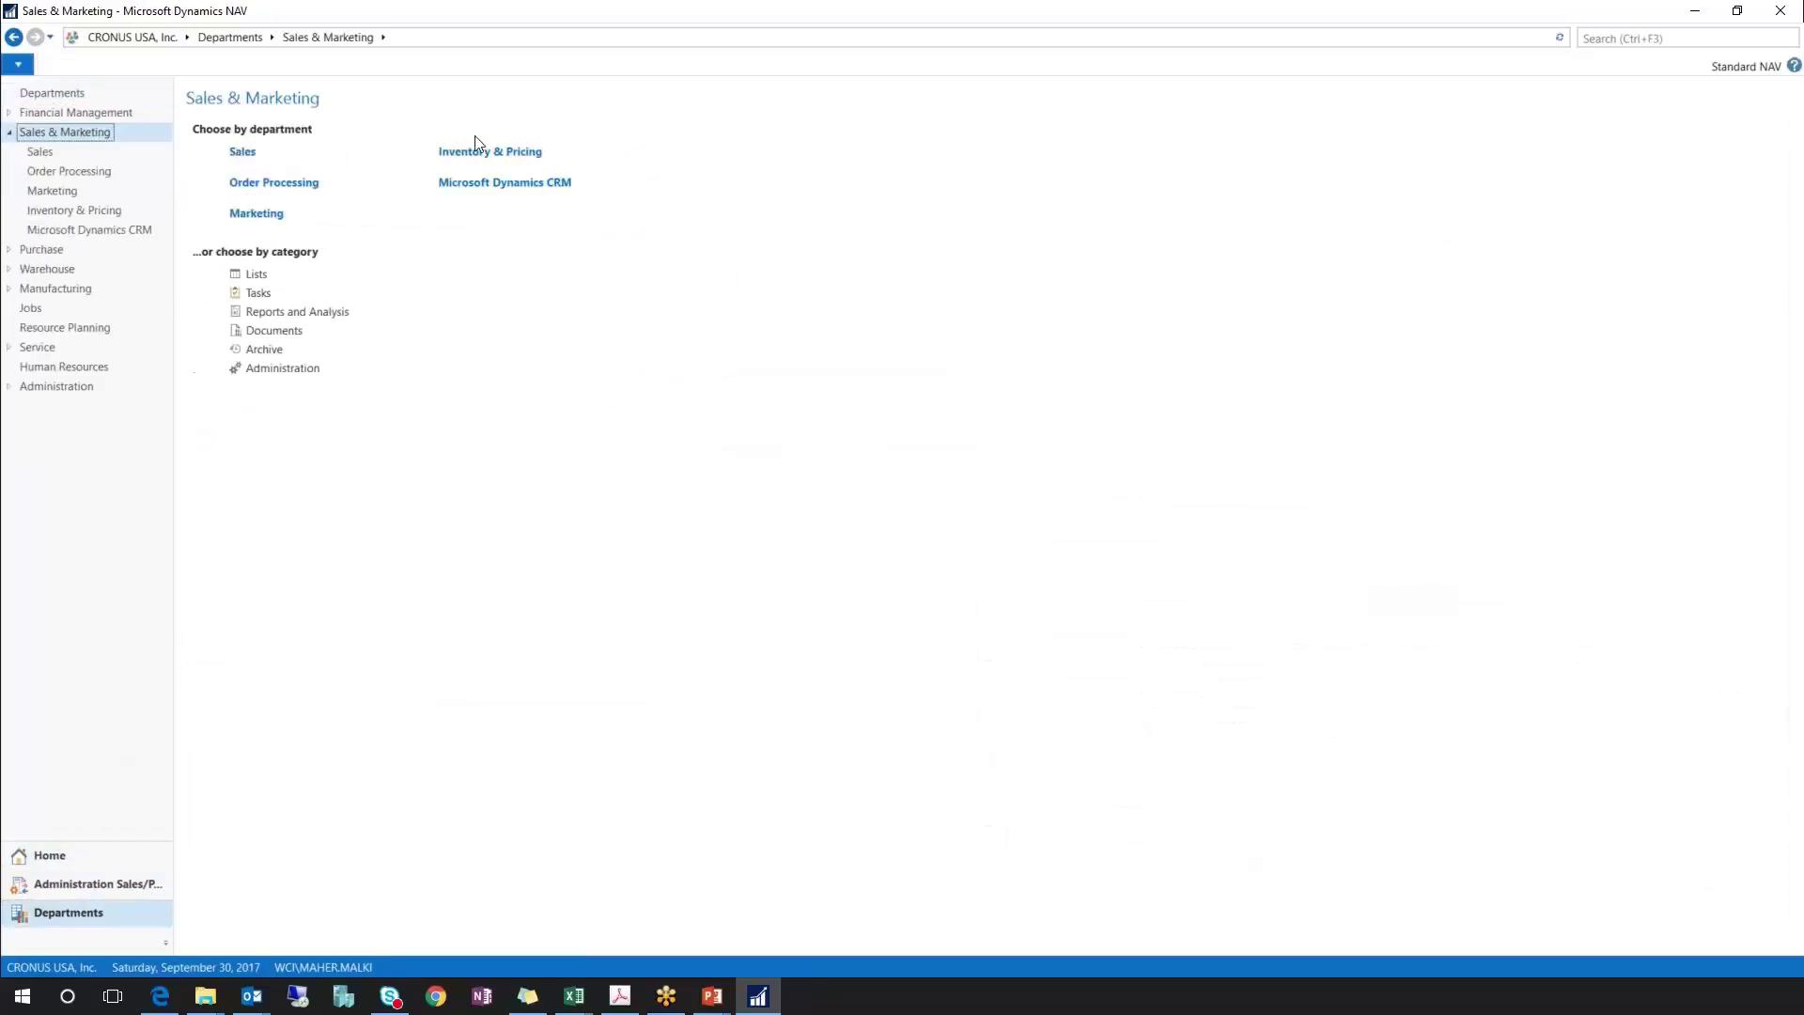
left_click(262, 220)
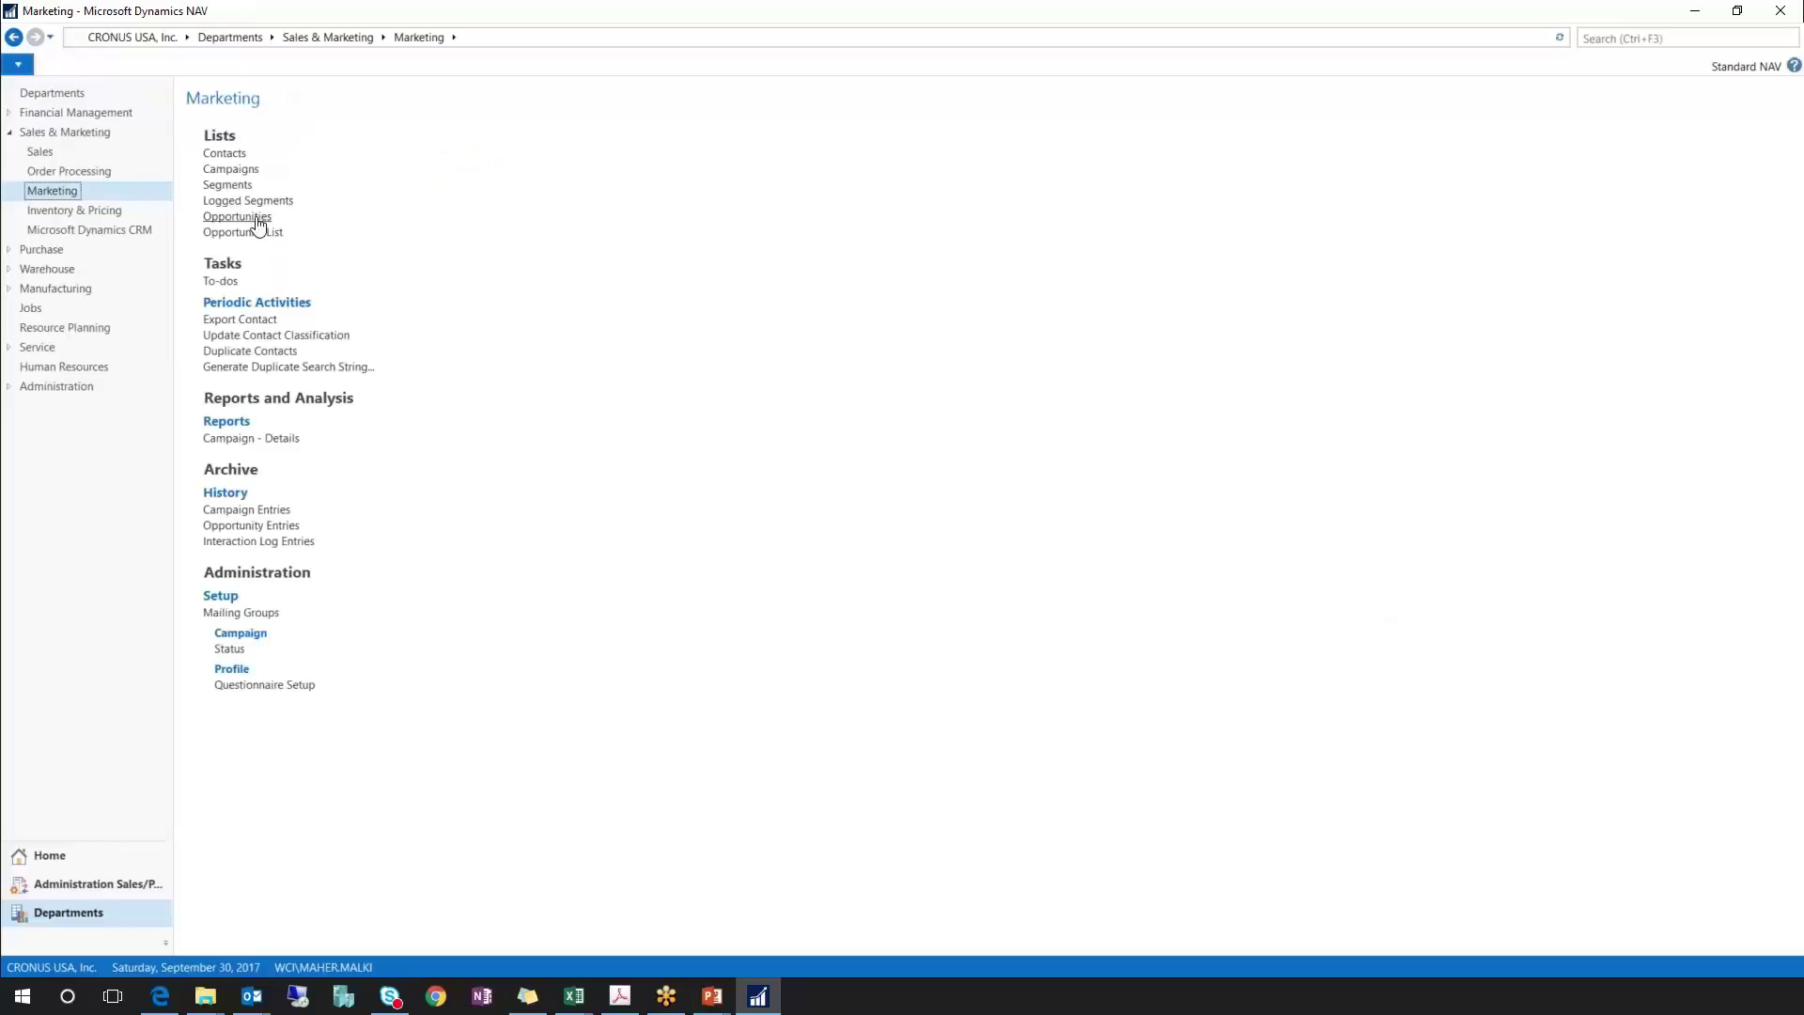
left_click(237, 217)
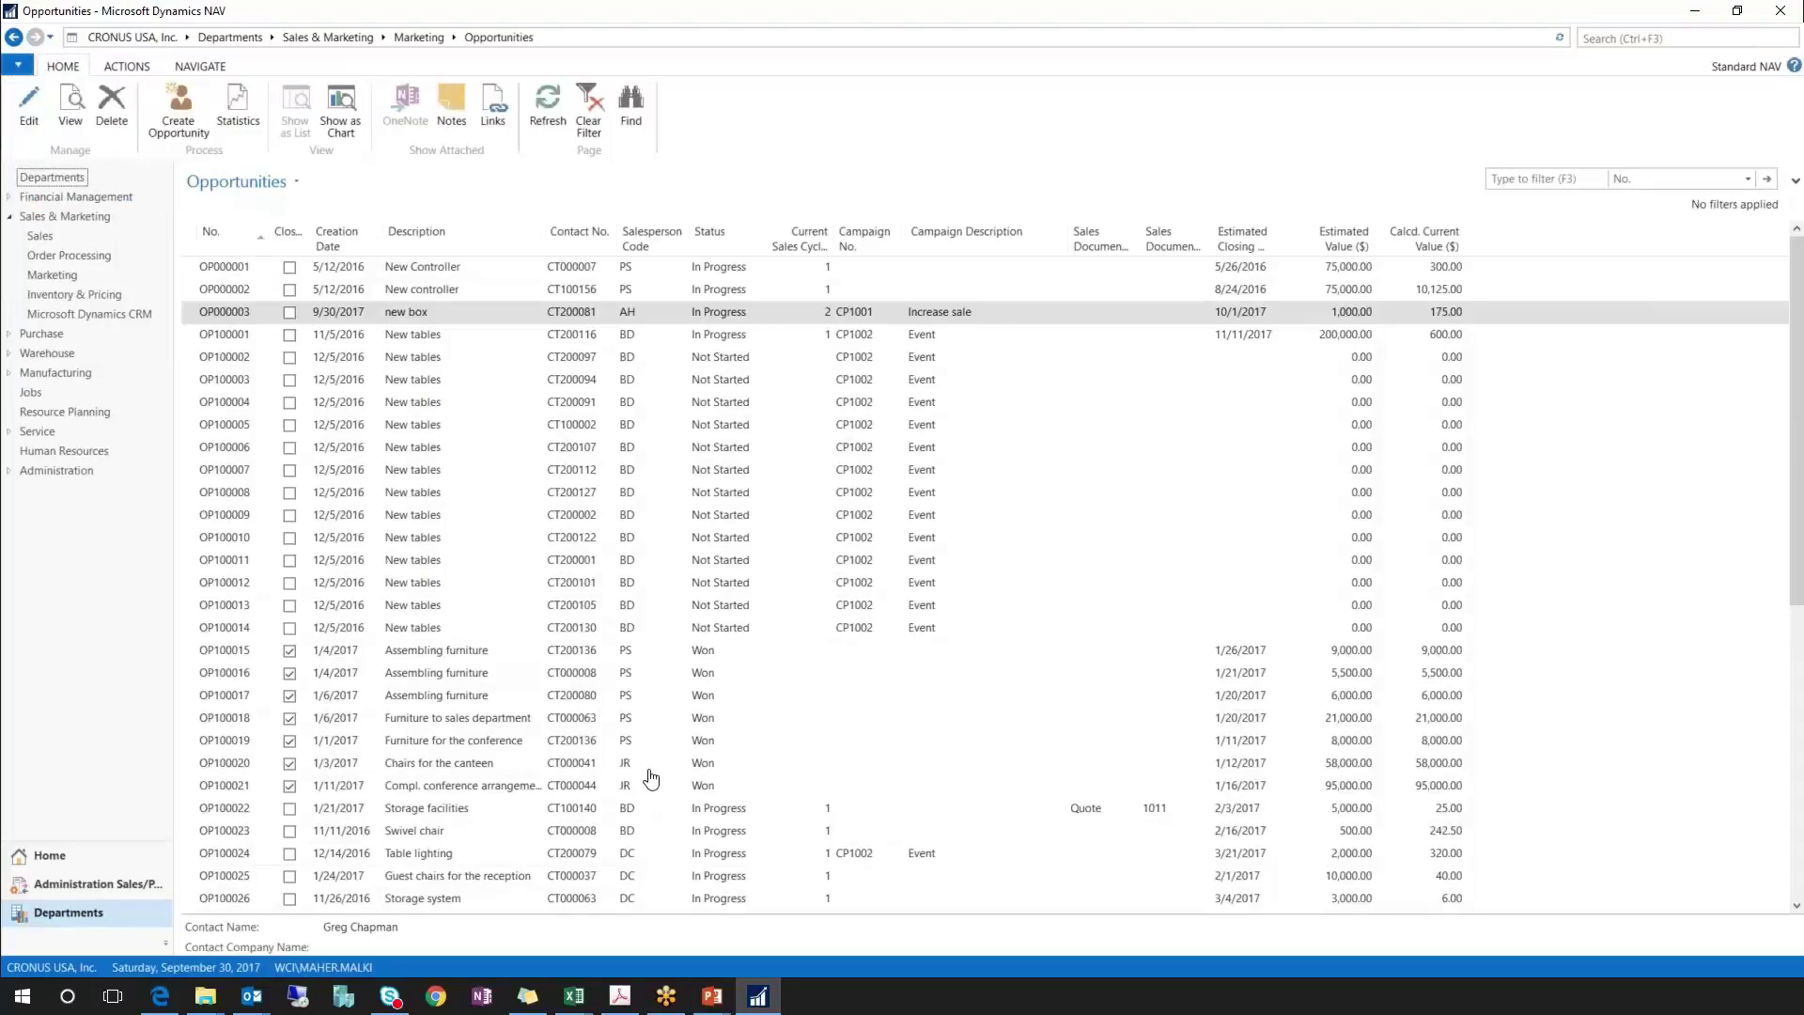
- Start a new opportunity described as 'Test Opp' with Normal priority and advance to the contact page
left_click(178, 108)
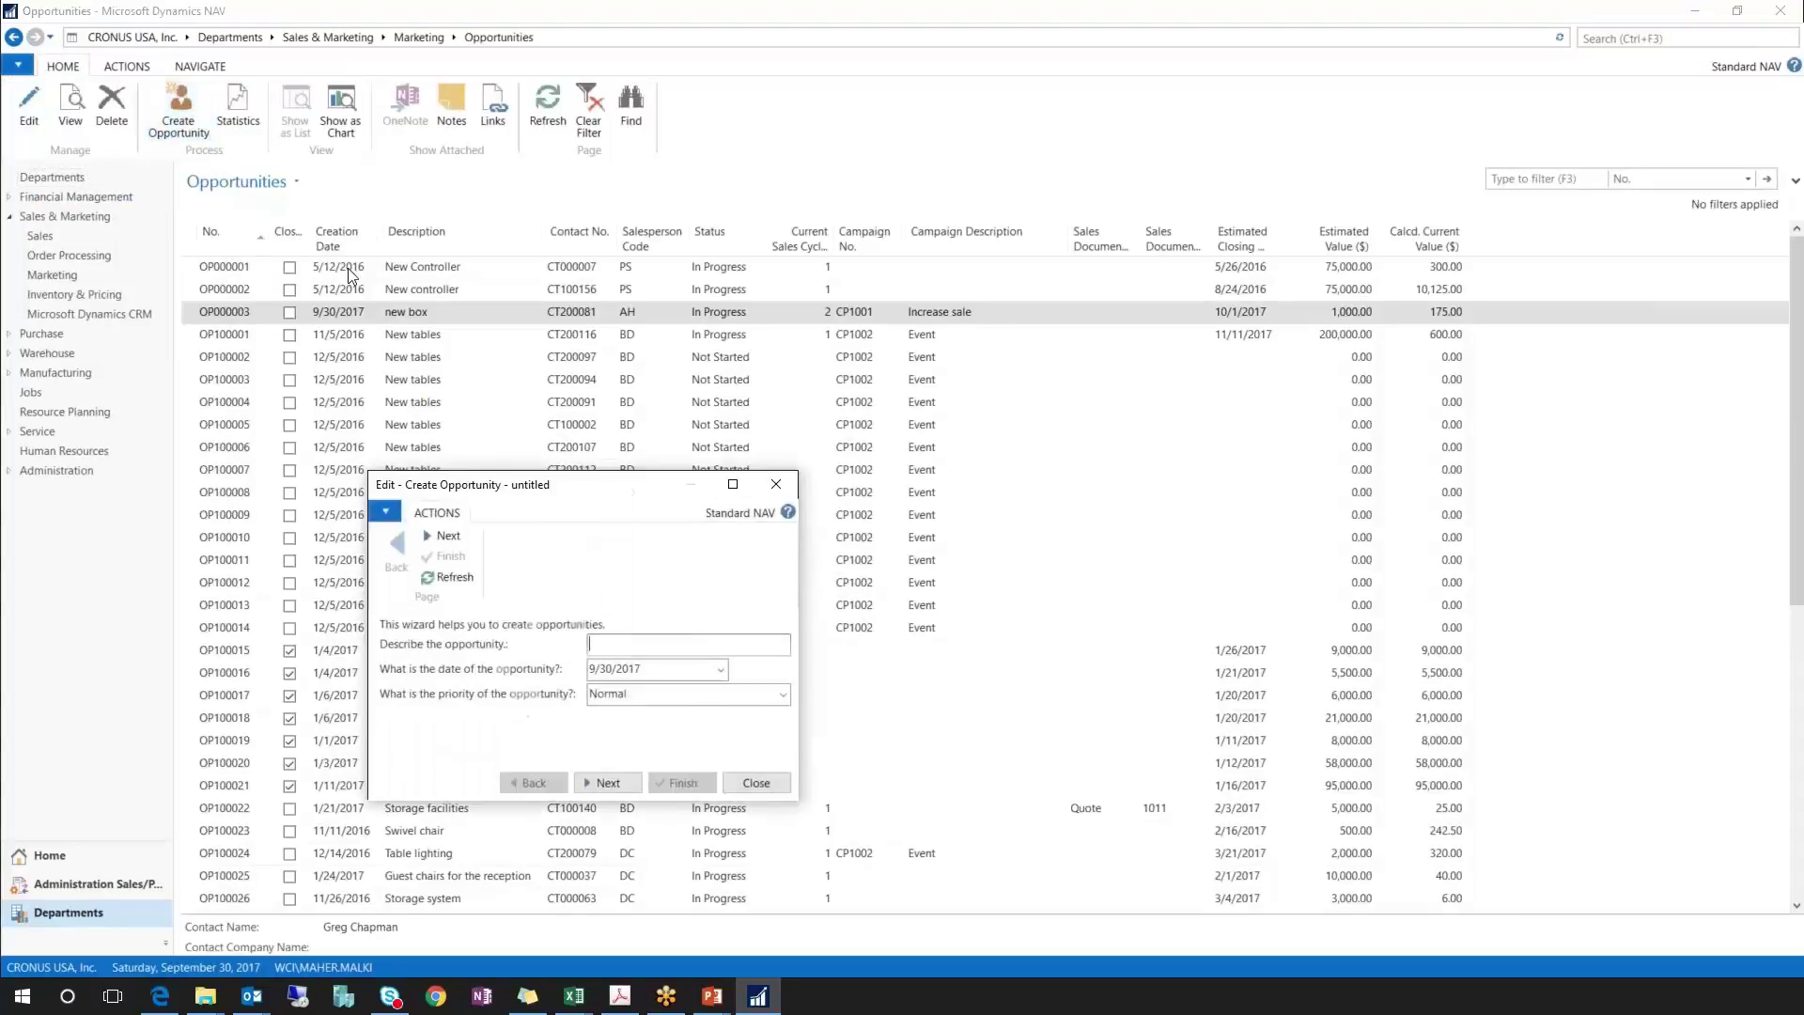
left_click_drag(589, 496, 662, 323)
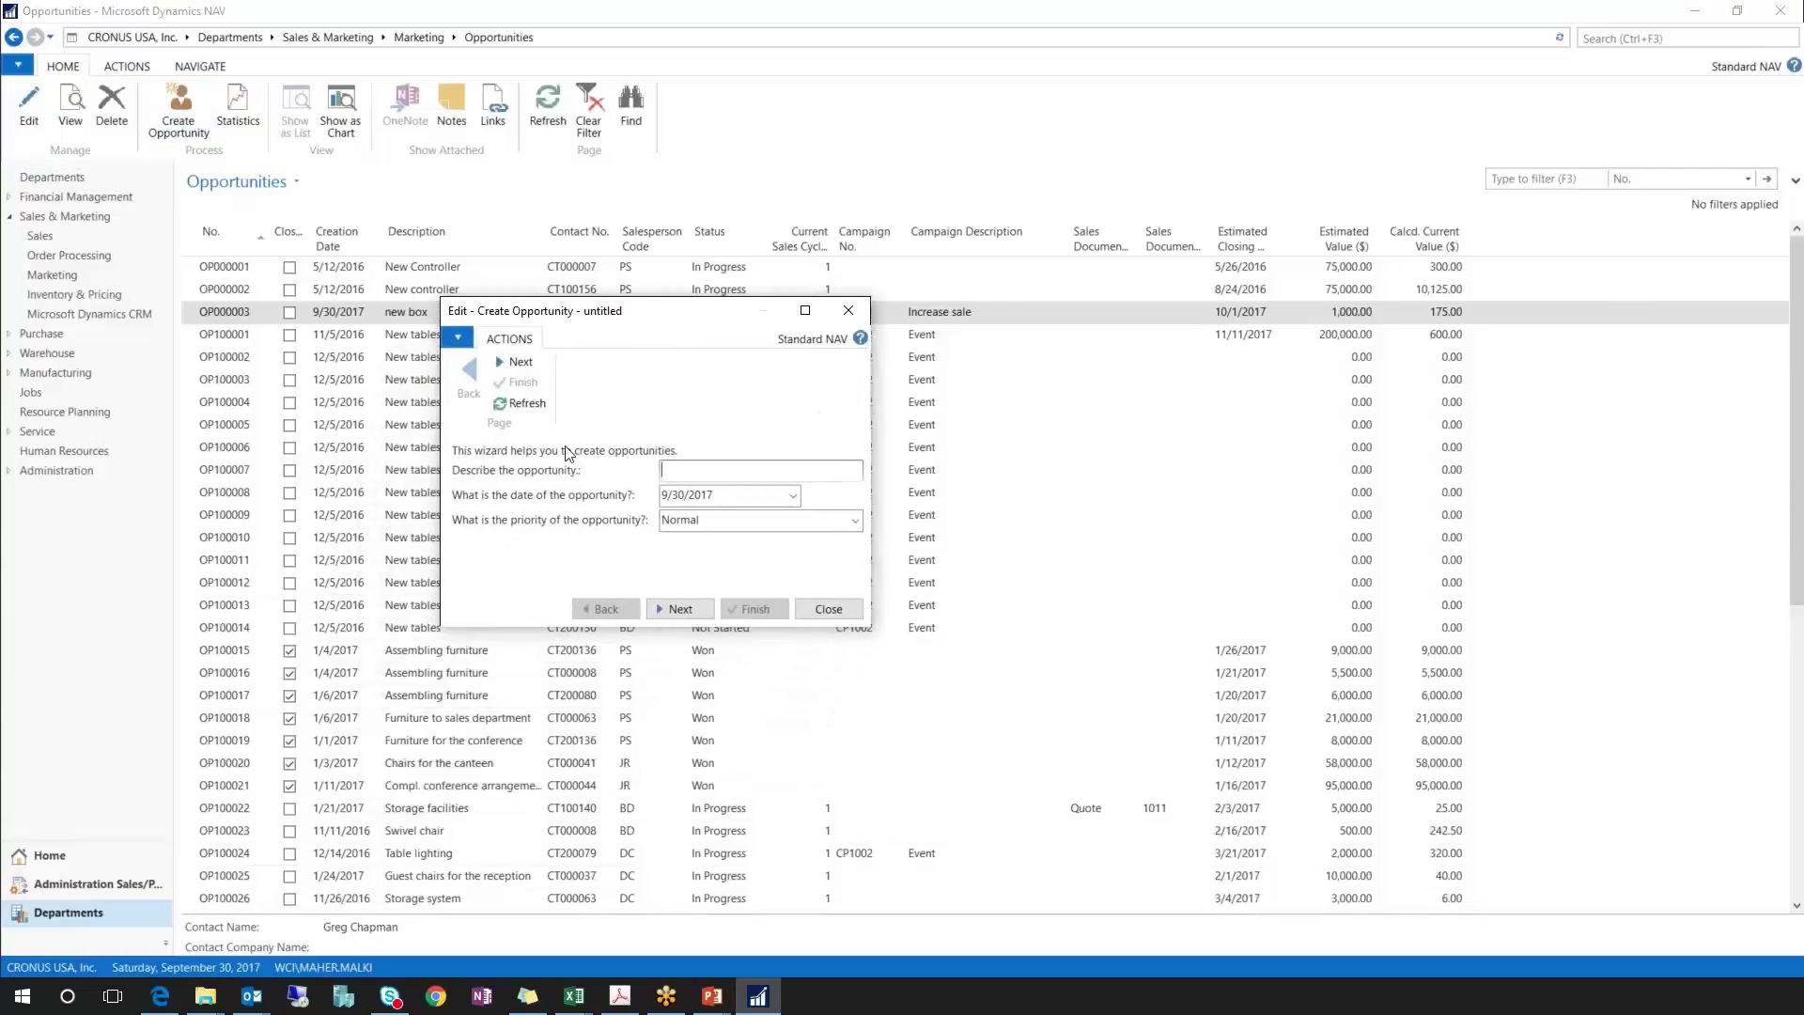
left_click(712, 476)
type("Test Opp")
left_click(855, 523)
left_click(855, 522)
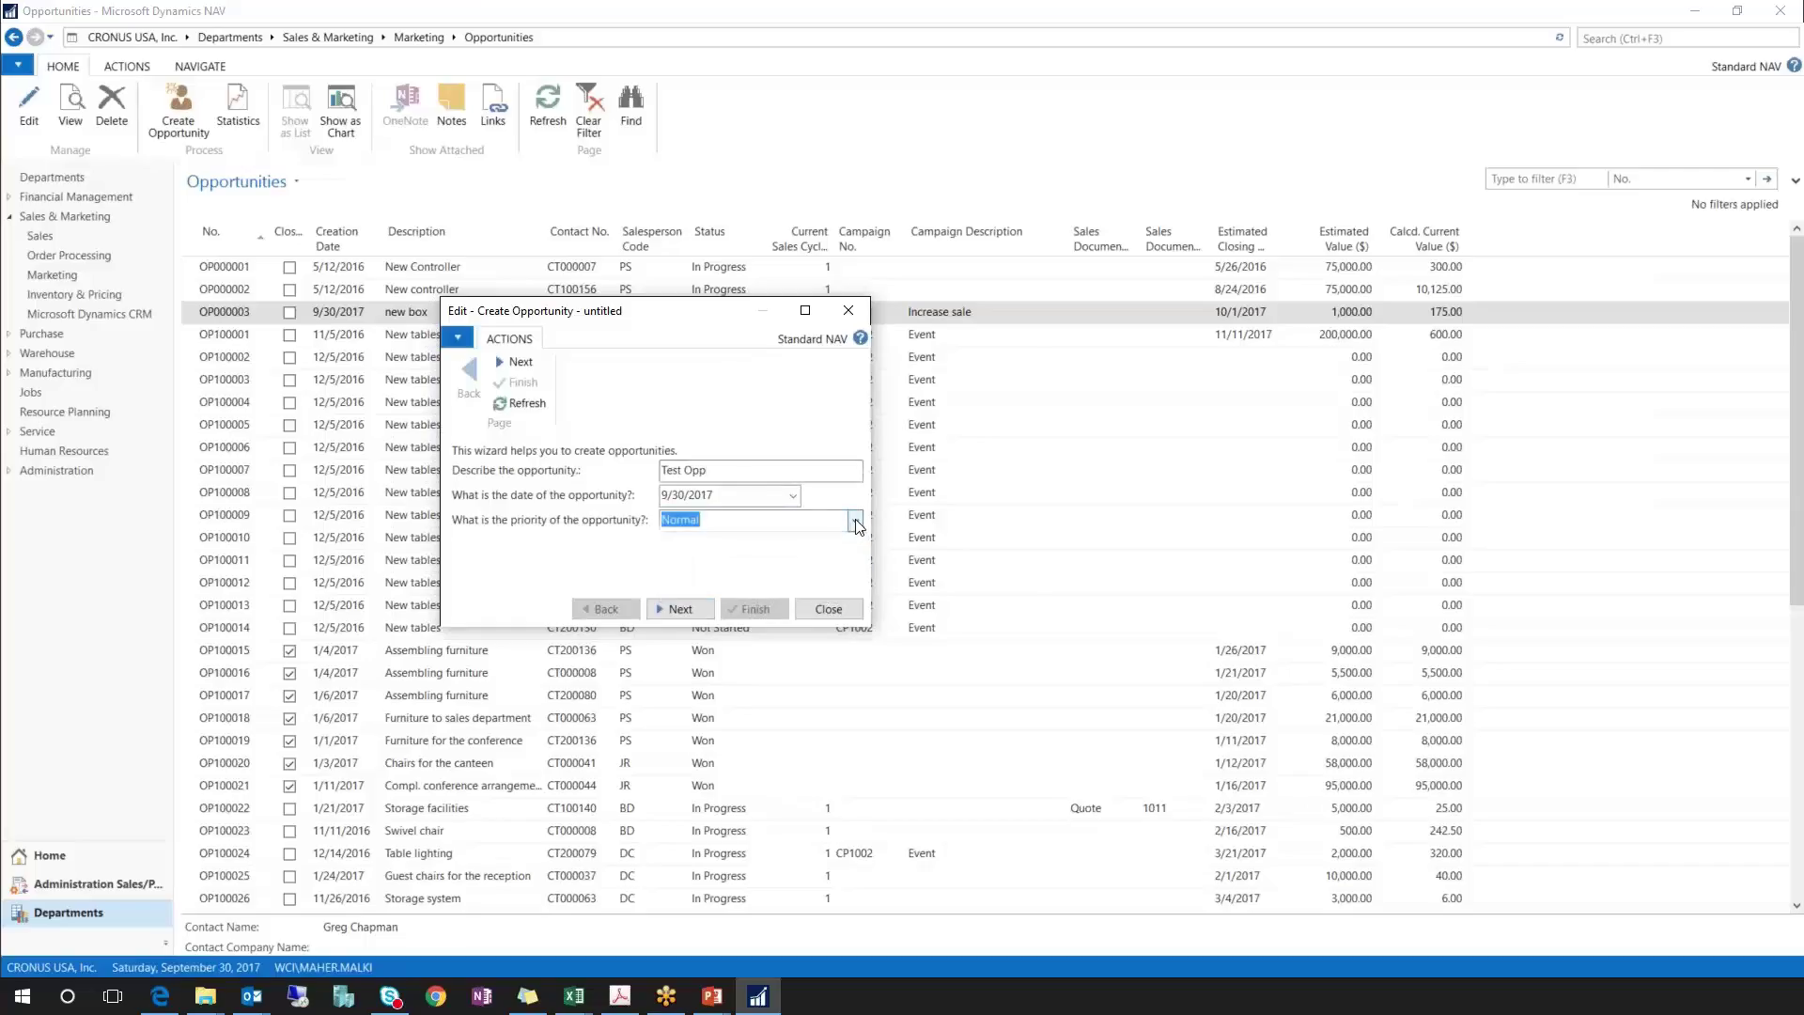
left_click(675, 611)
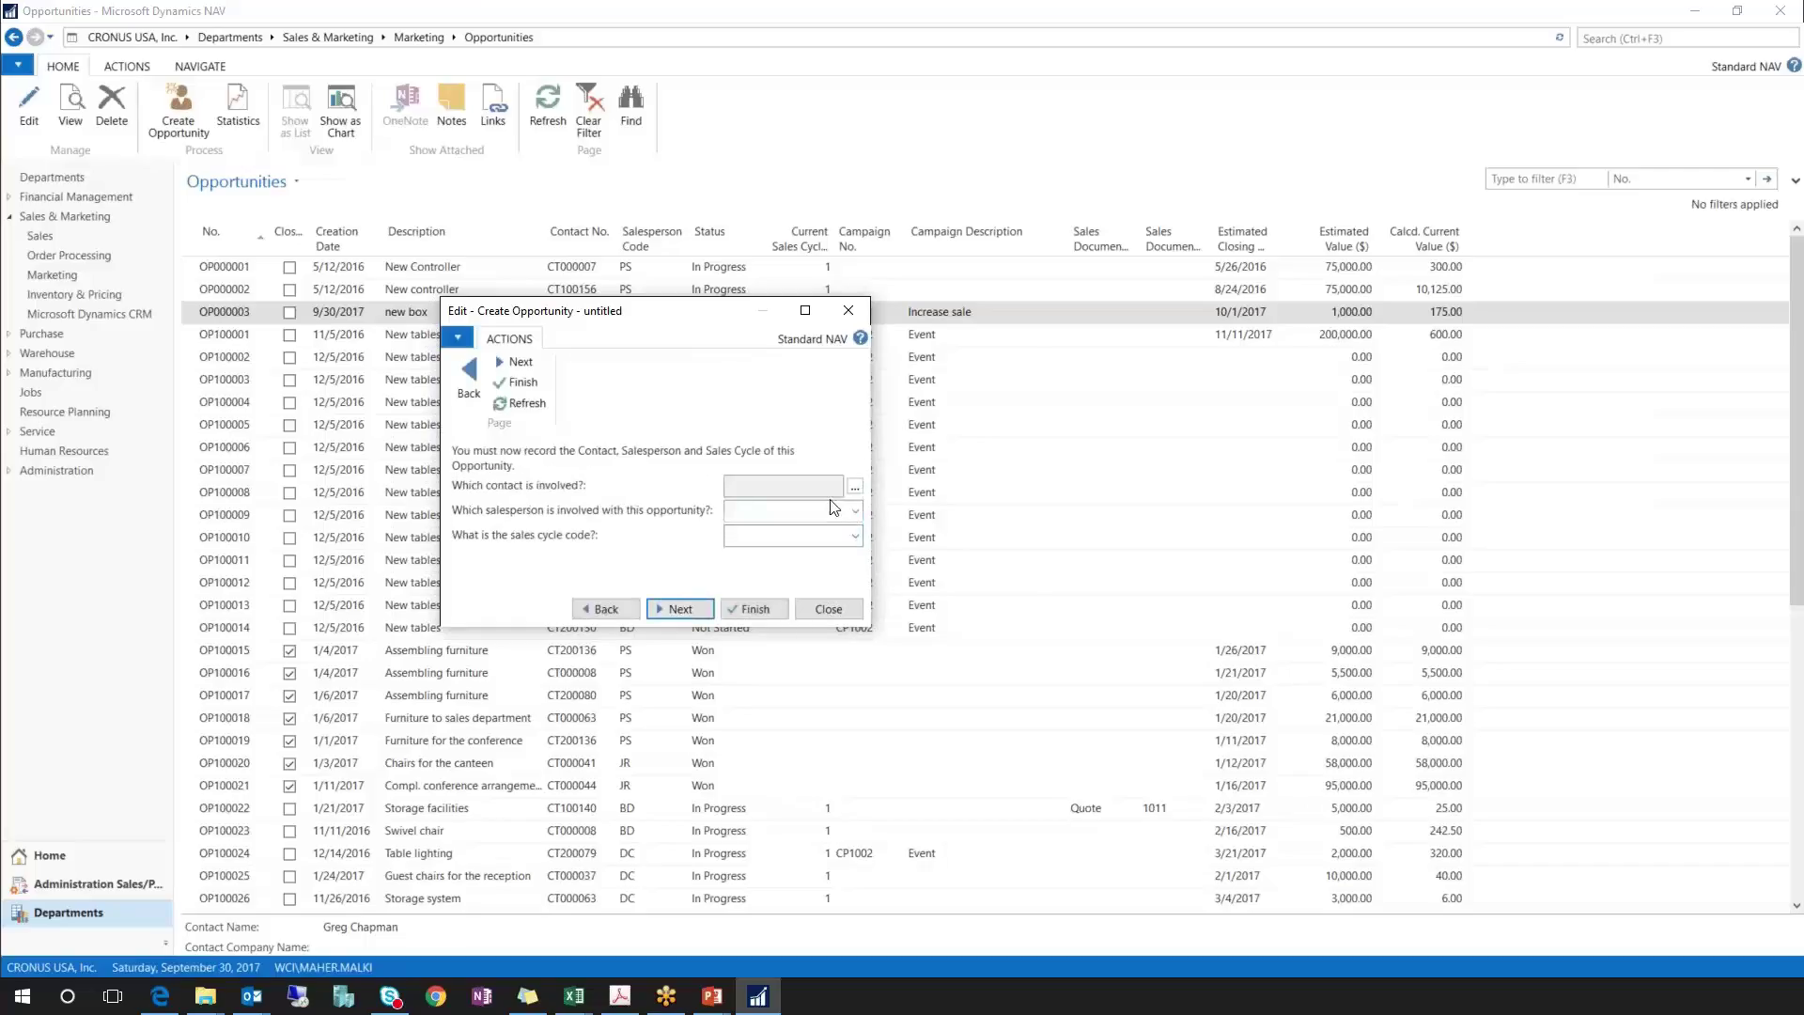
- Filter the contact lookup by contact number and choose the matching contact
left_click(856, 488)
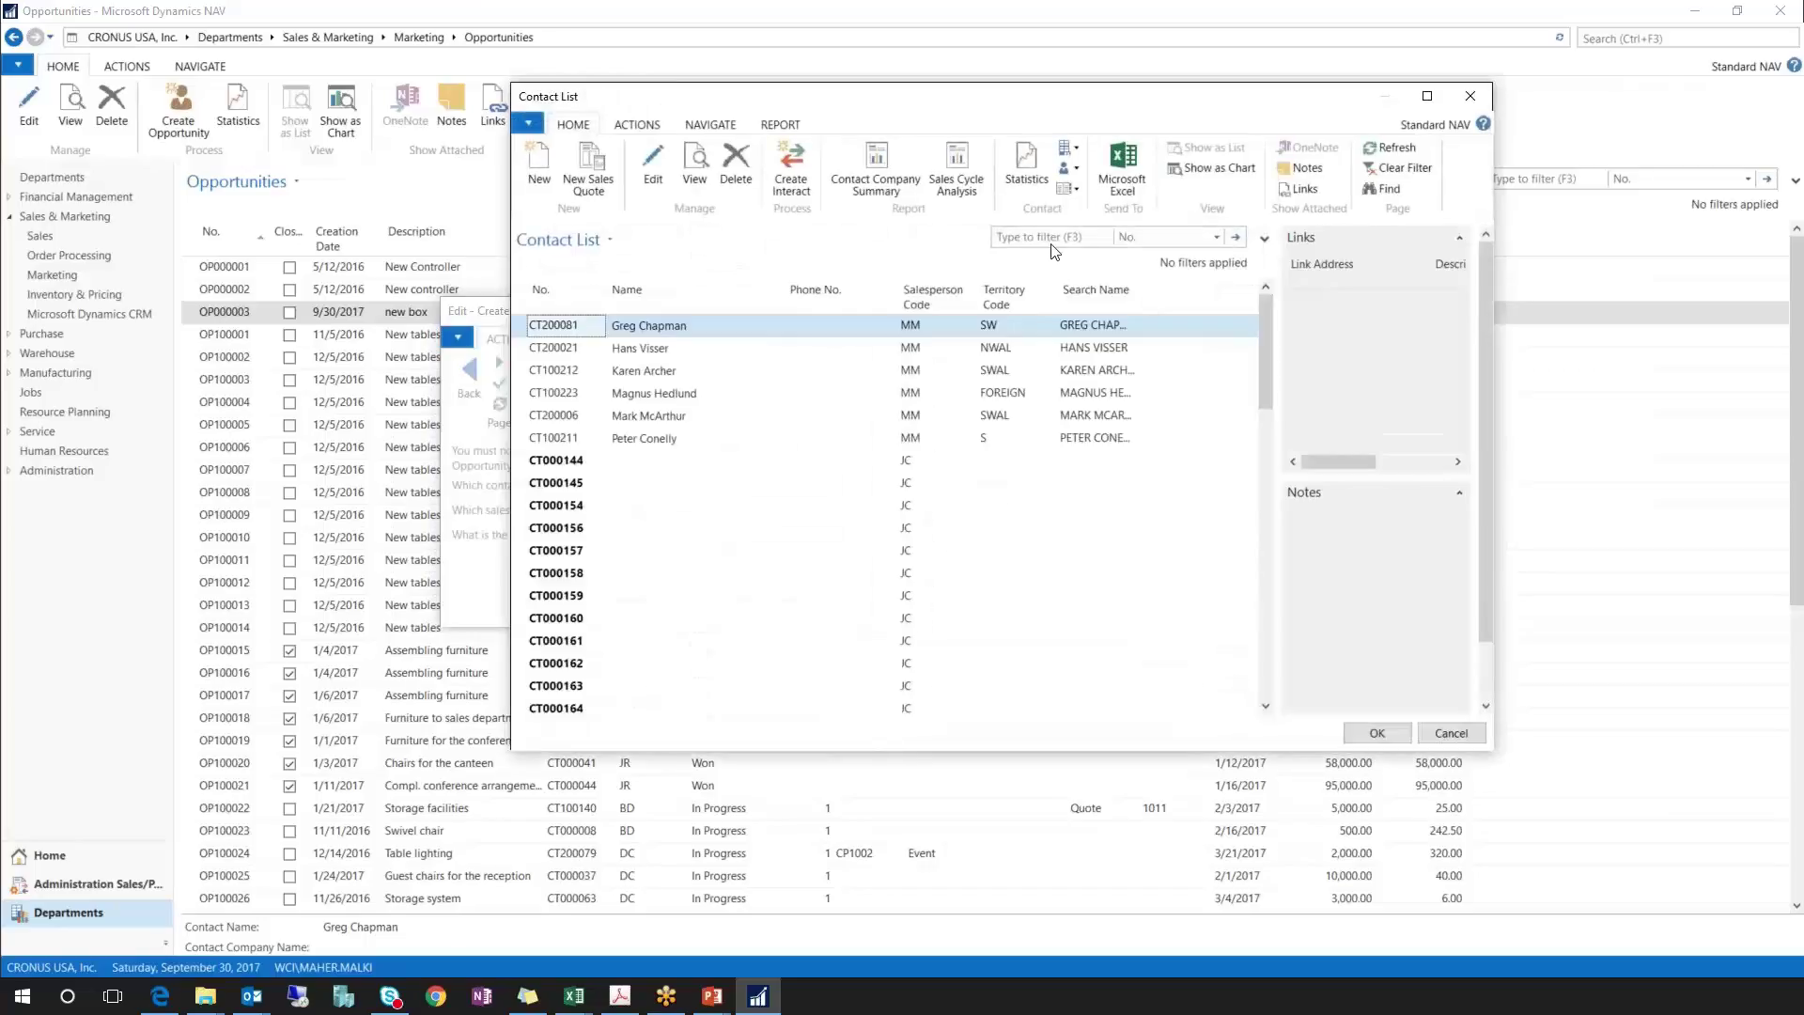
left_click(1039, 237)
type("CT100140")
key("Return")
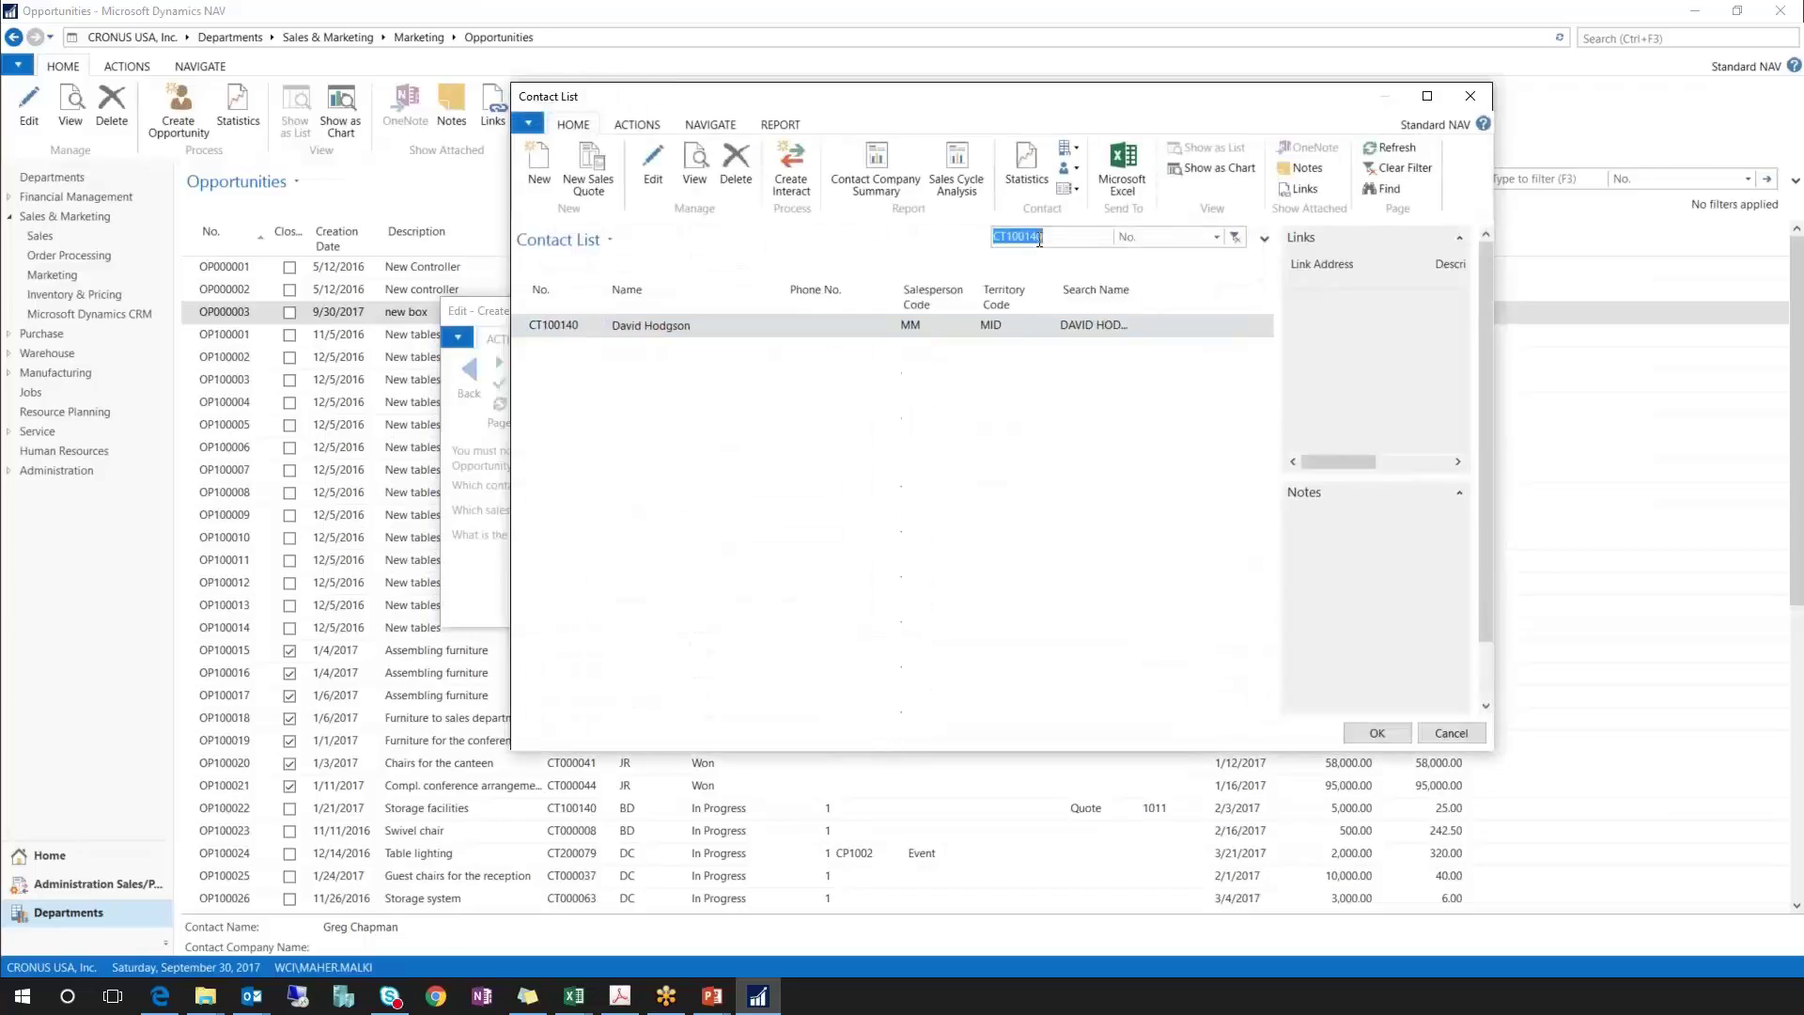
left_click(747, 329)
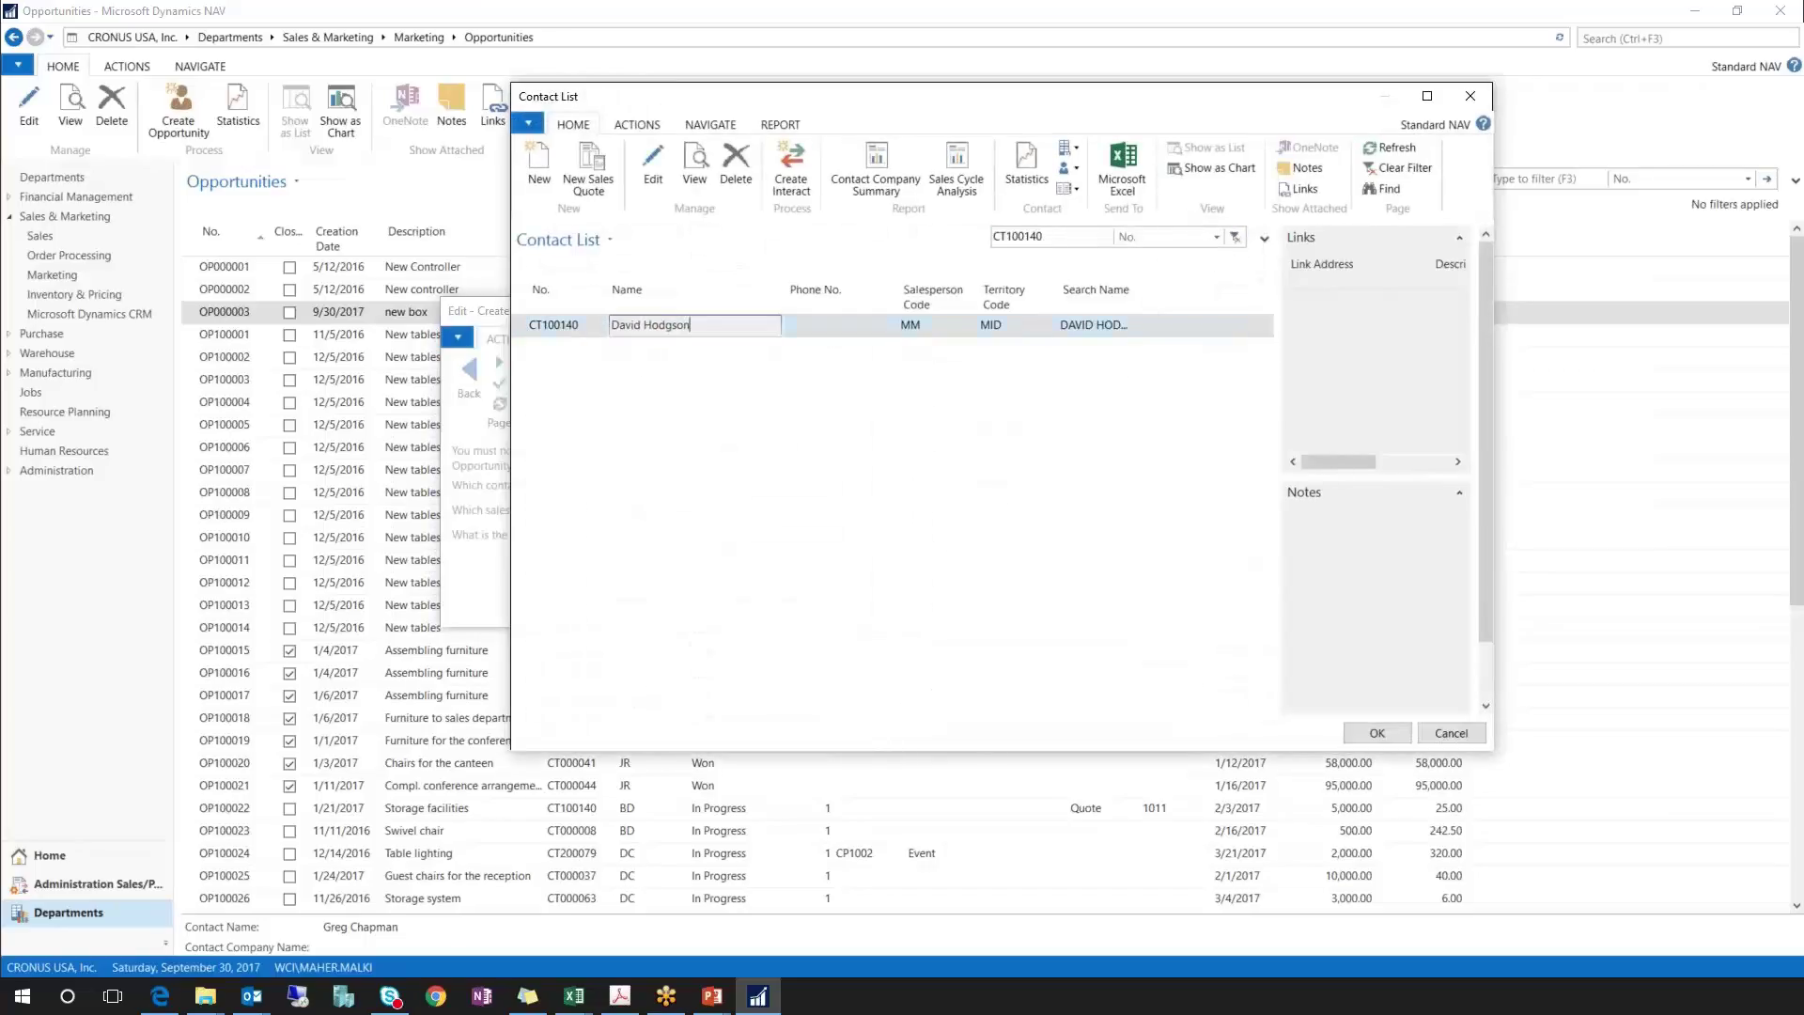
left_click(1377, 736)
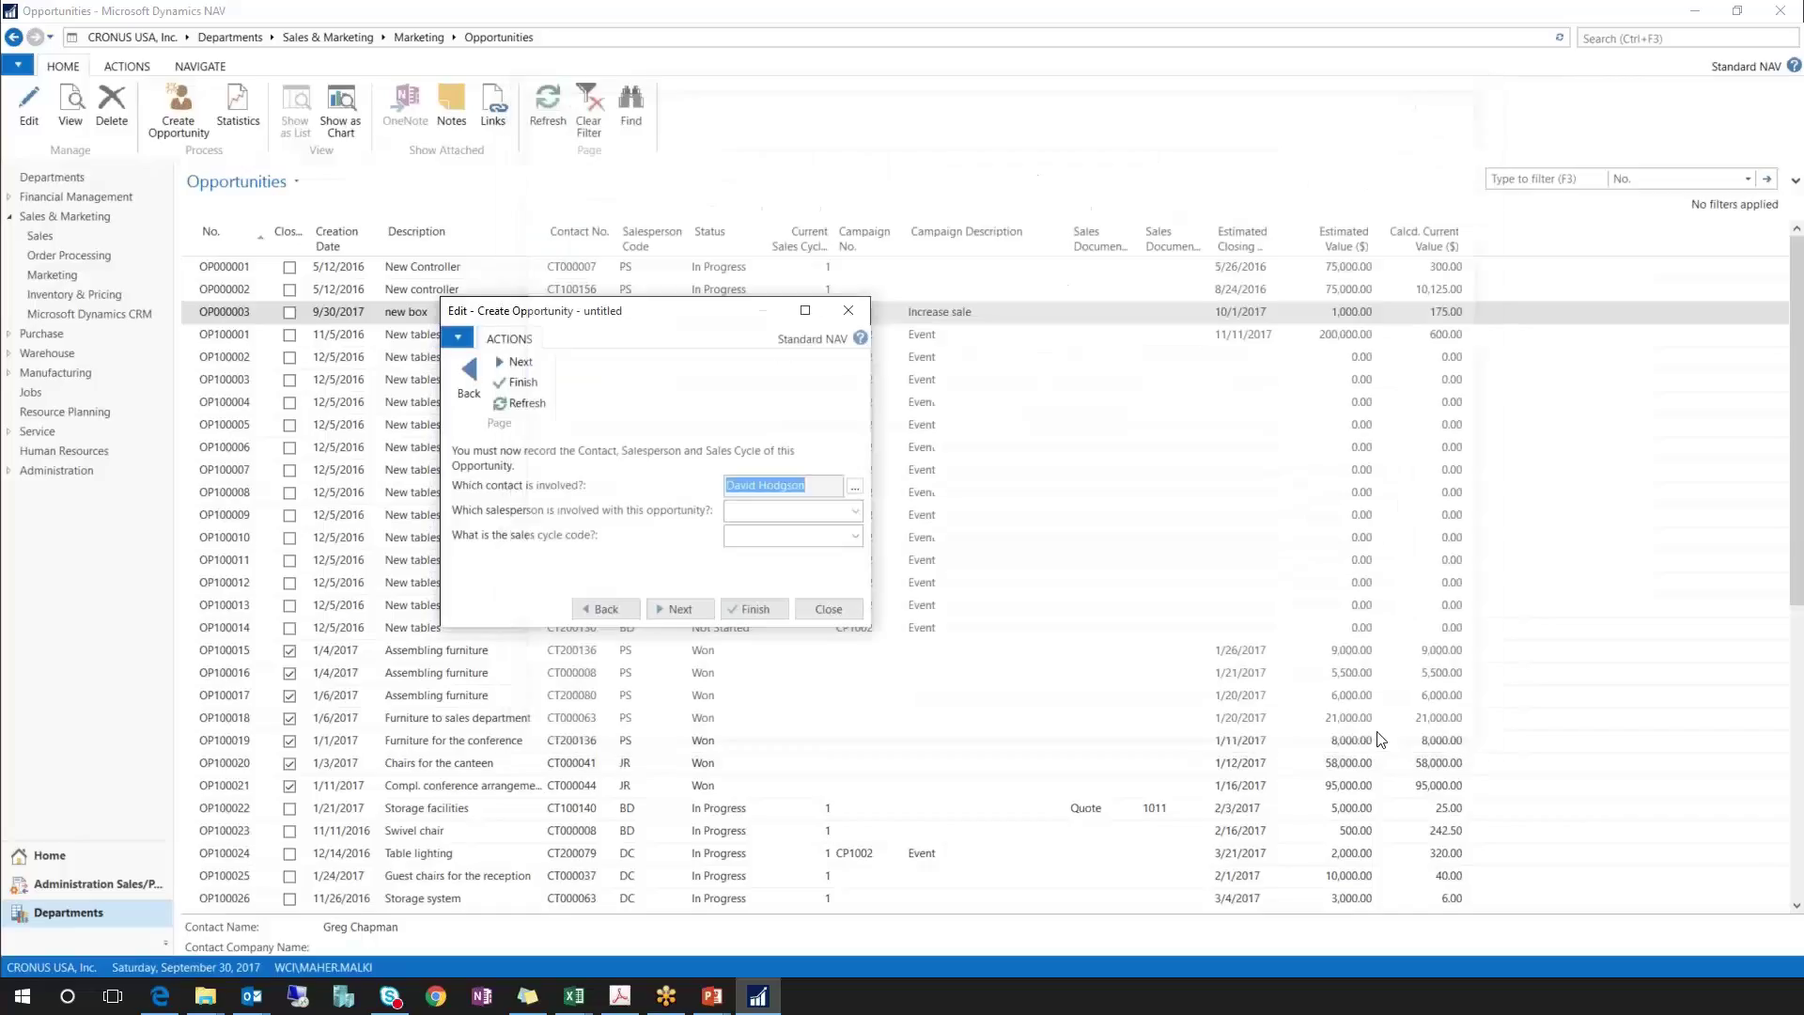
- Assign salesperson MM and bring up the sales cycle code choices
left_click(855, 510)
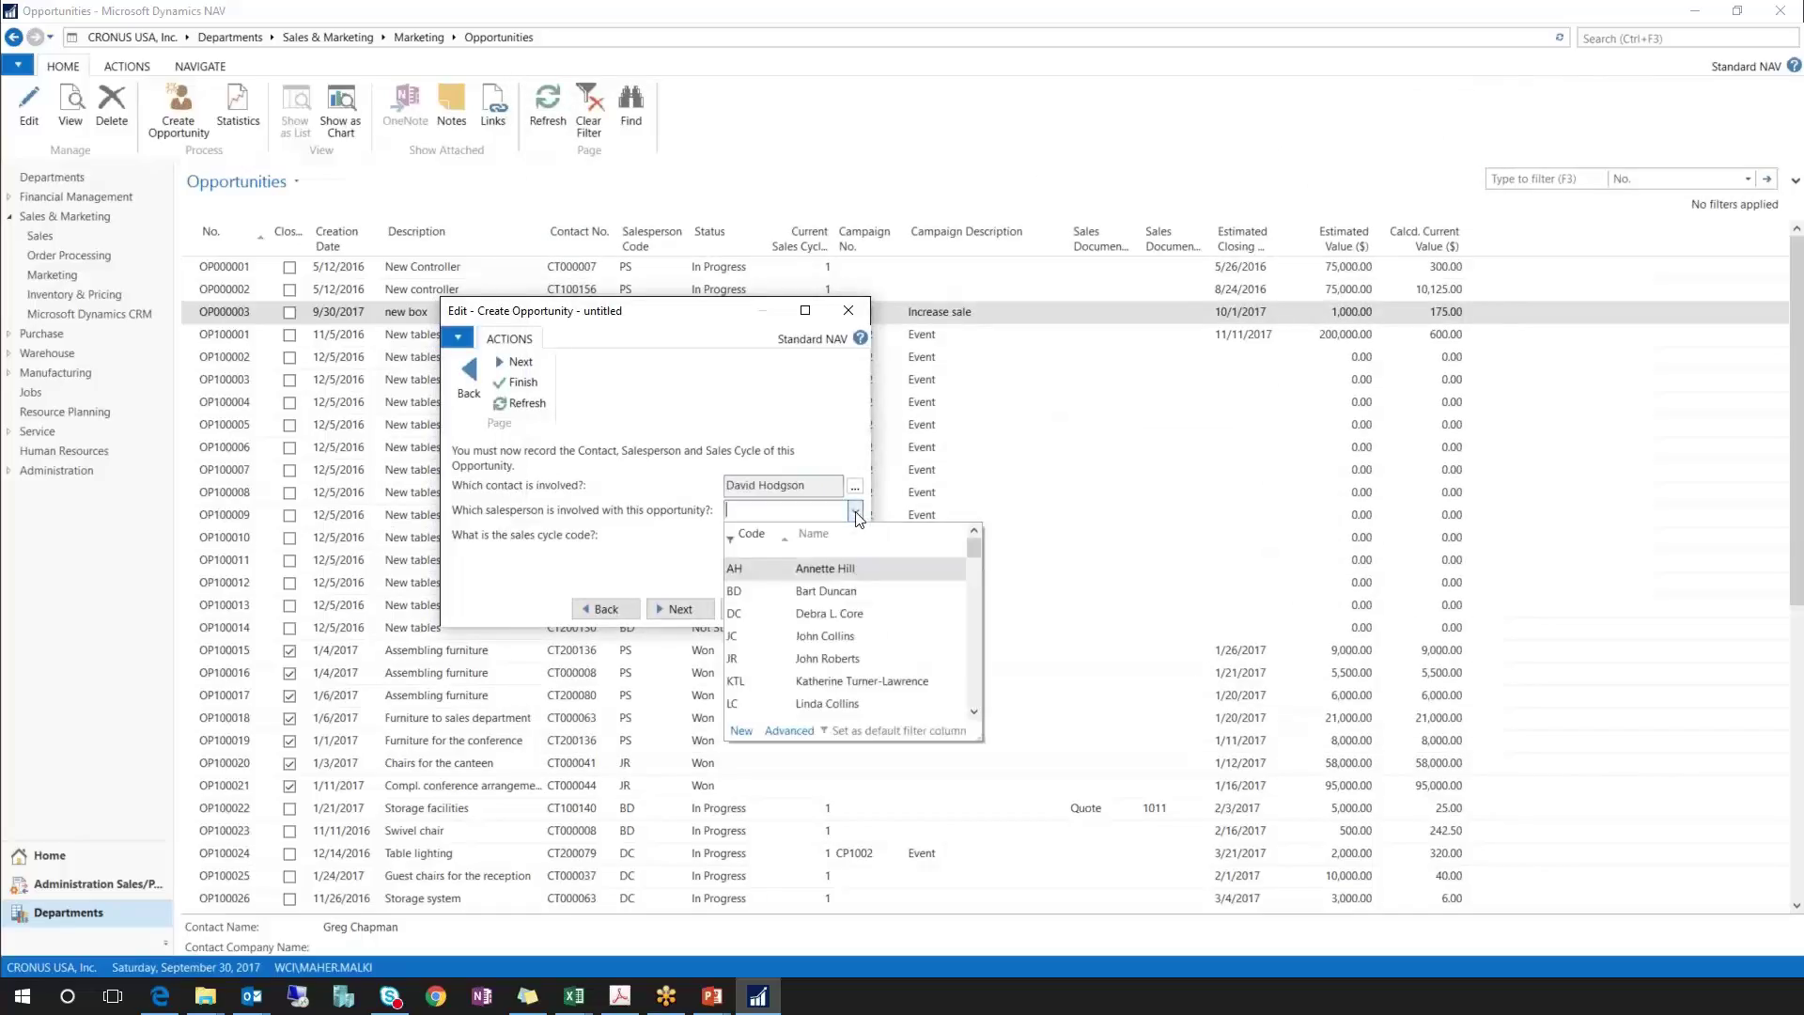
scroll(866, 616, "down", 3)
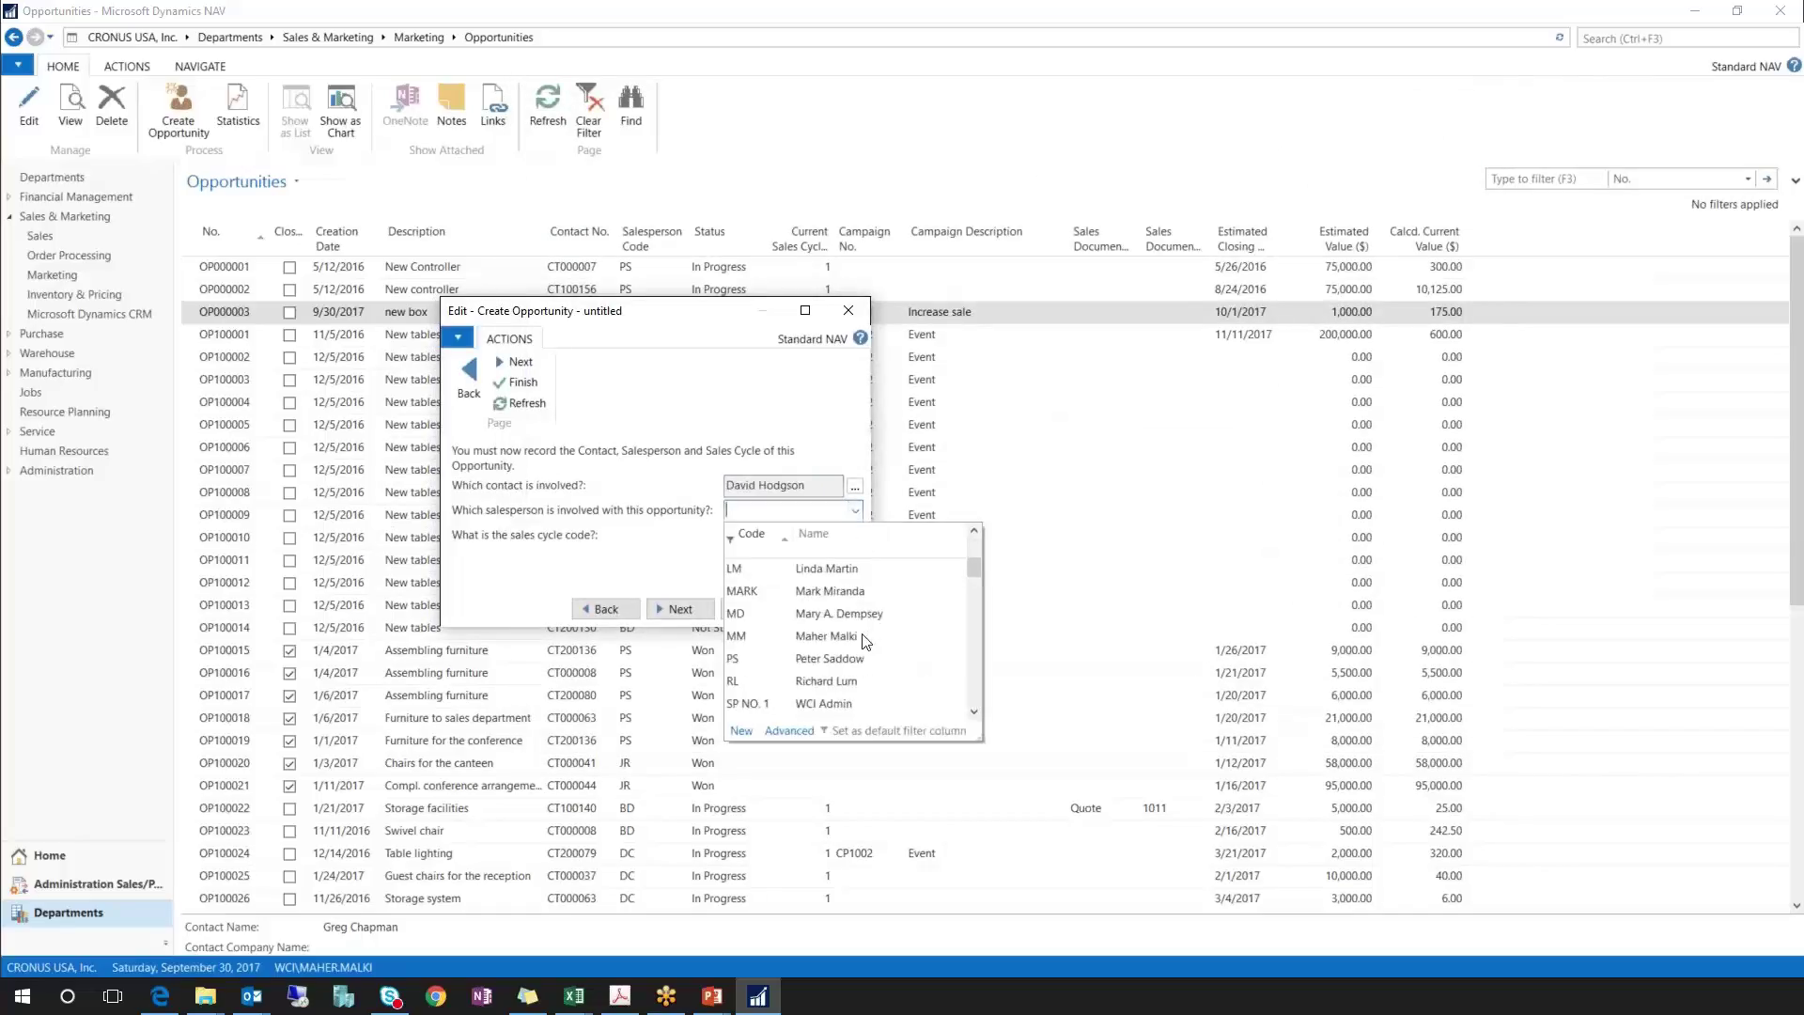
left_click(865, 638)
key("Tab")
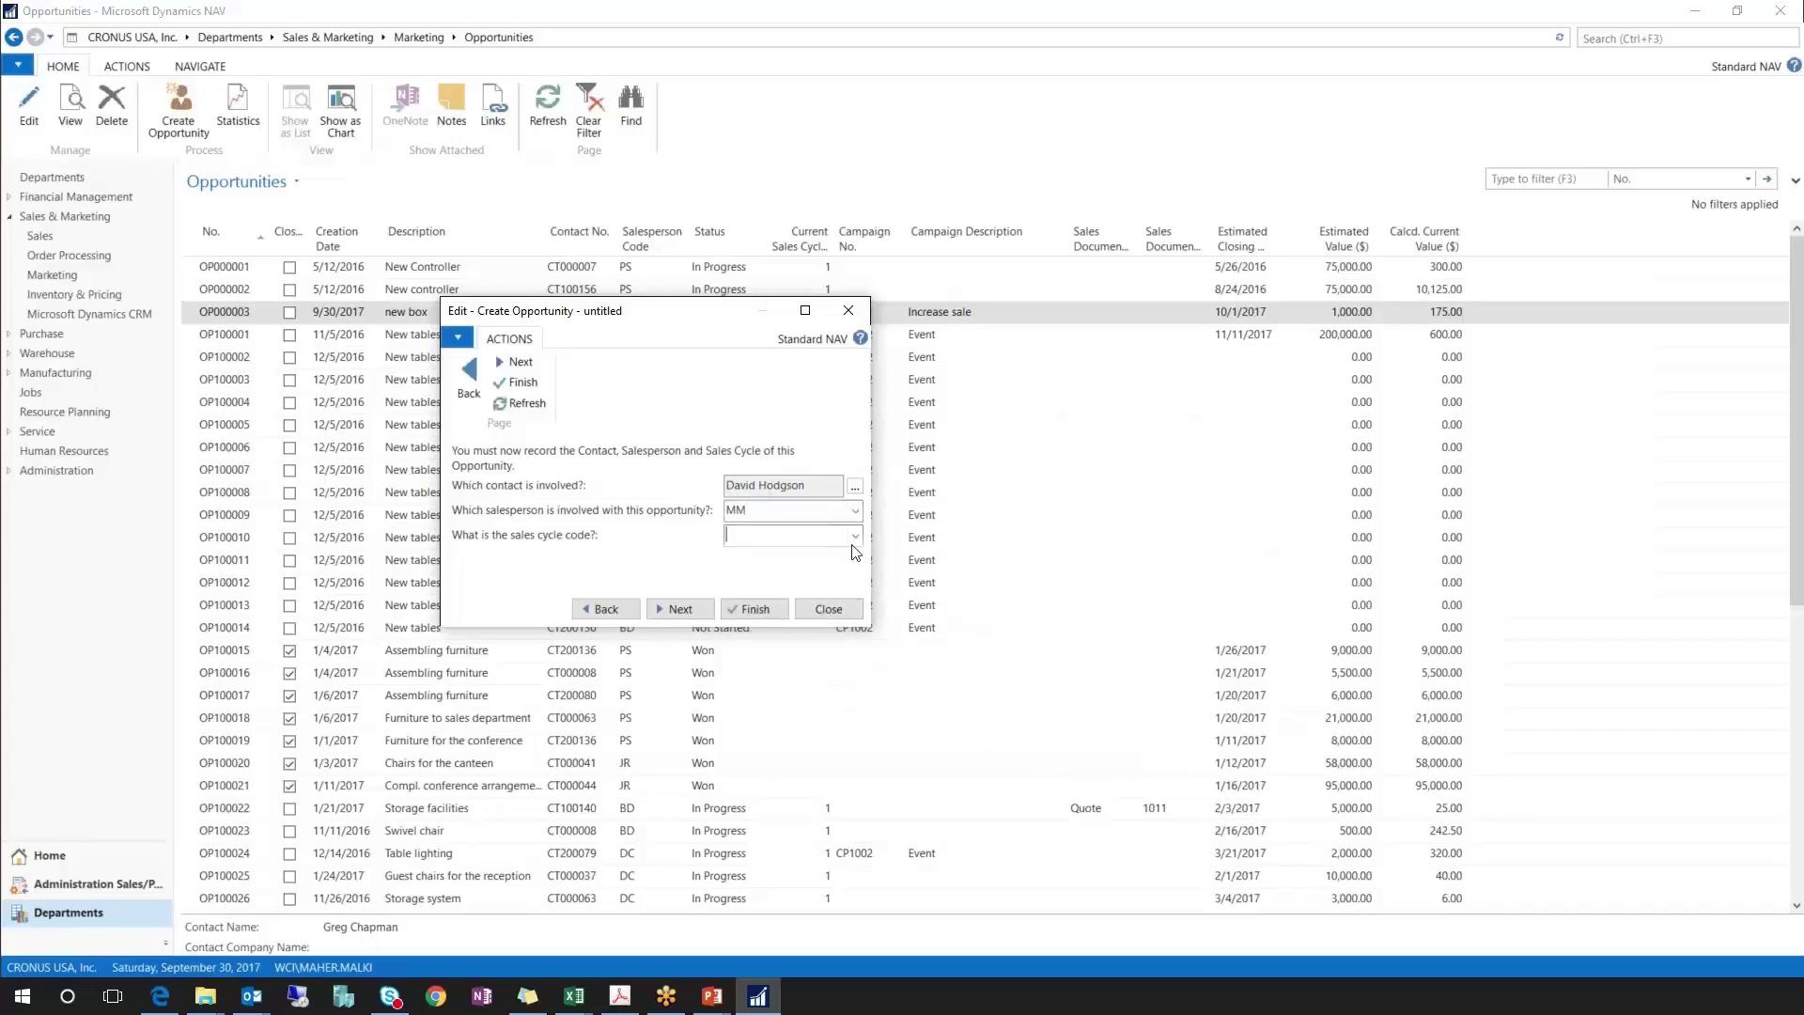
left_click(855, 536)
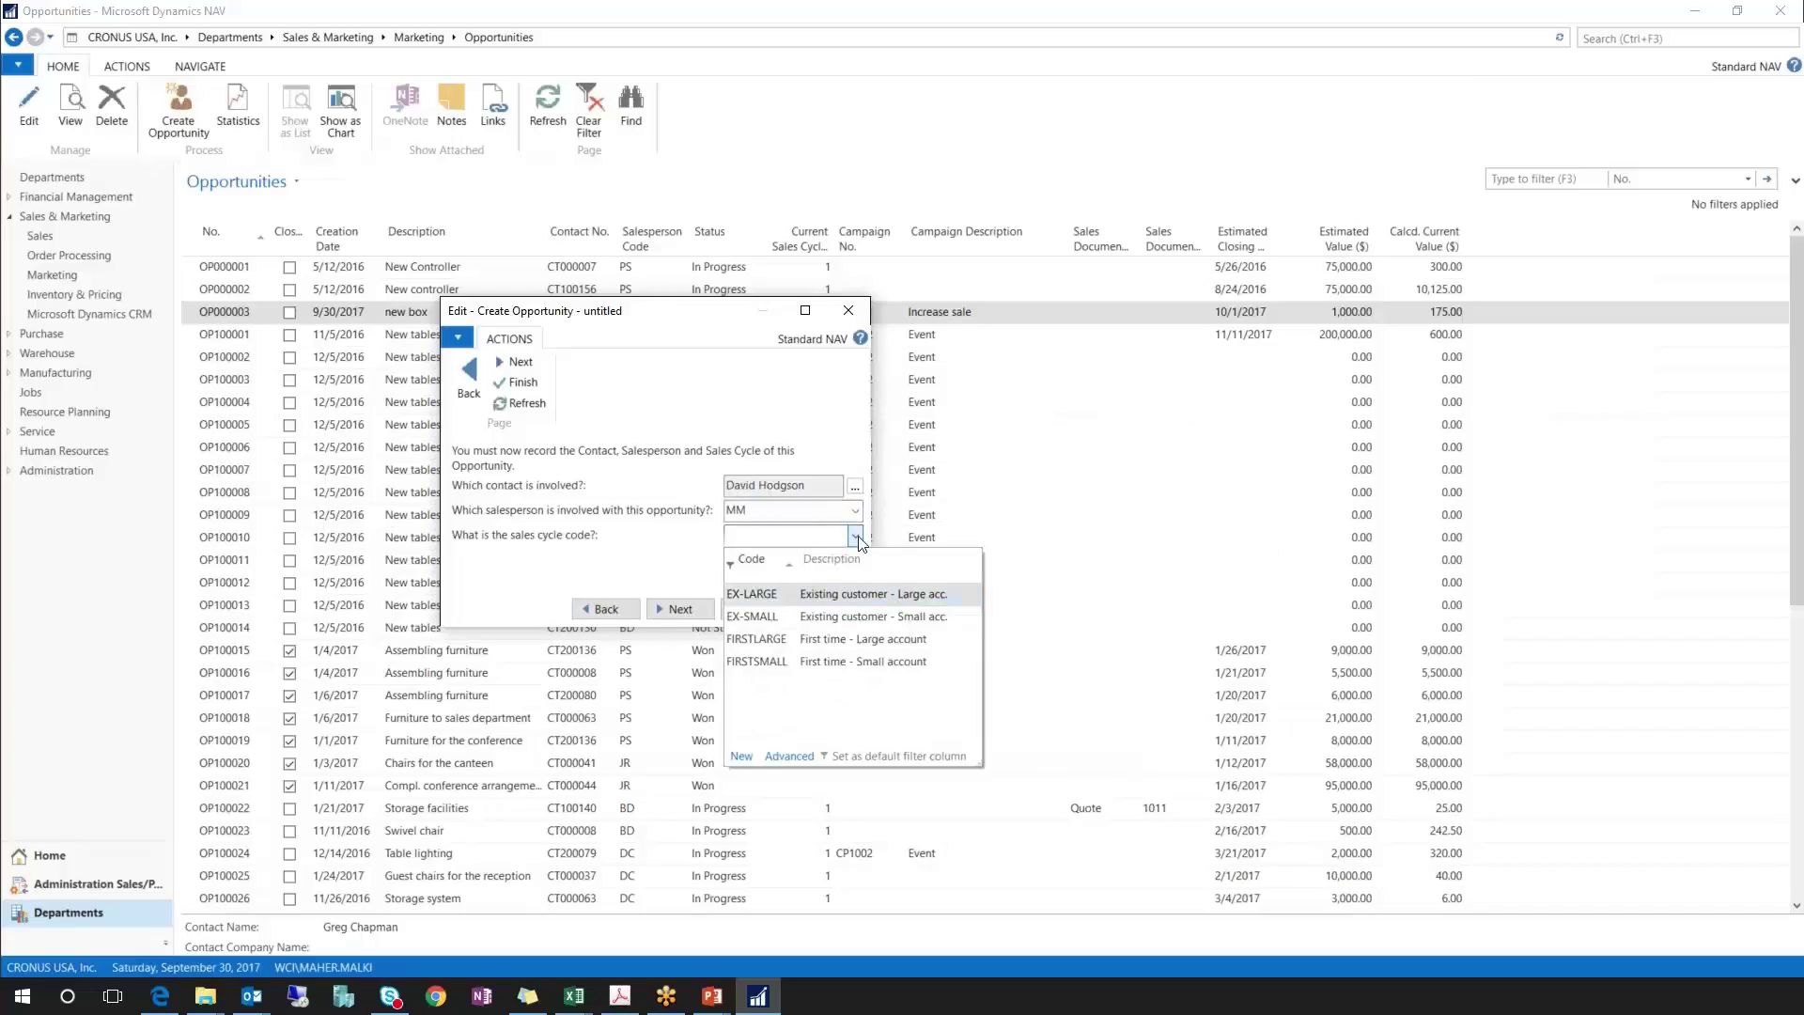
- Open the full Sales Cycles list and browse the EX-LARGE cycle's stages
left_click(803, 757)
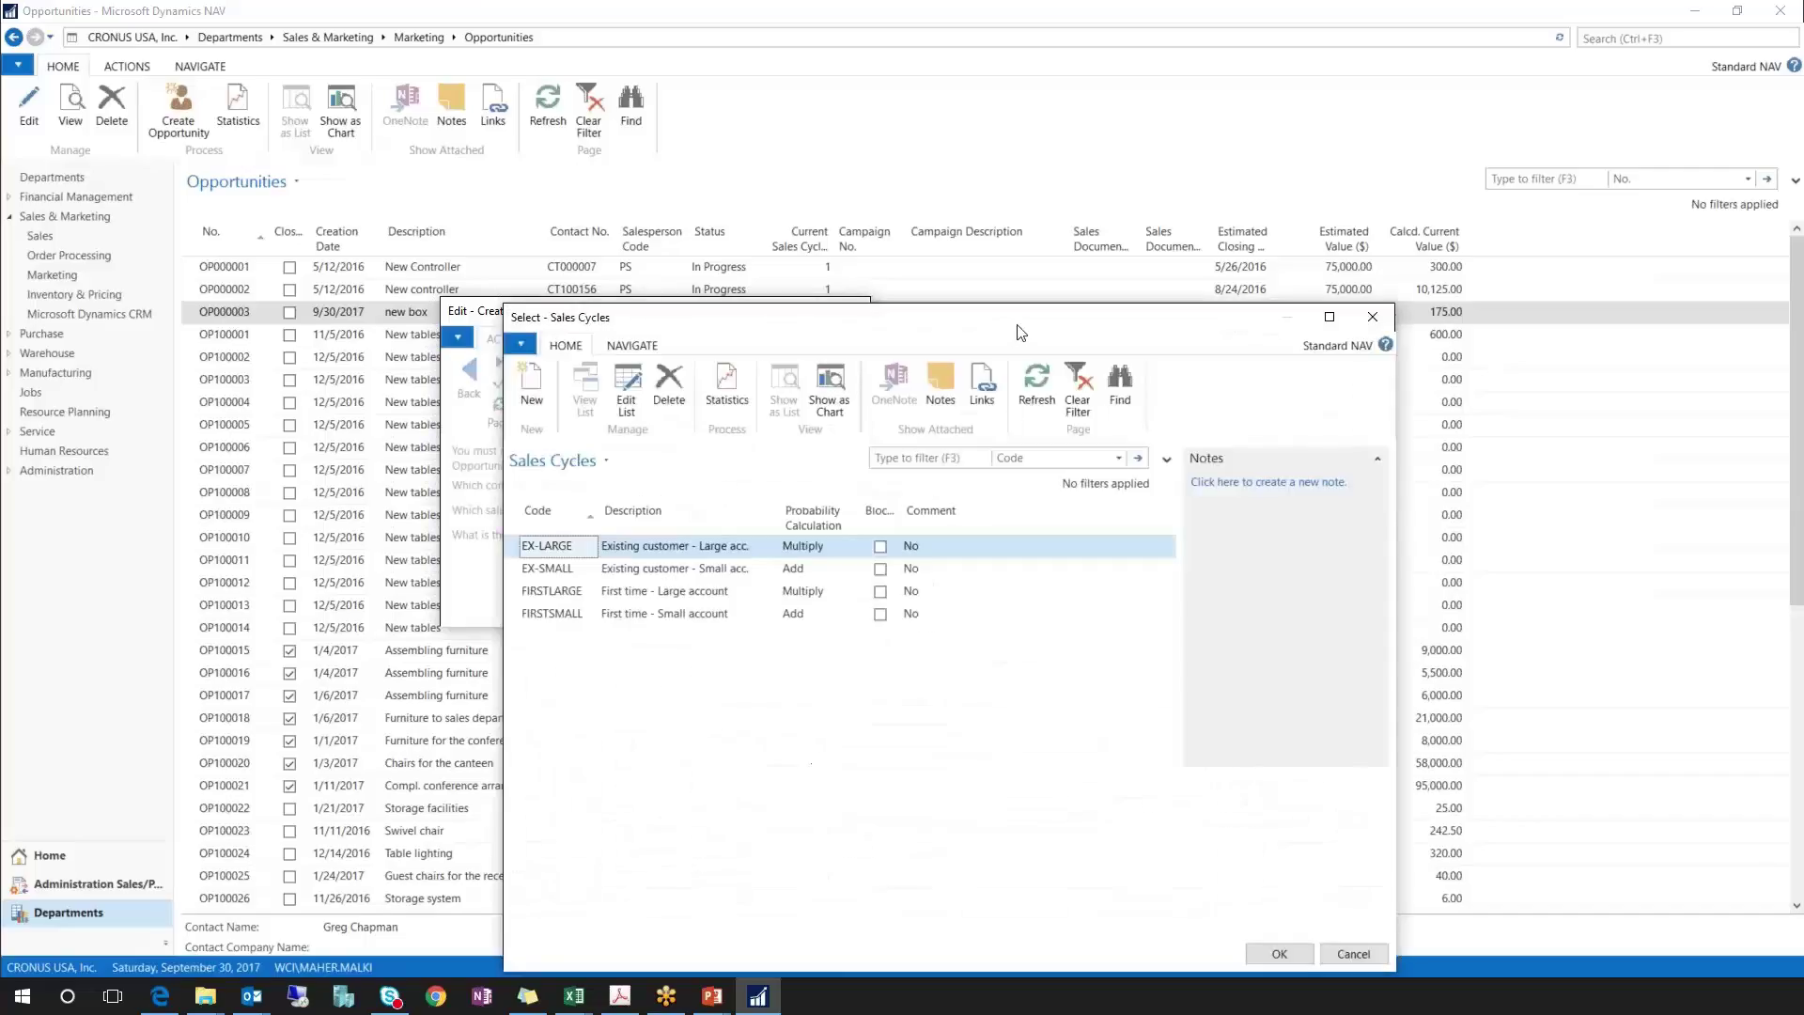
left_click_drag(1021, 331, 1182, 189)
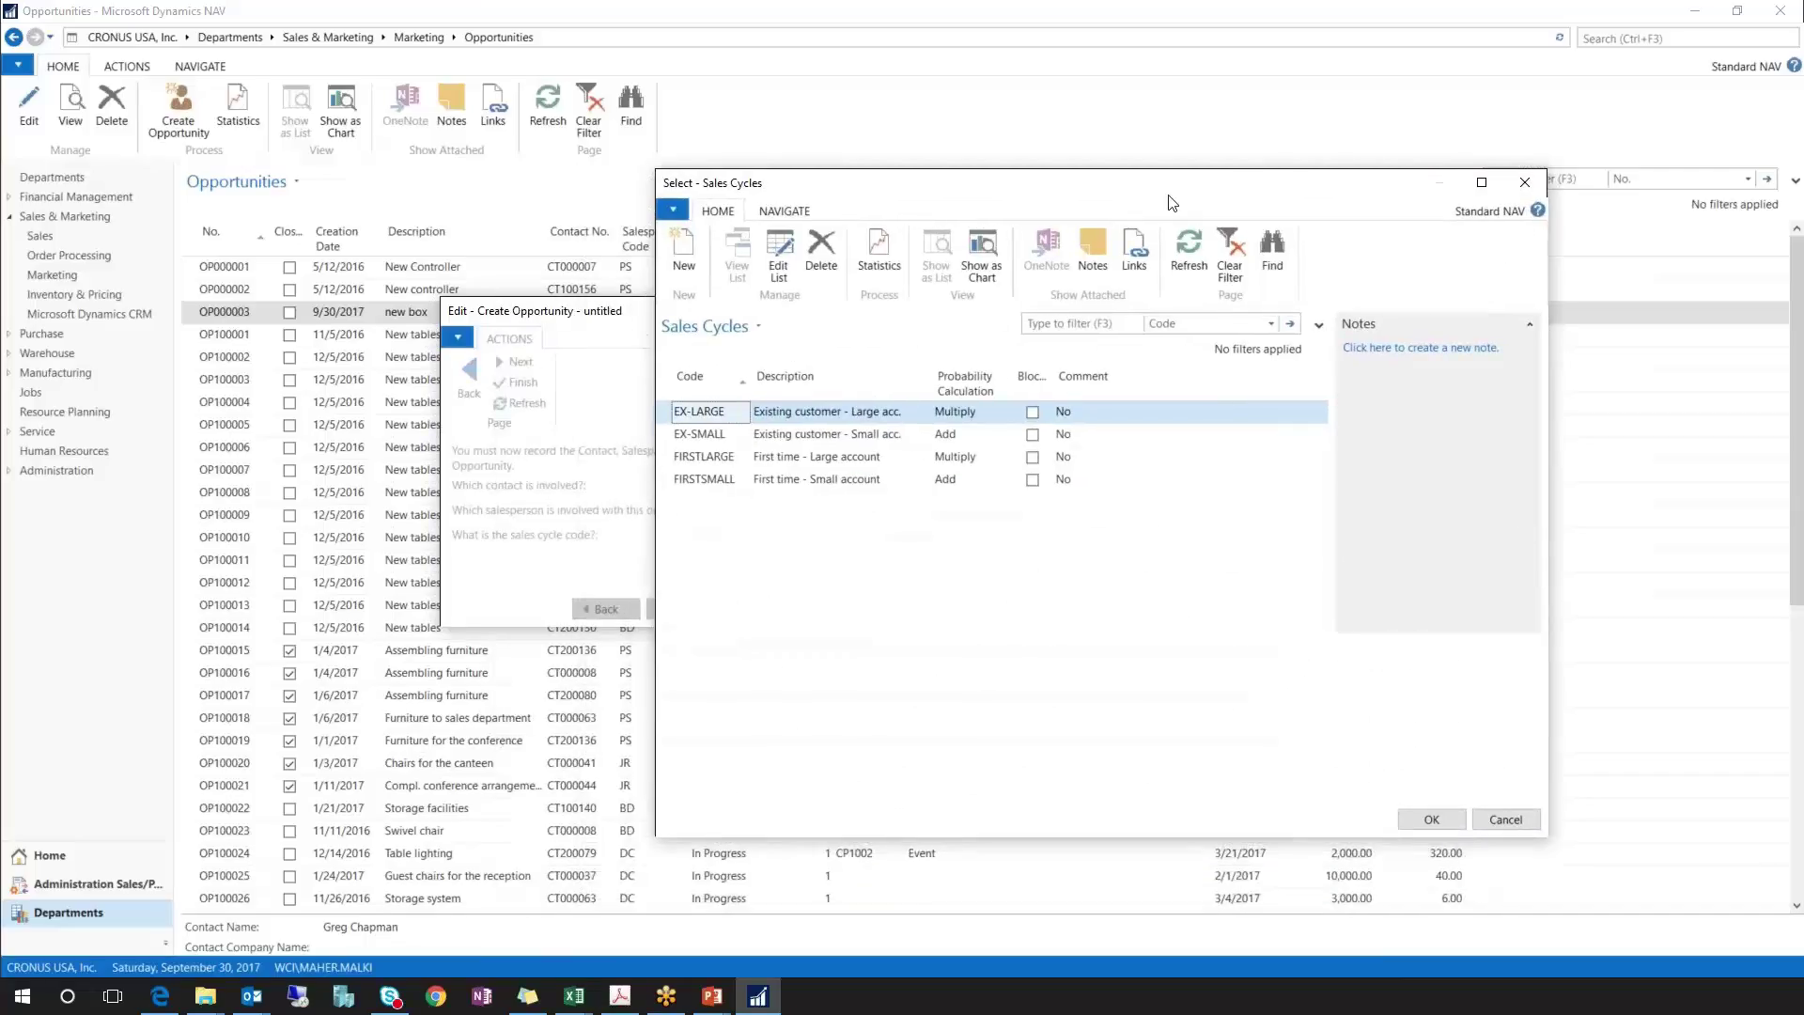
left_click(769, 215)
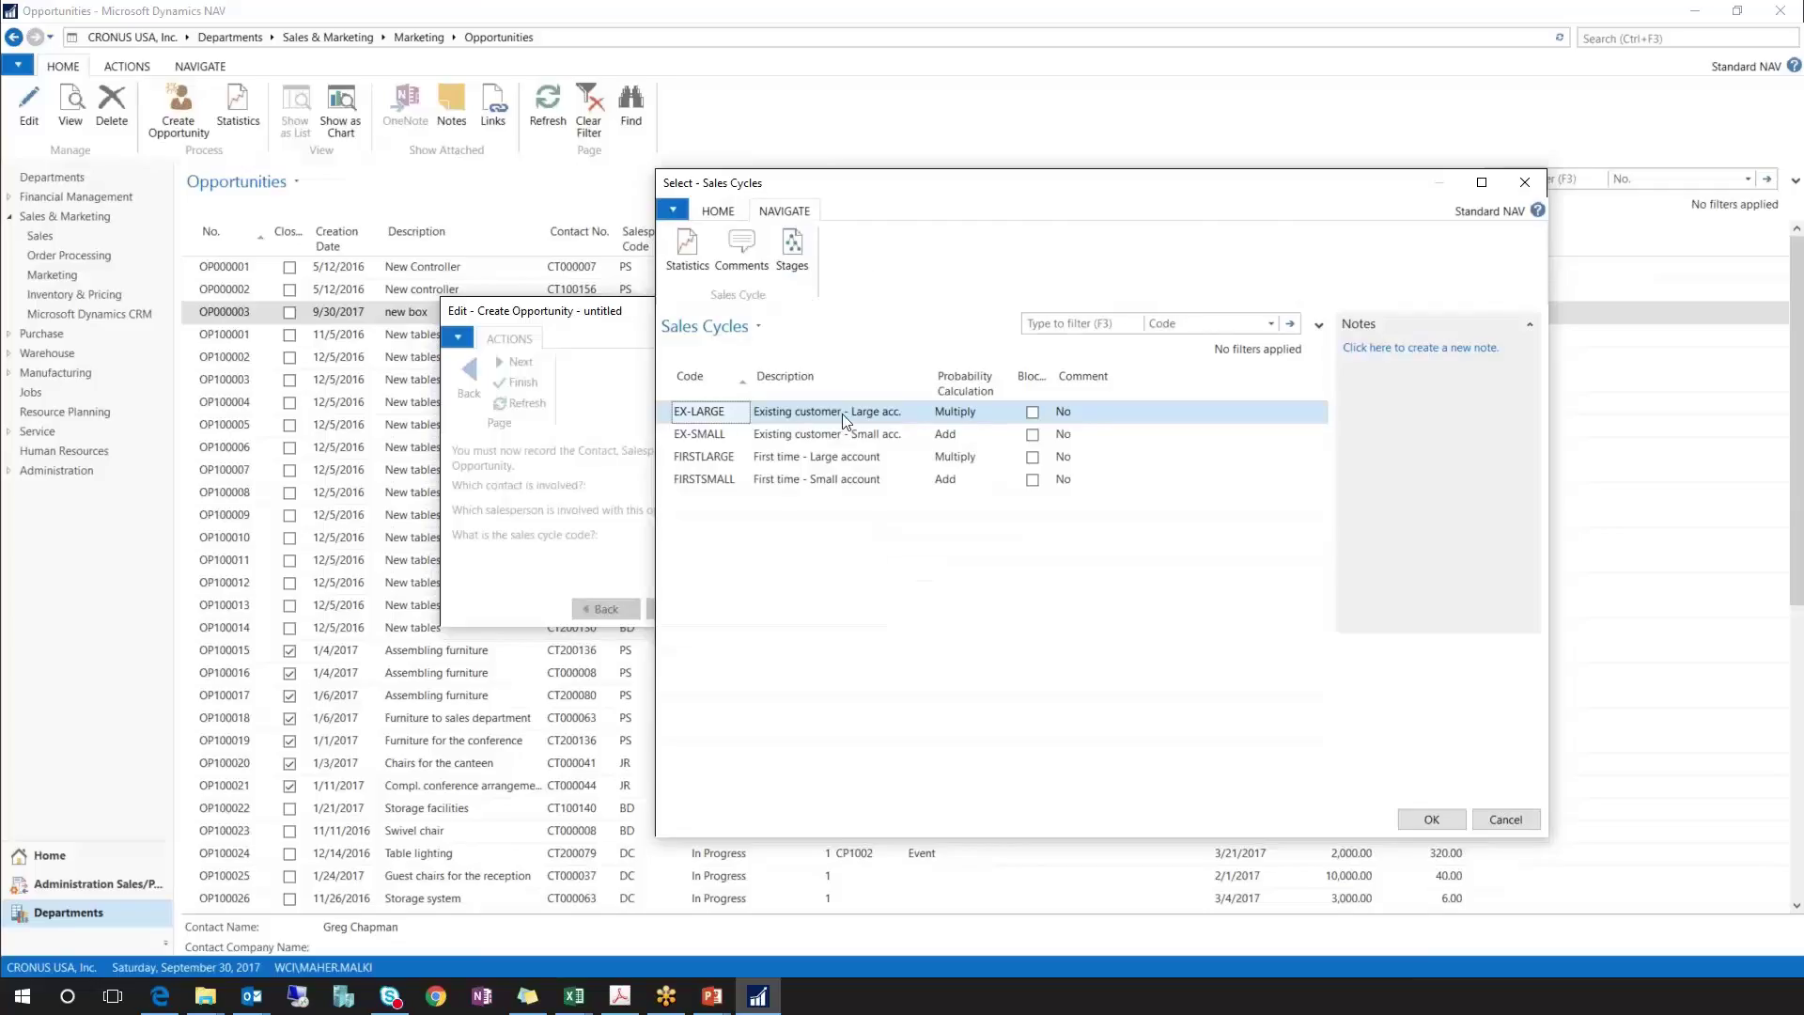
left_click(787, 255)
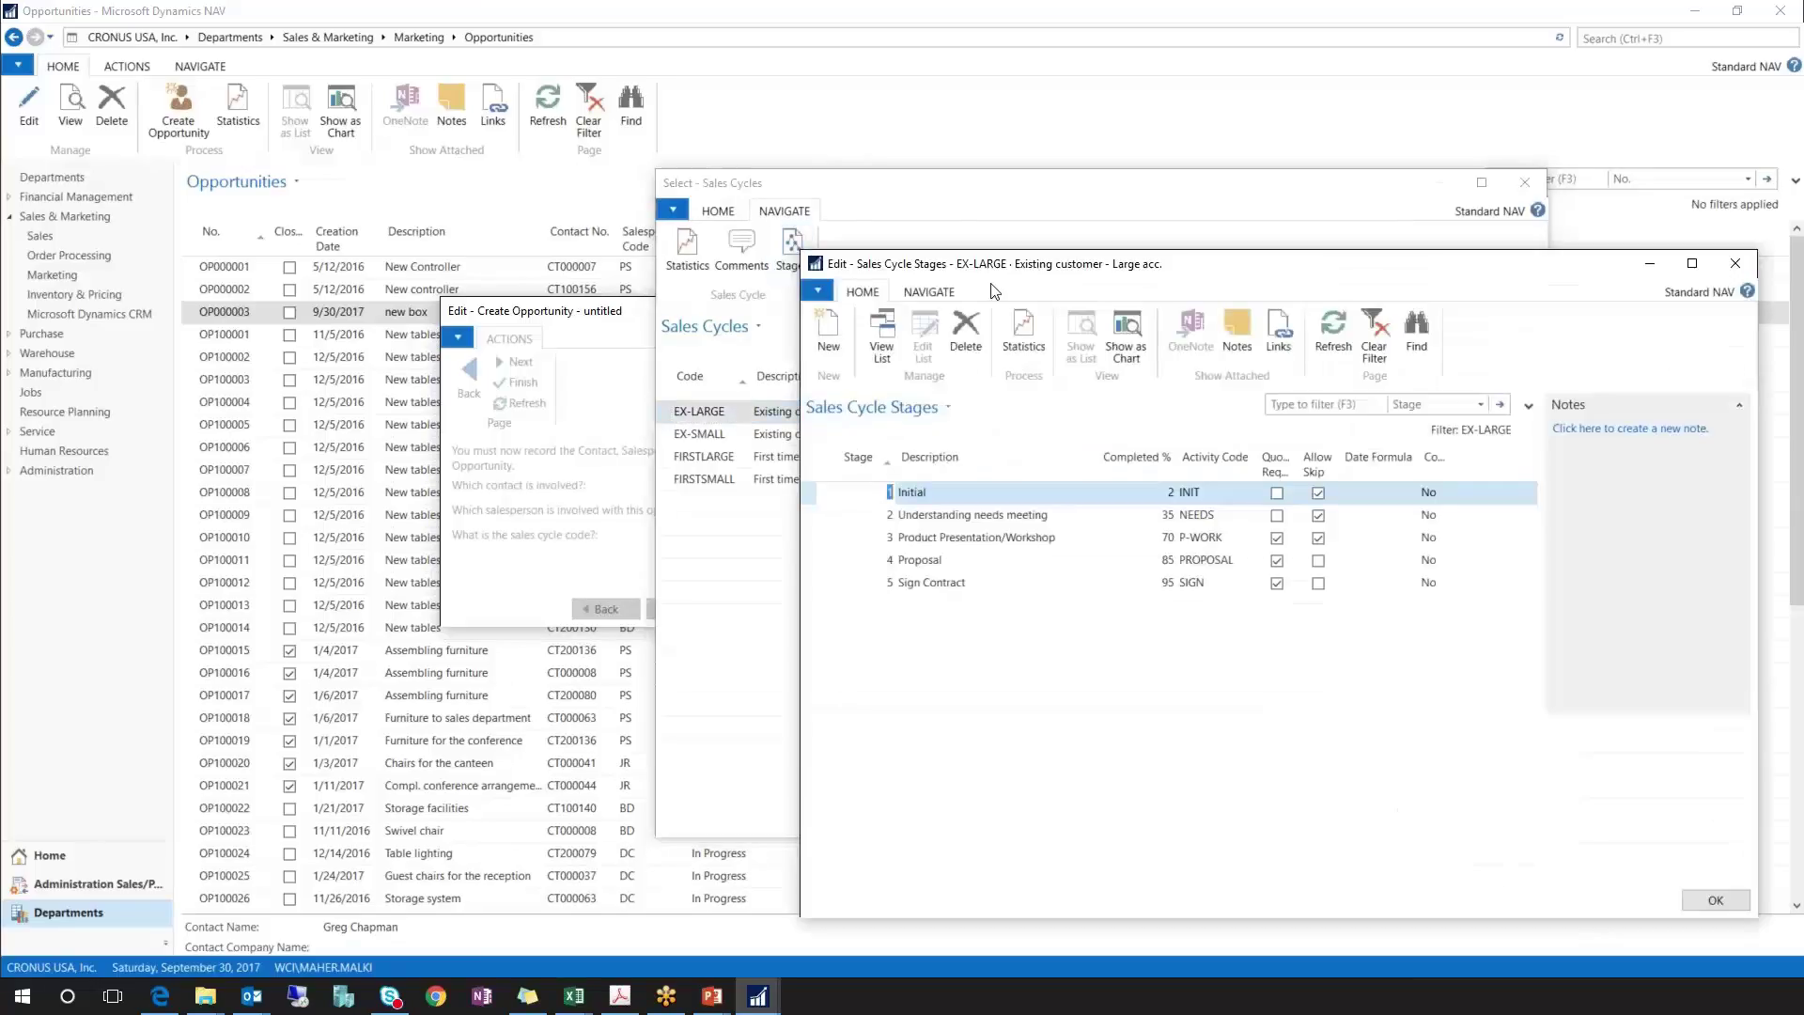
left_click_drag(1037, 270, 1054, 198)
key("Down")
key("Down")
key("Down")
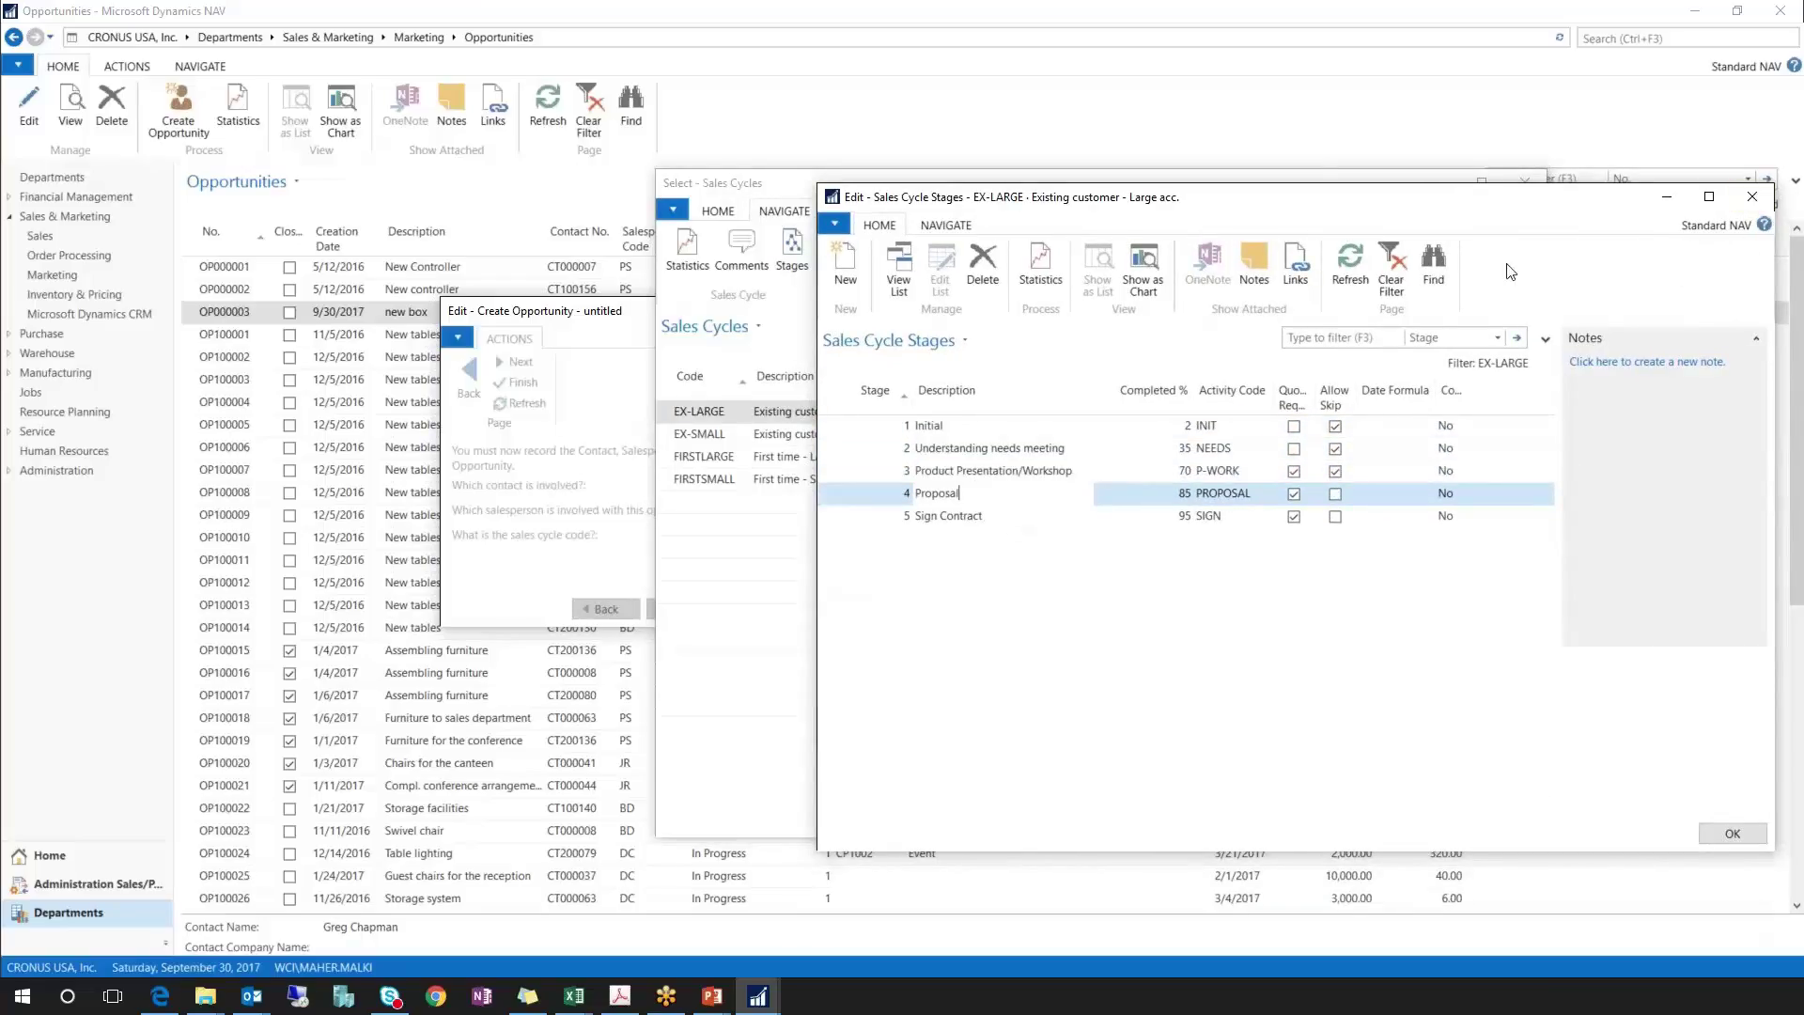
- Step through FIRSTLARGE's stages from Qualification to Proposal, then close the stages window
left_click(830, 459)
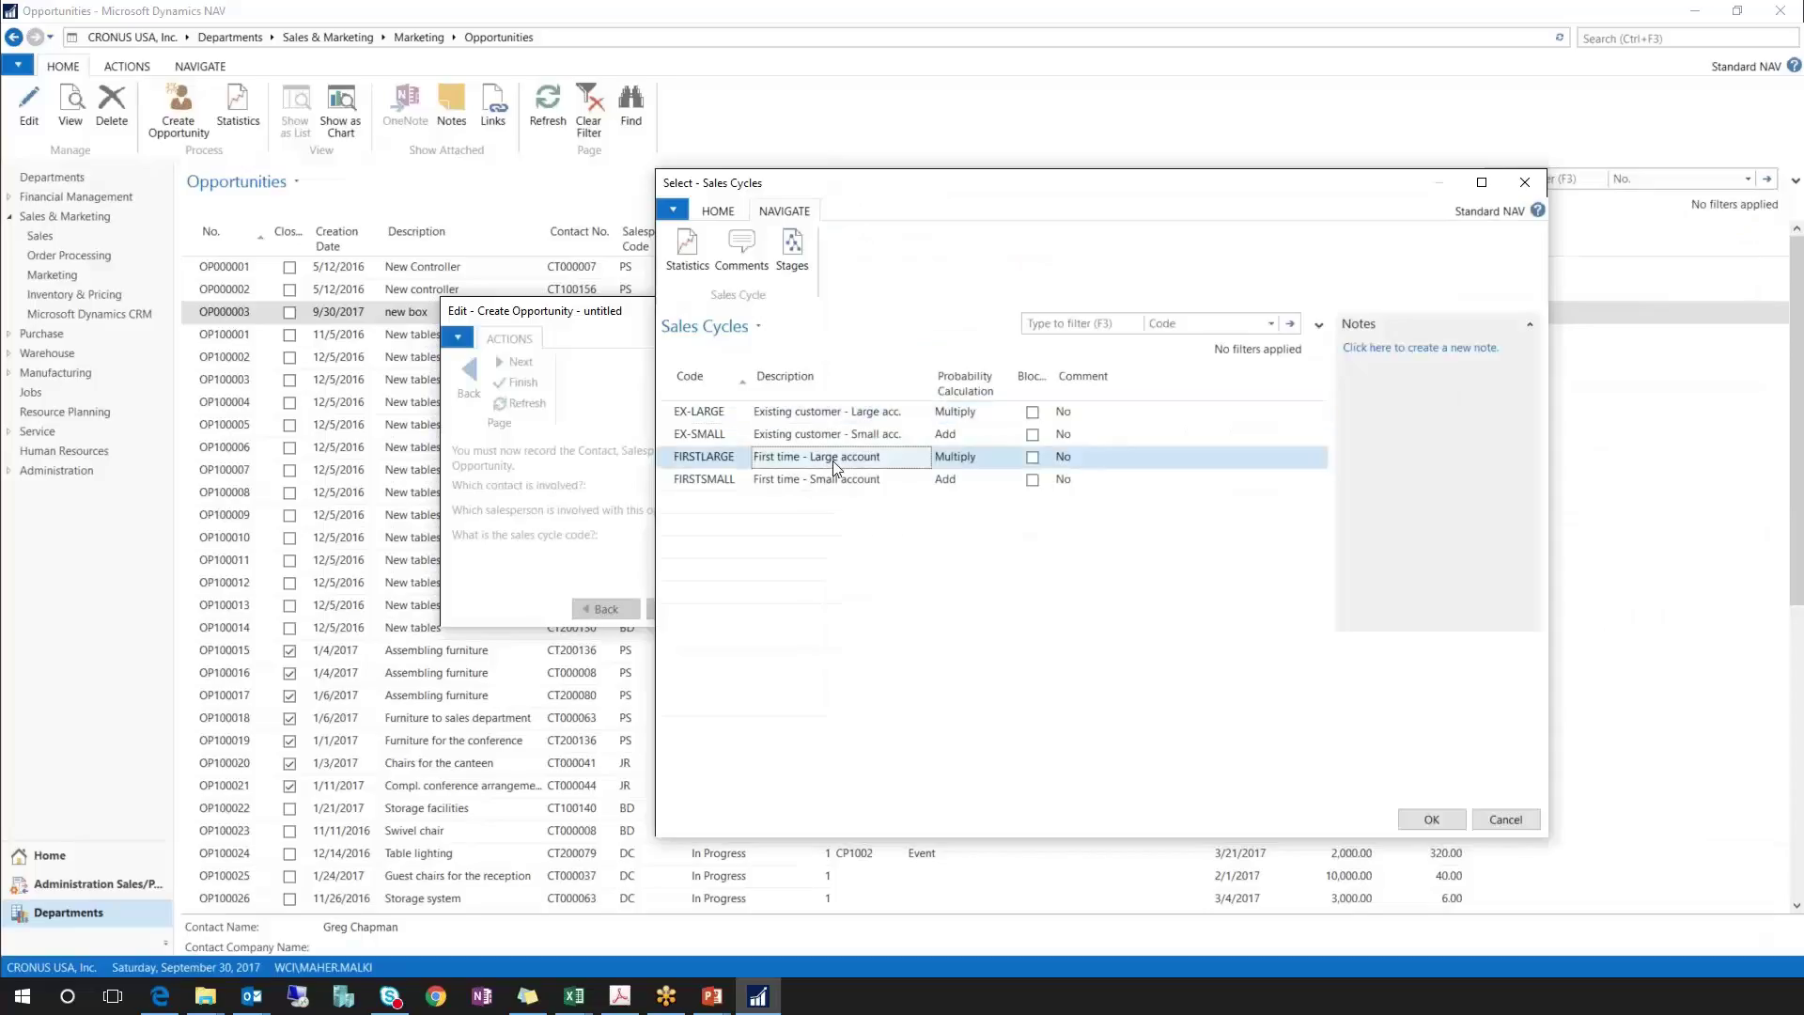
left_click(792, 250)
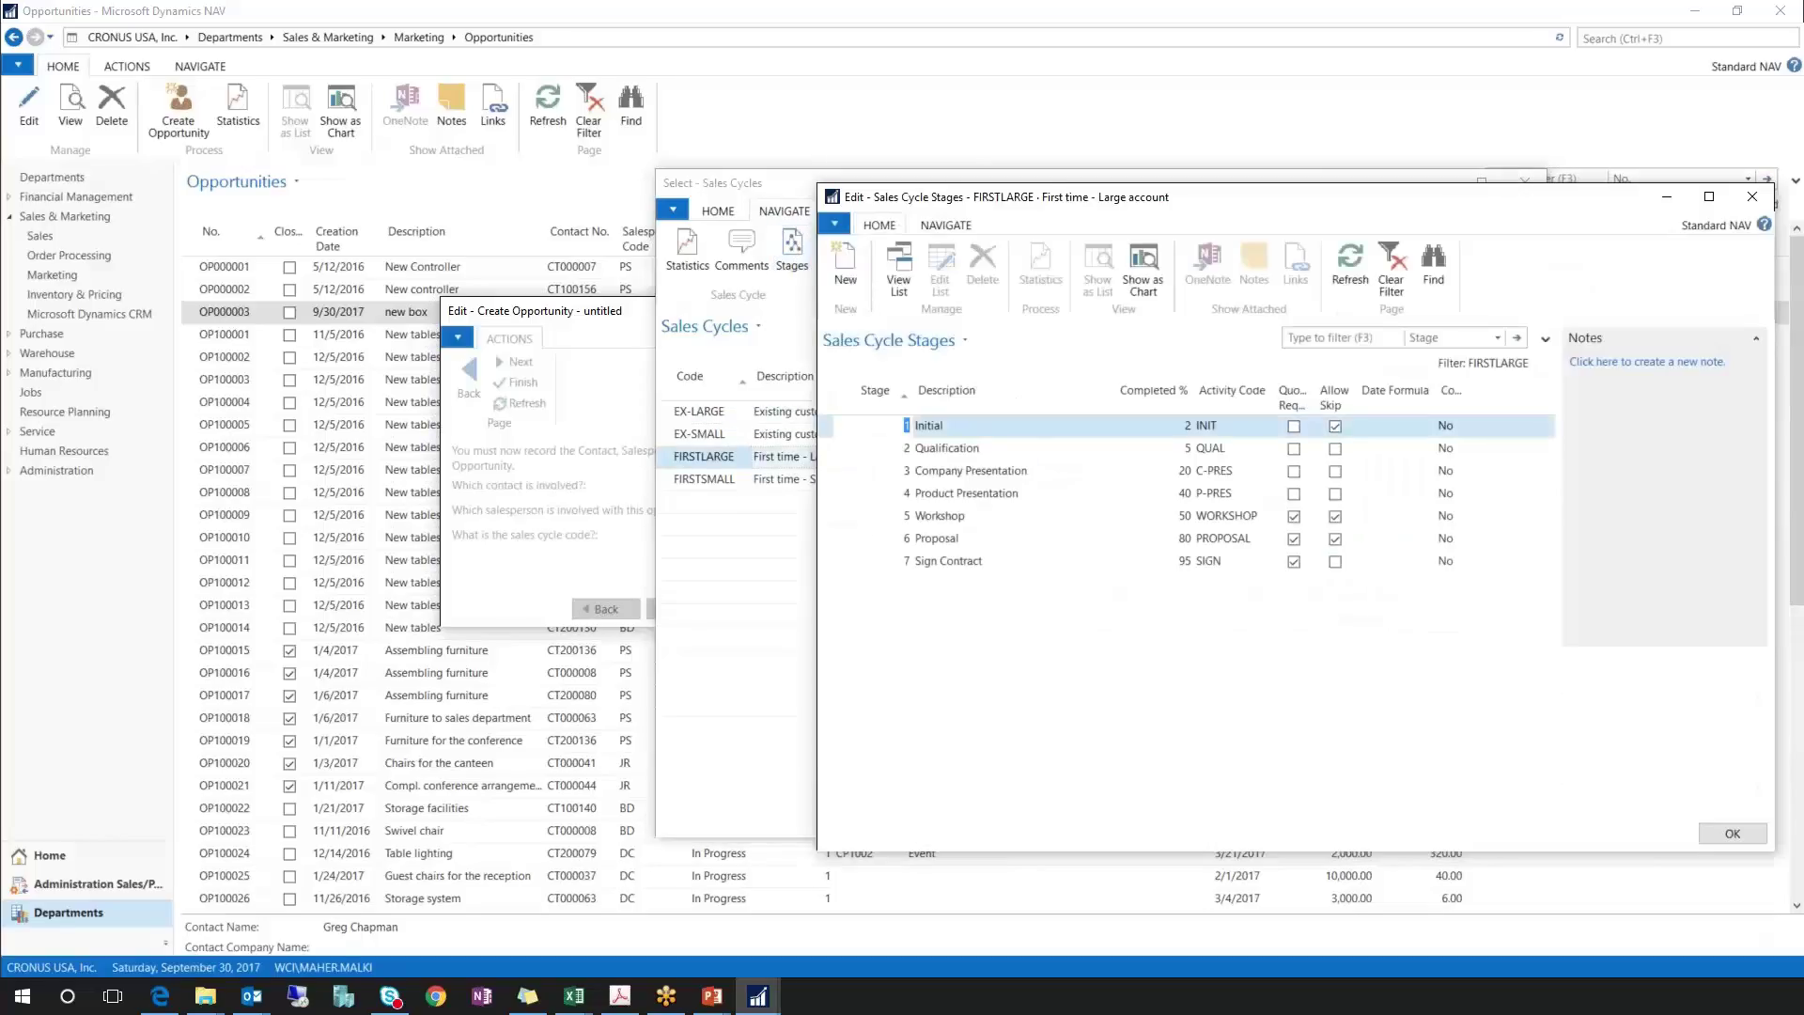
key("Down")
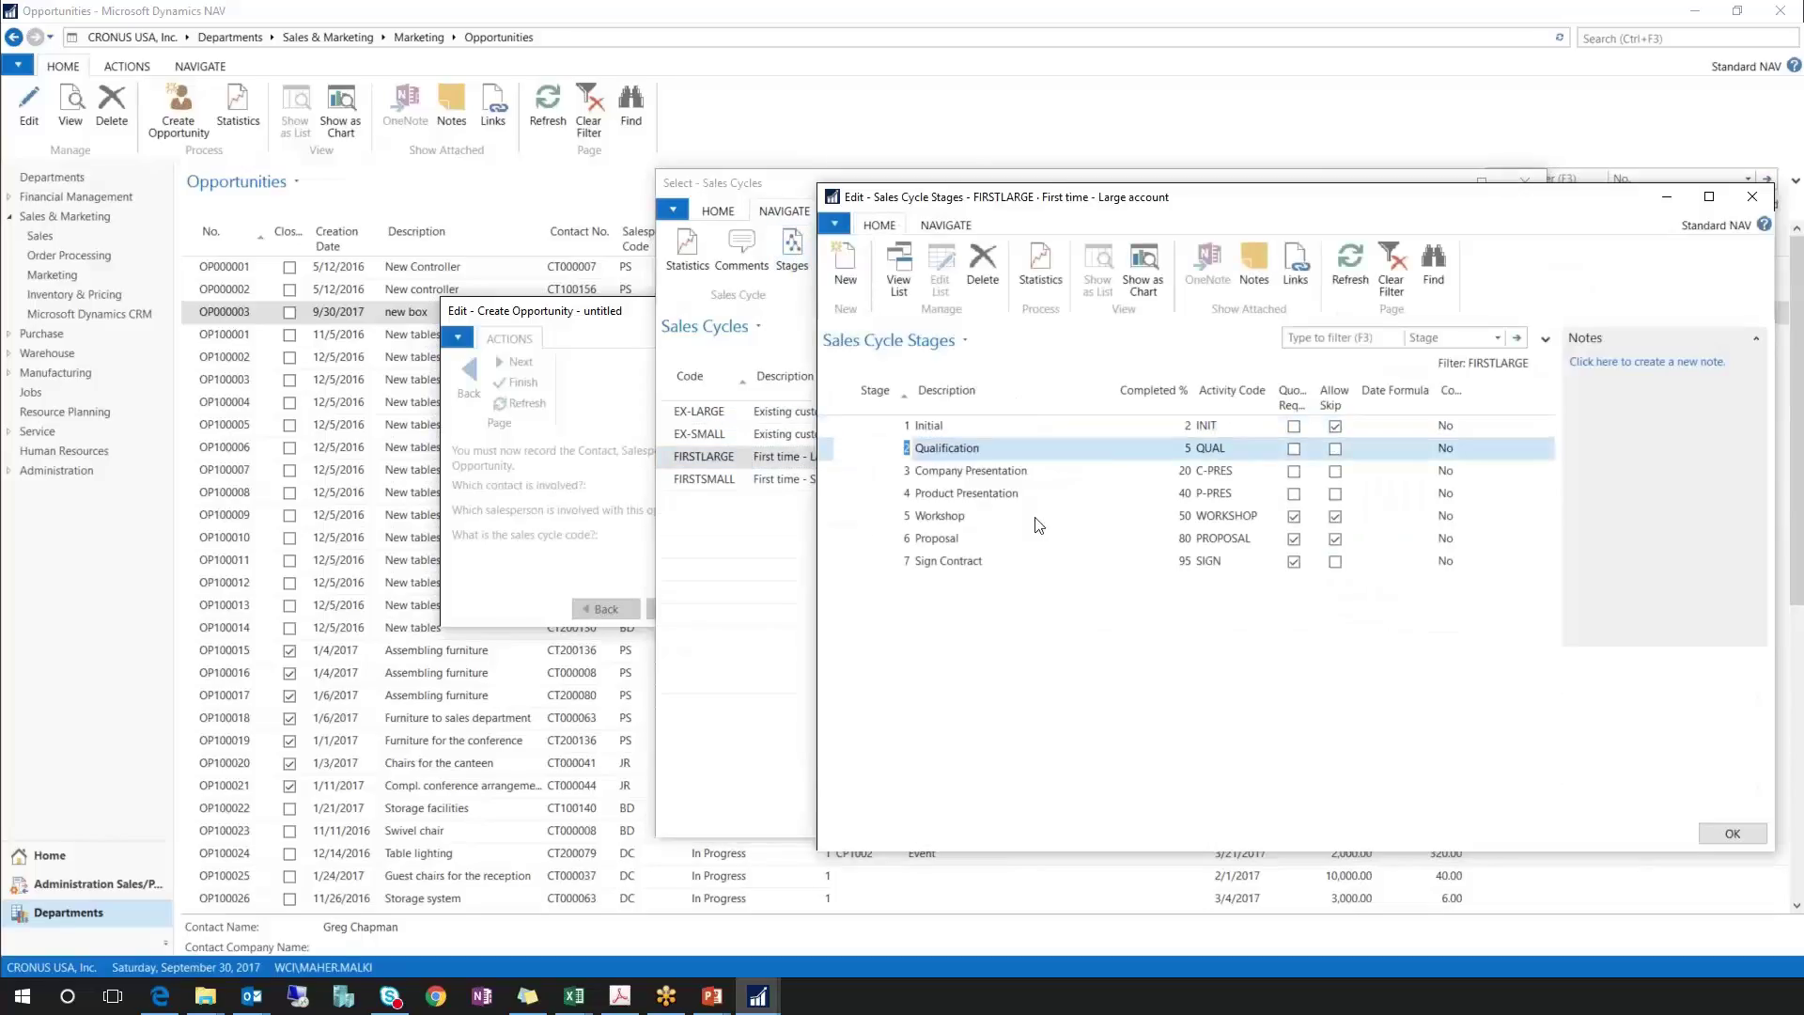
key("Down")
key("Down")
key("Down")
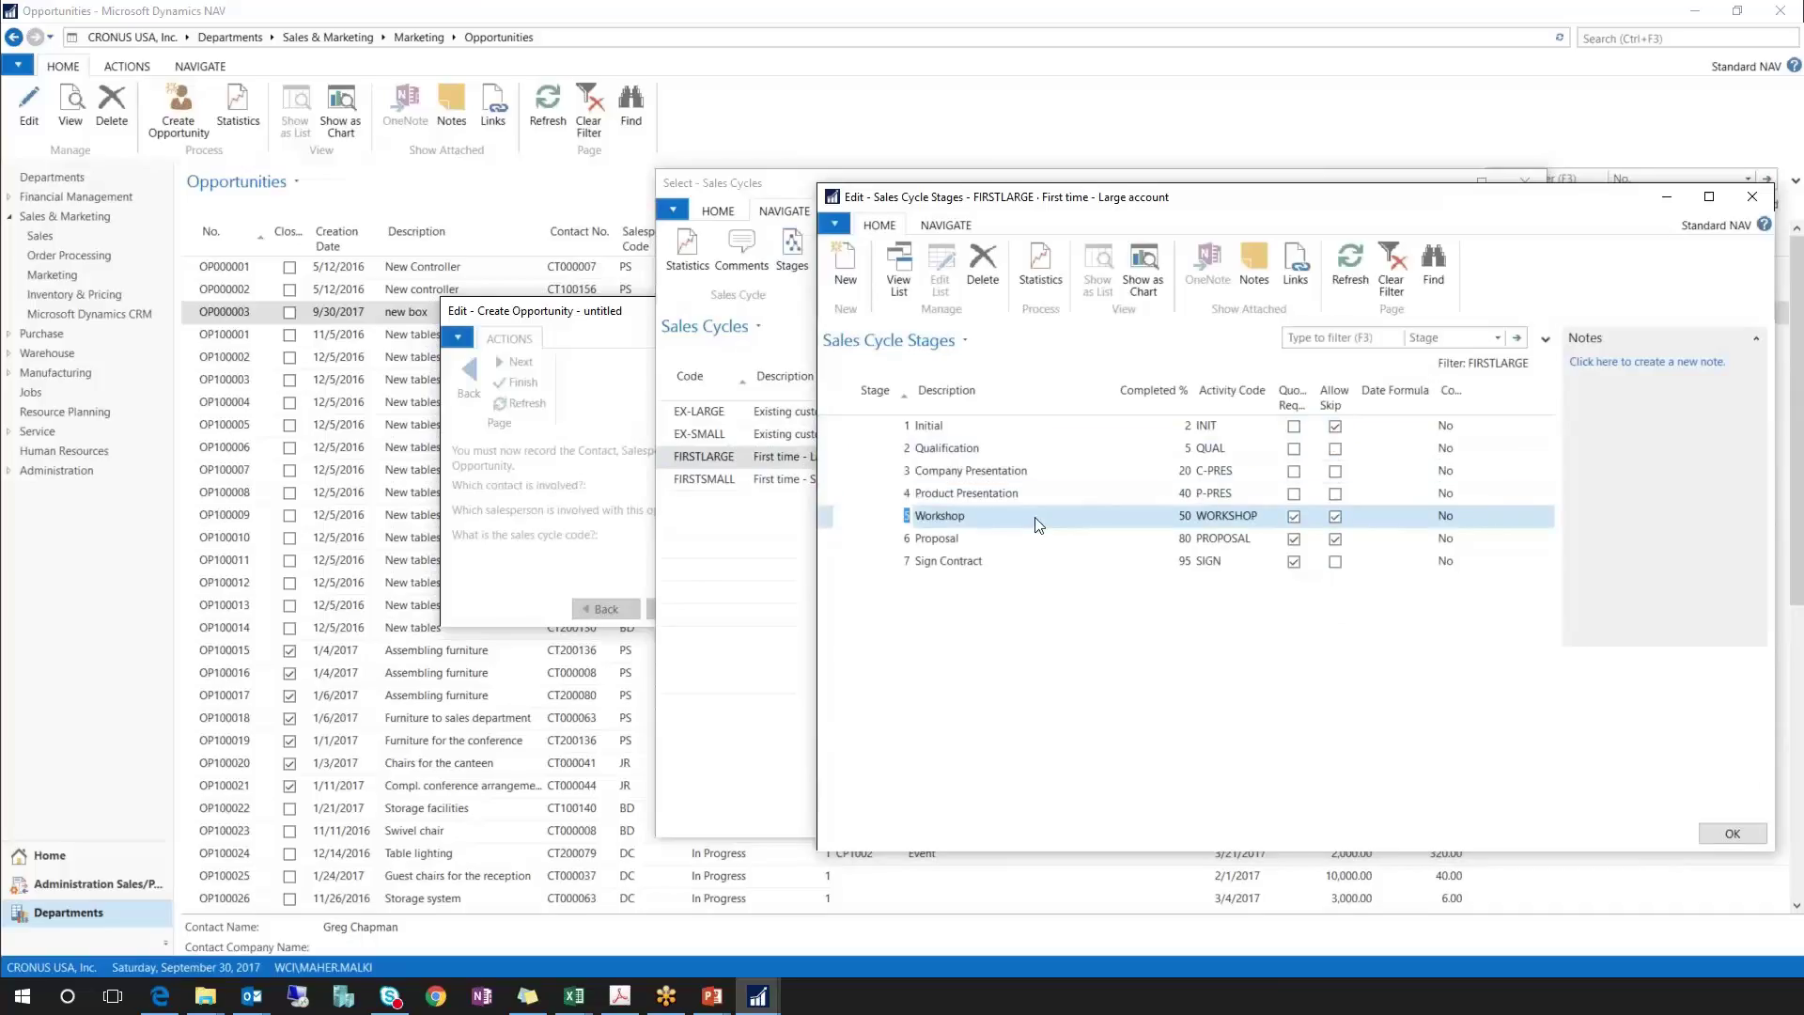
key("Down")
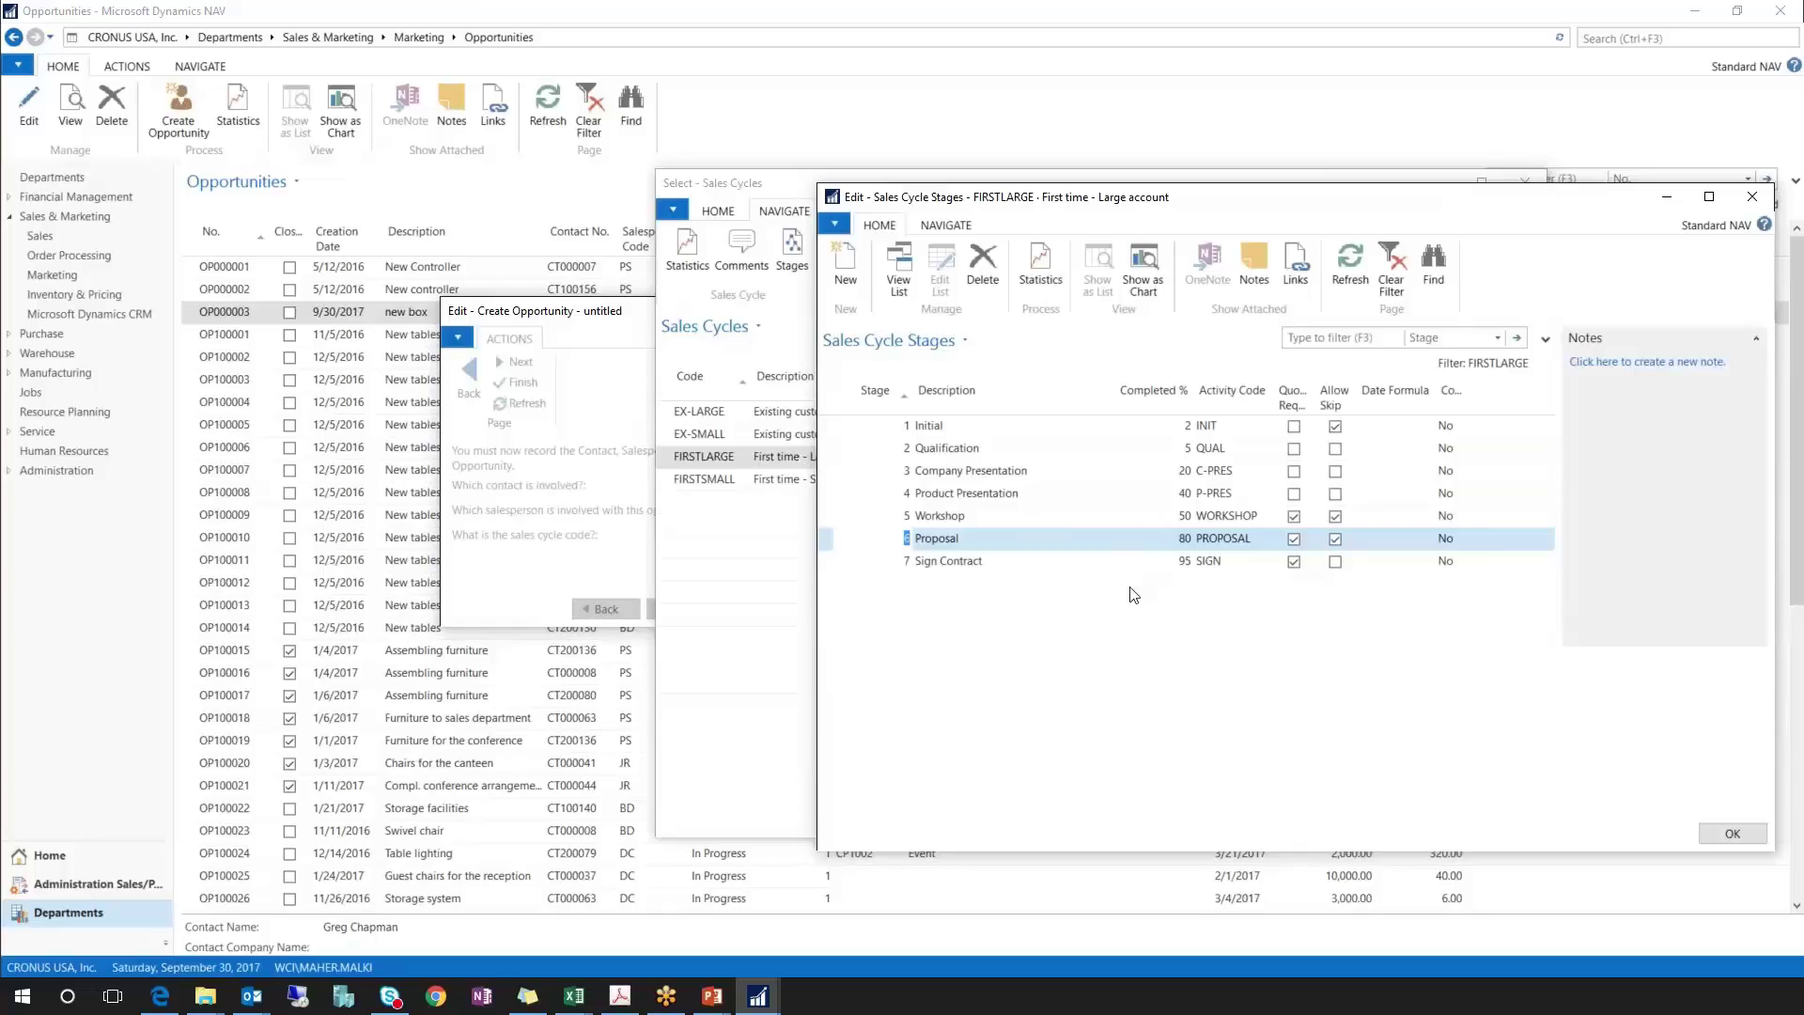
left_click(1752, 196)
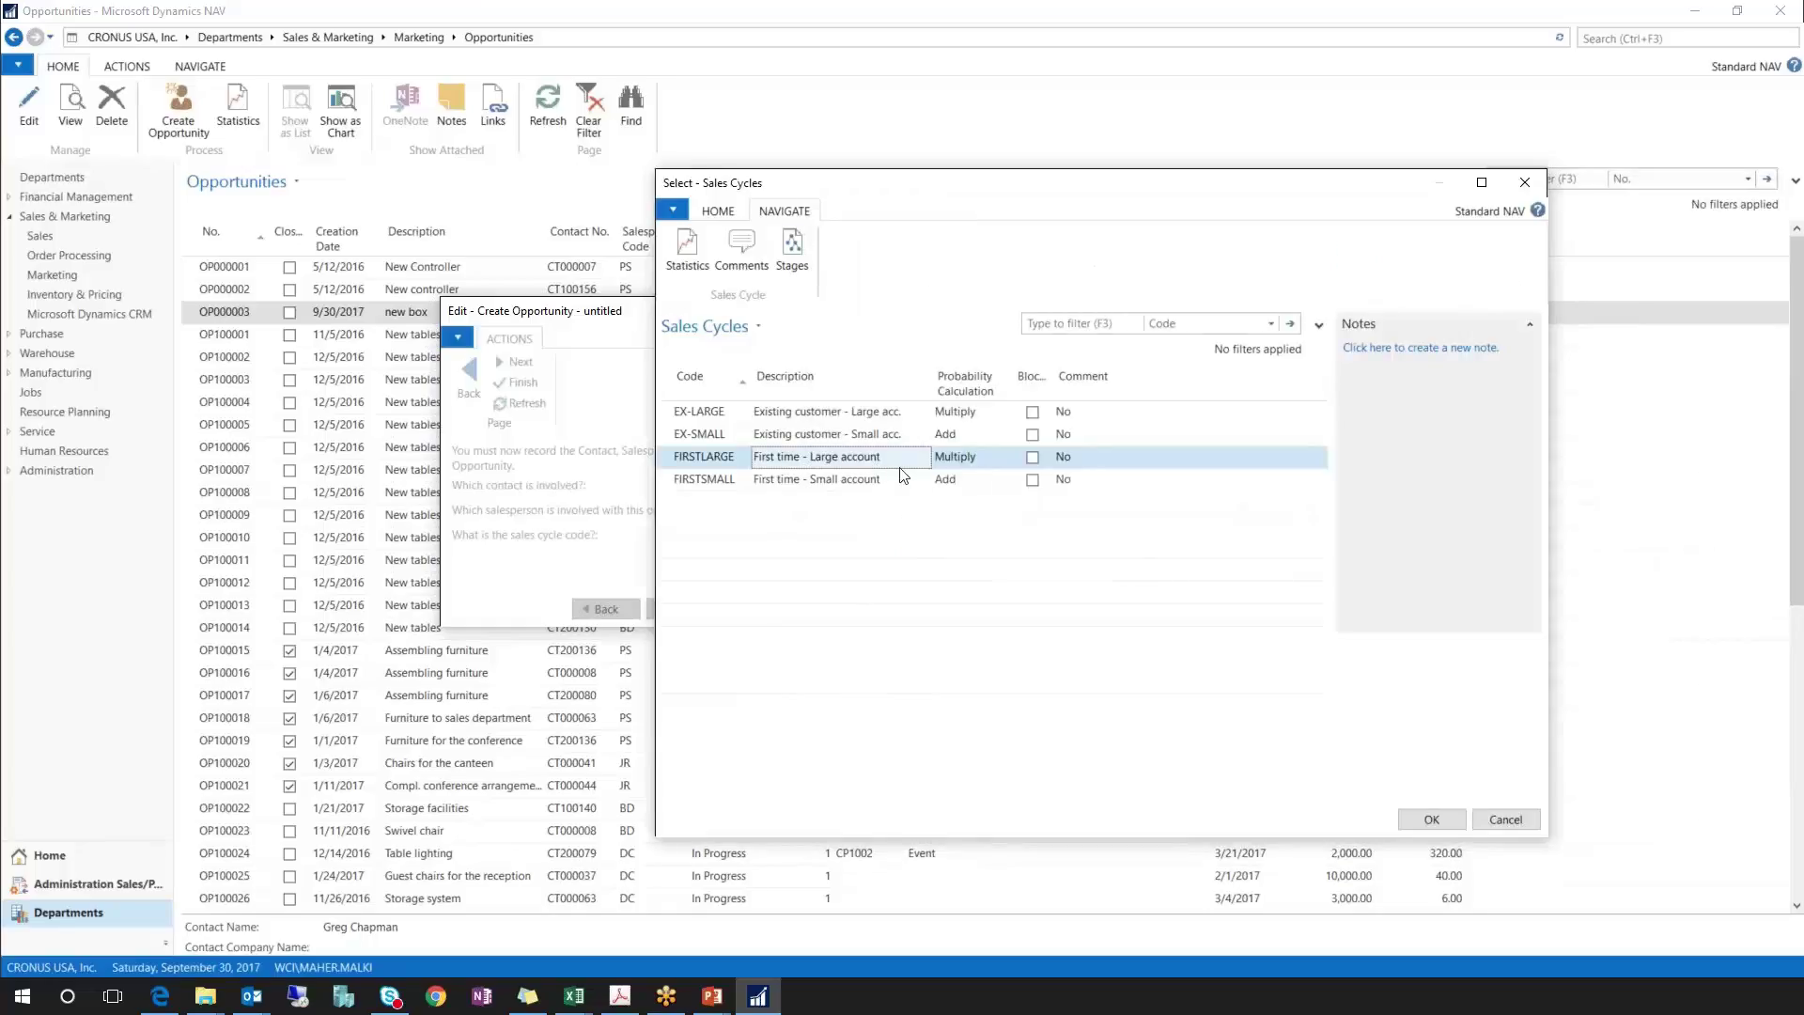
- Accept FIRSTLARGE as the sales cycle and link campaign CP1001 Increase sale
left_click(1434, 817)
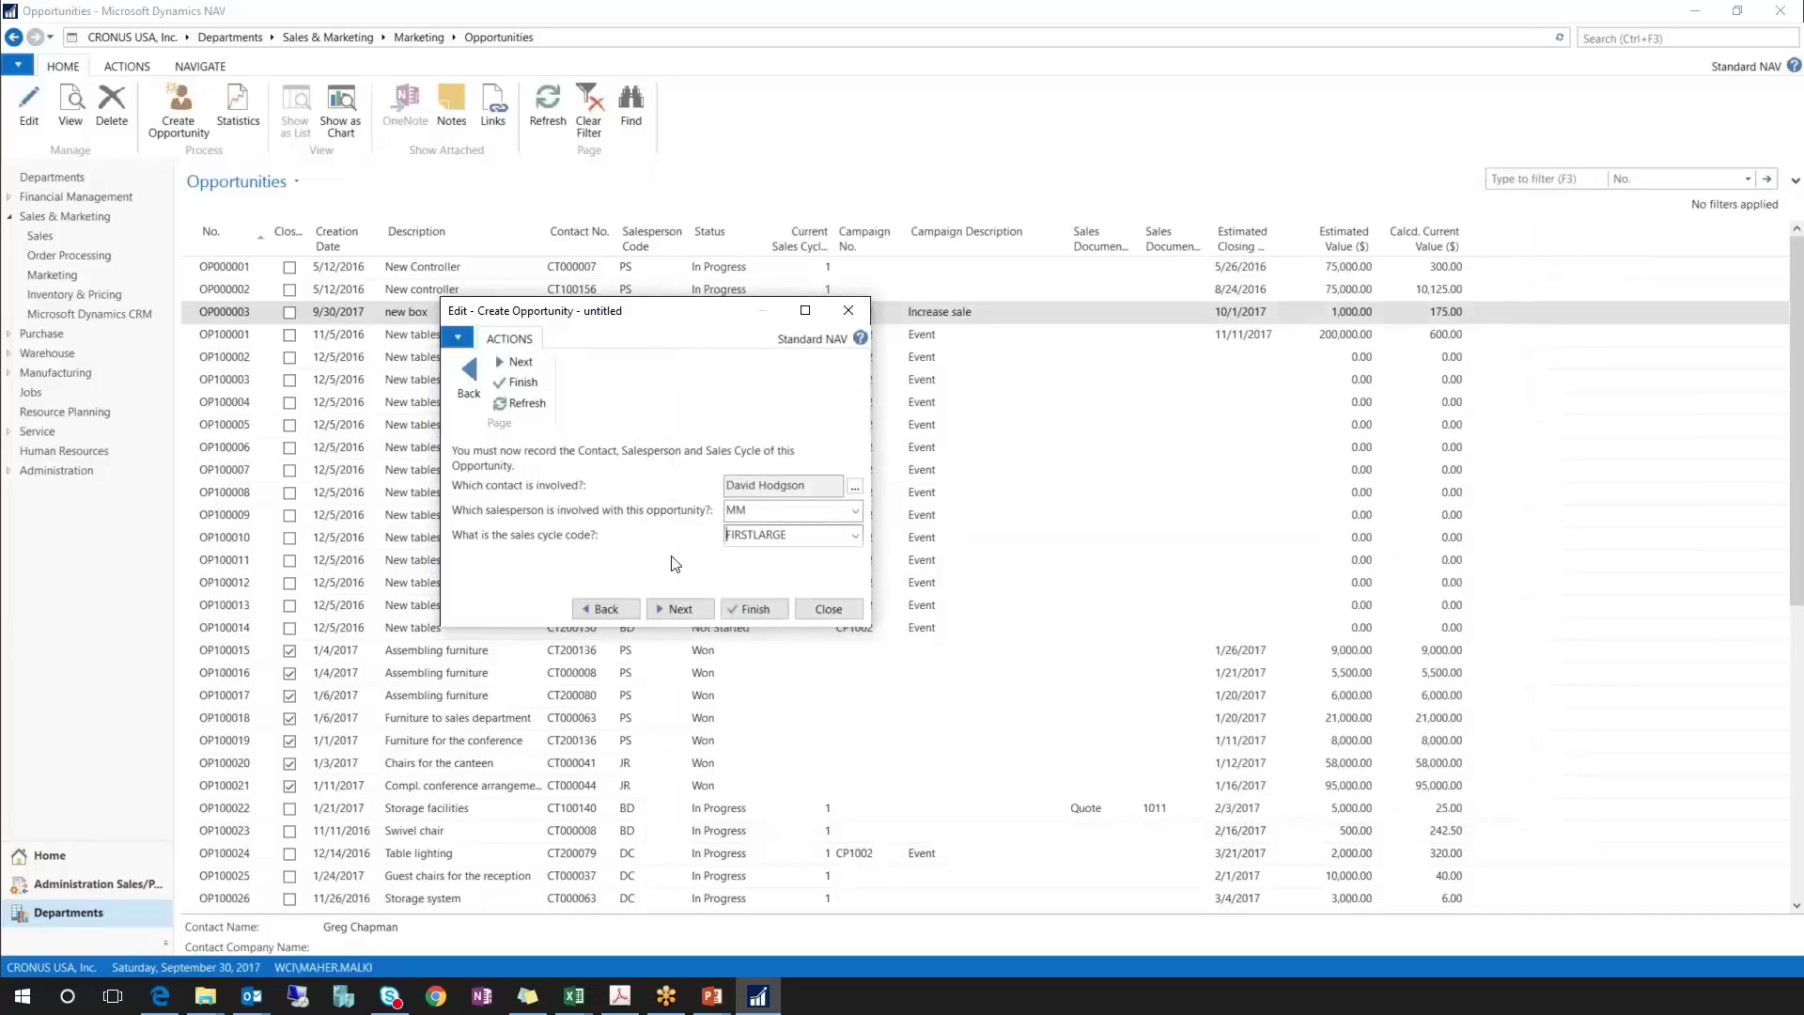
left_click(681, 609)
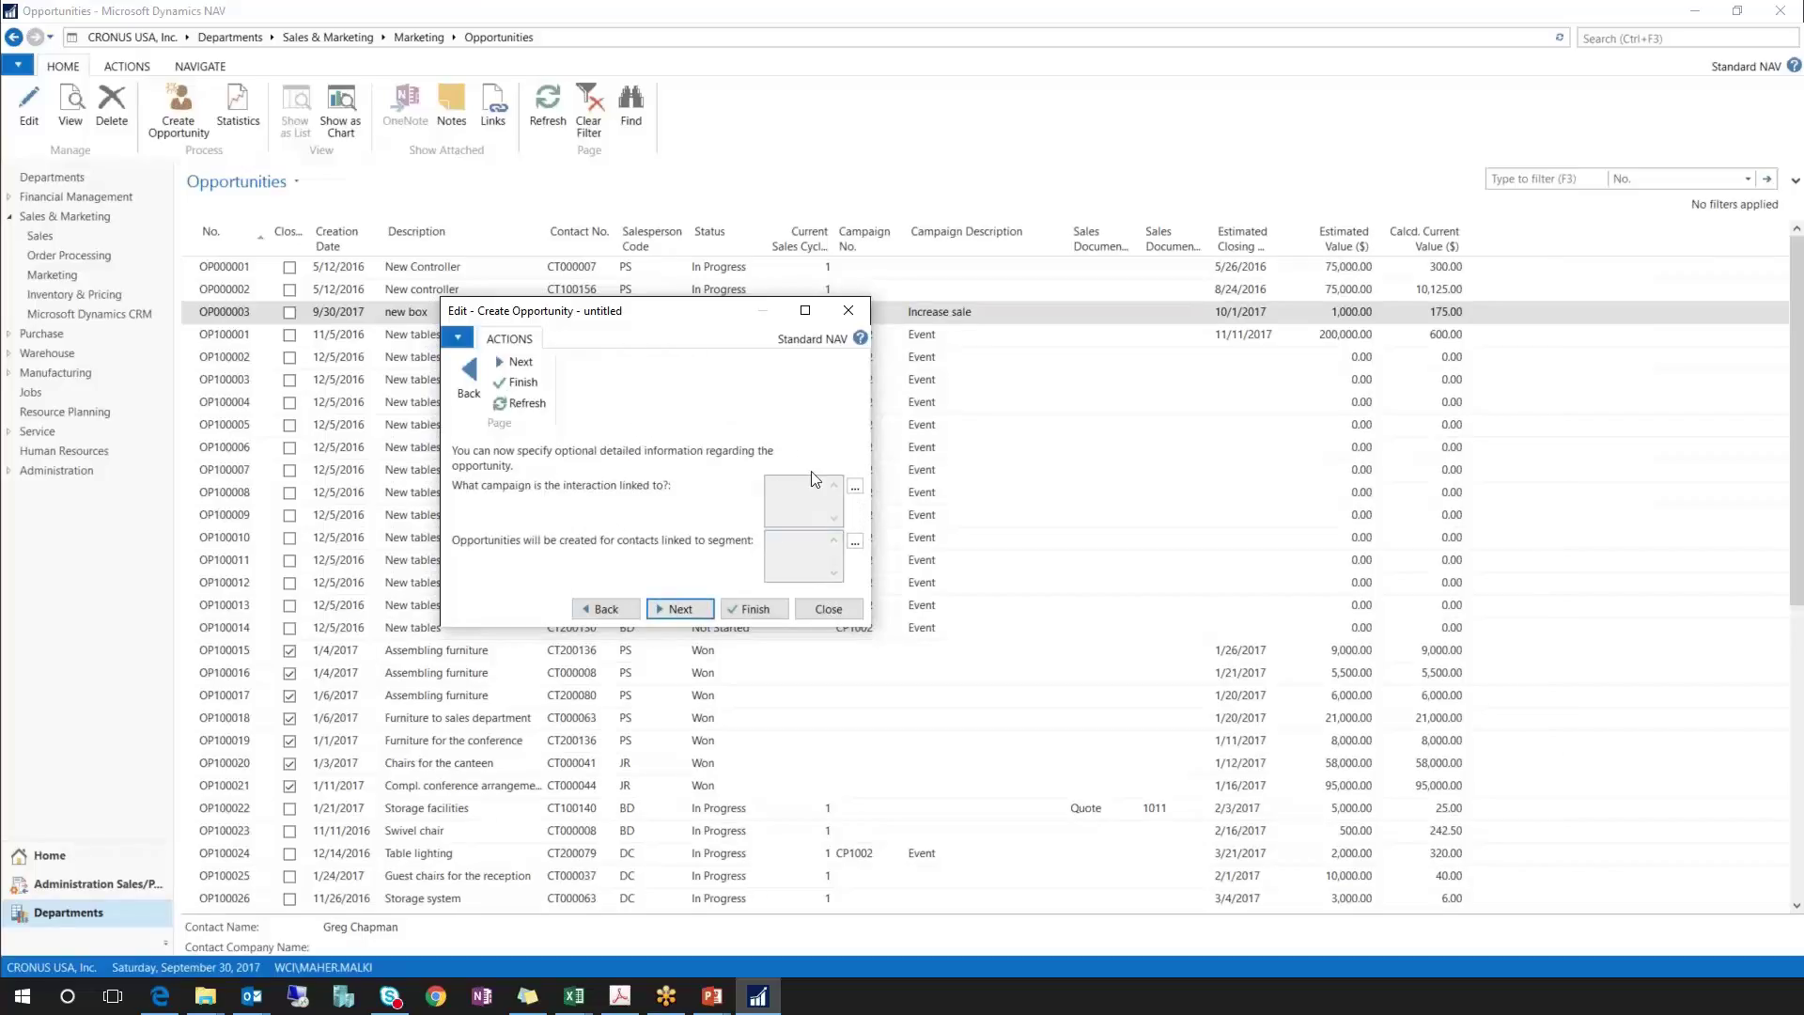
left_click(853, 487)
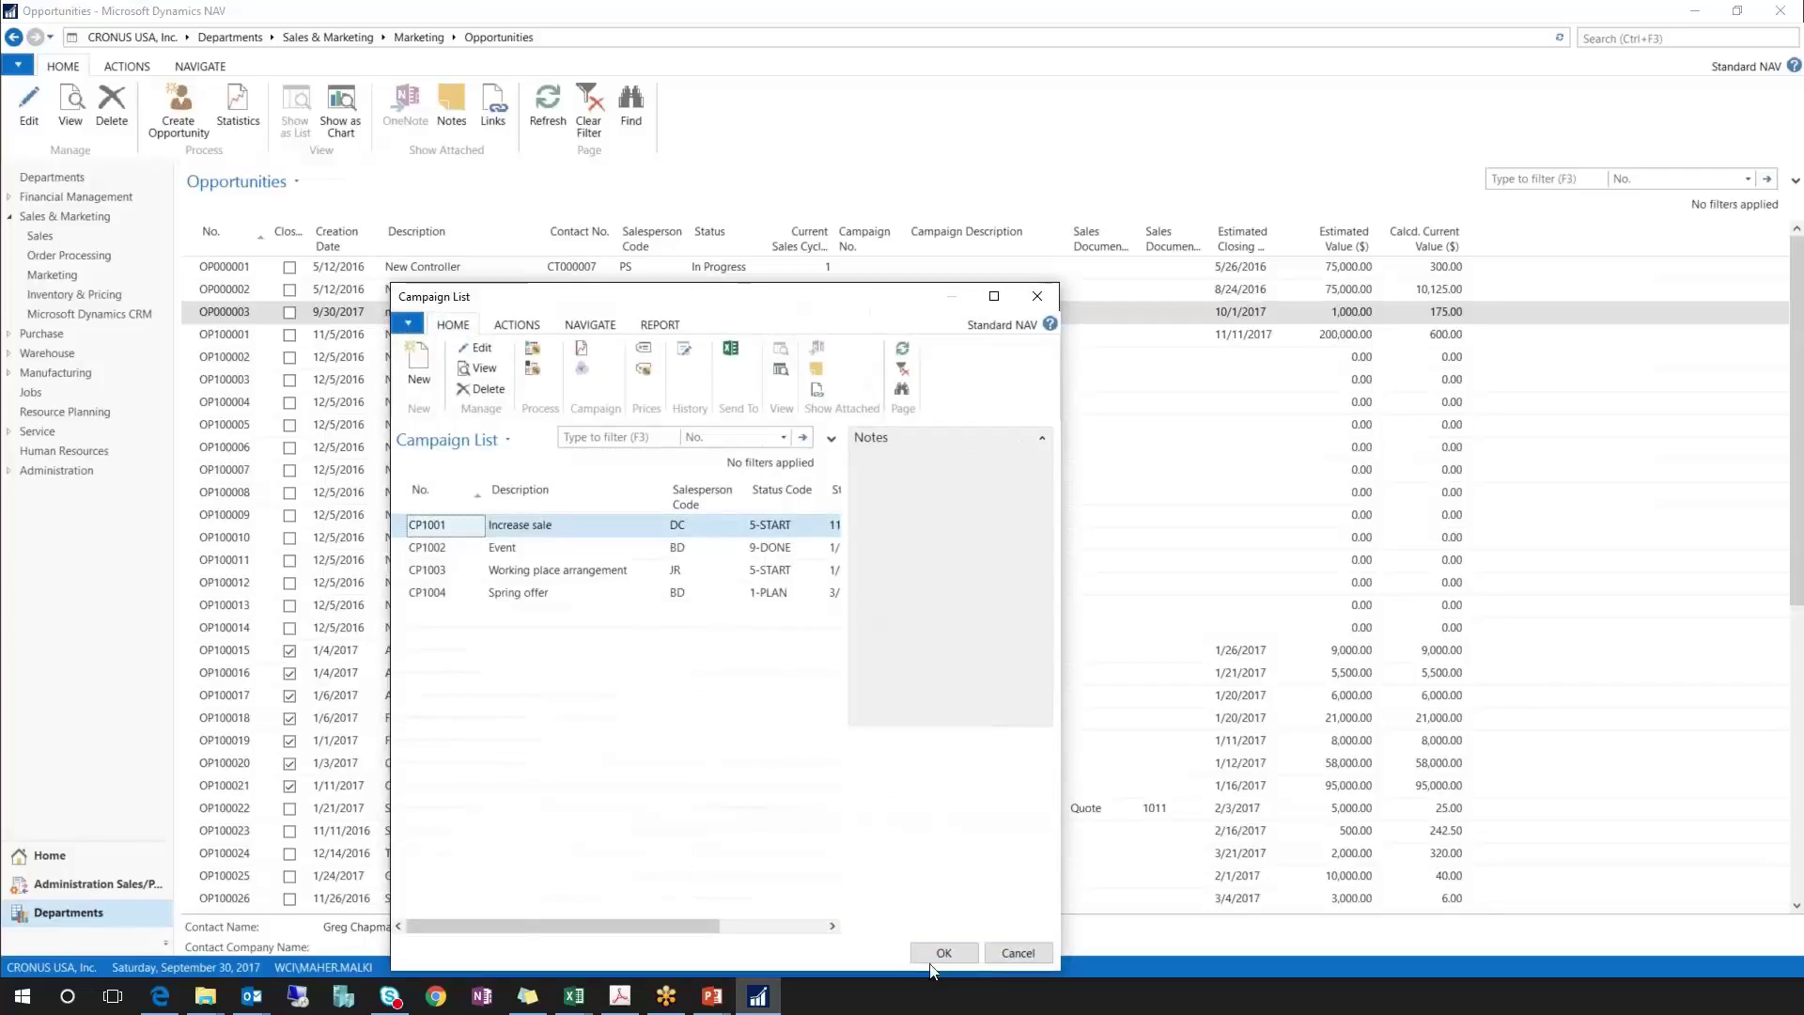
left_click(944, 953)
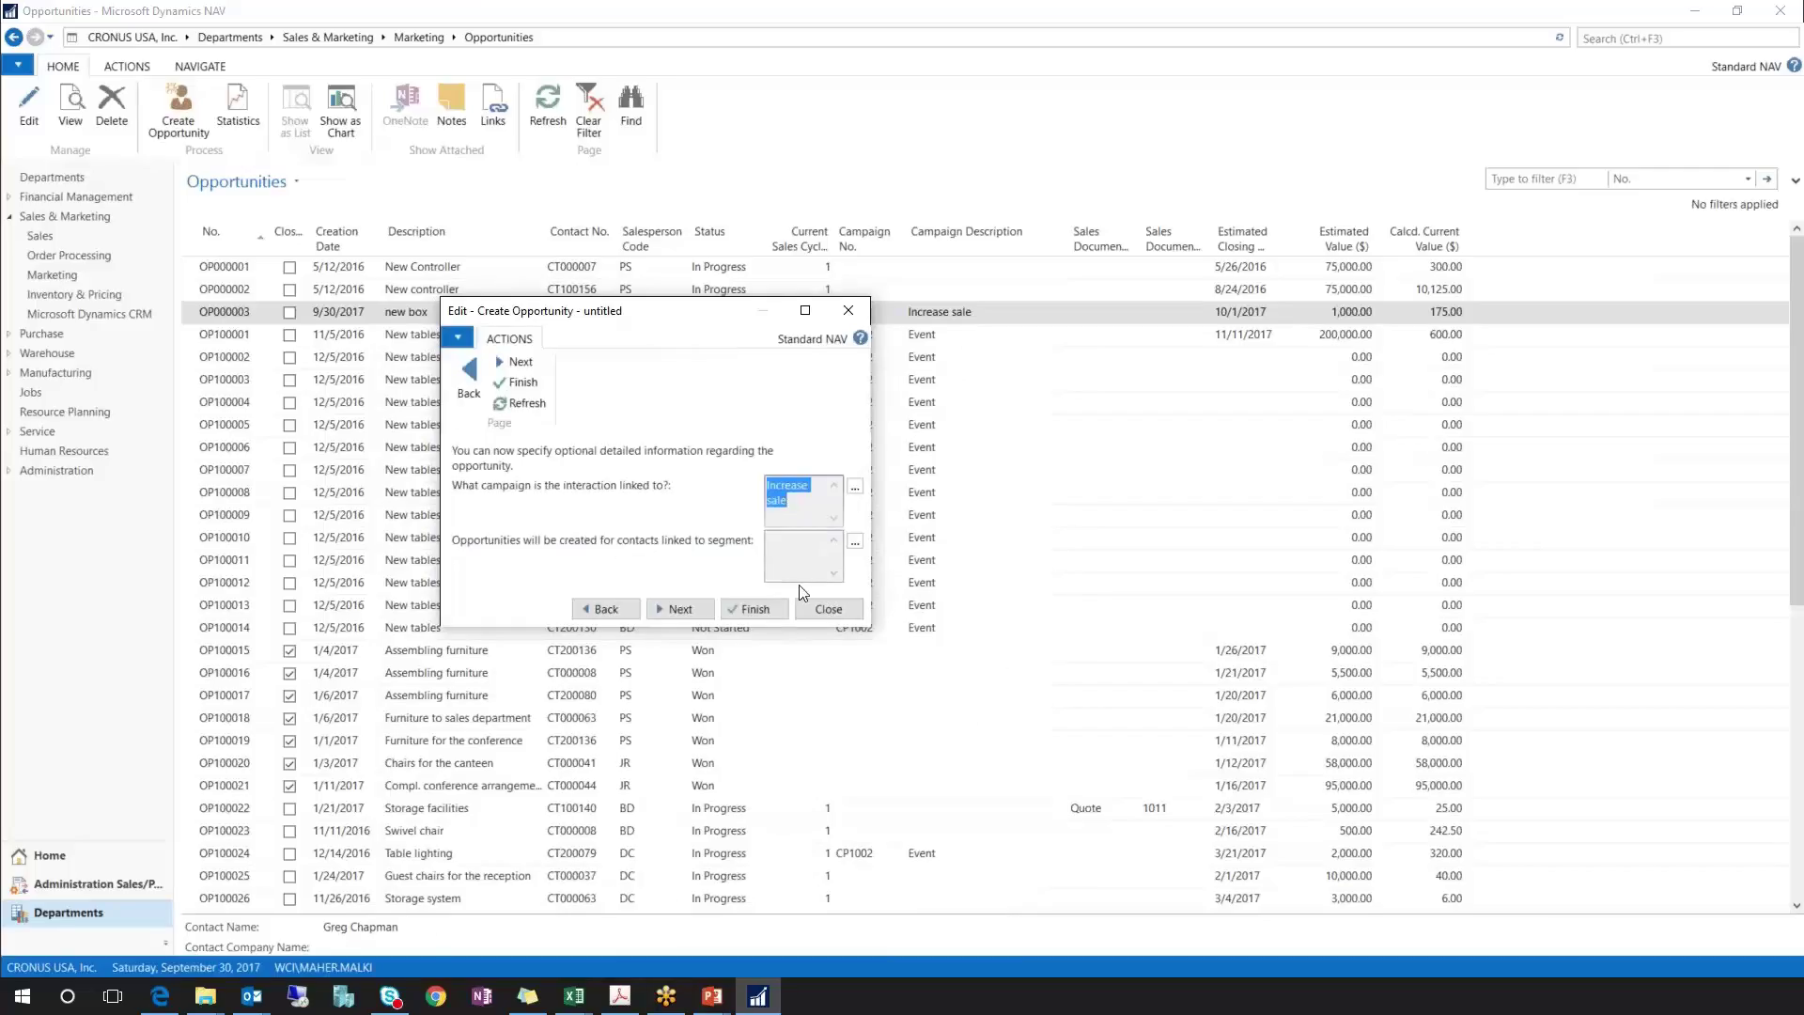
- Activate the first stage with a 10,000 estimated value and 75% chance of success
left_click(680, 608)
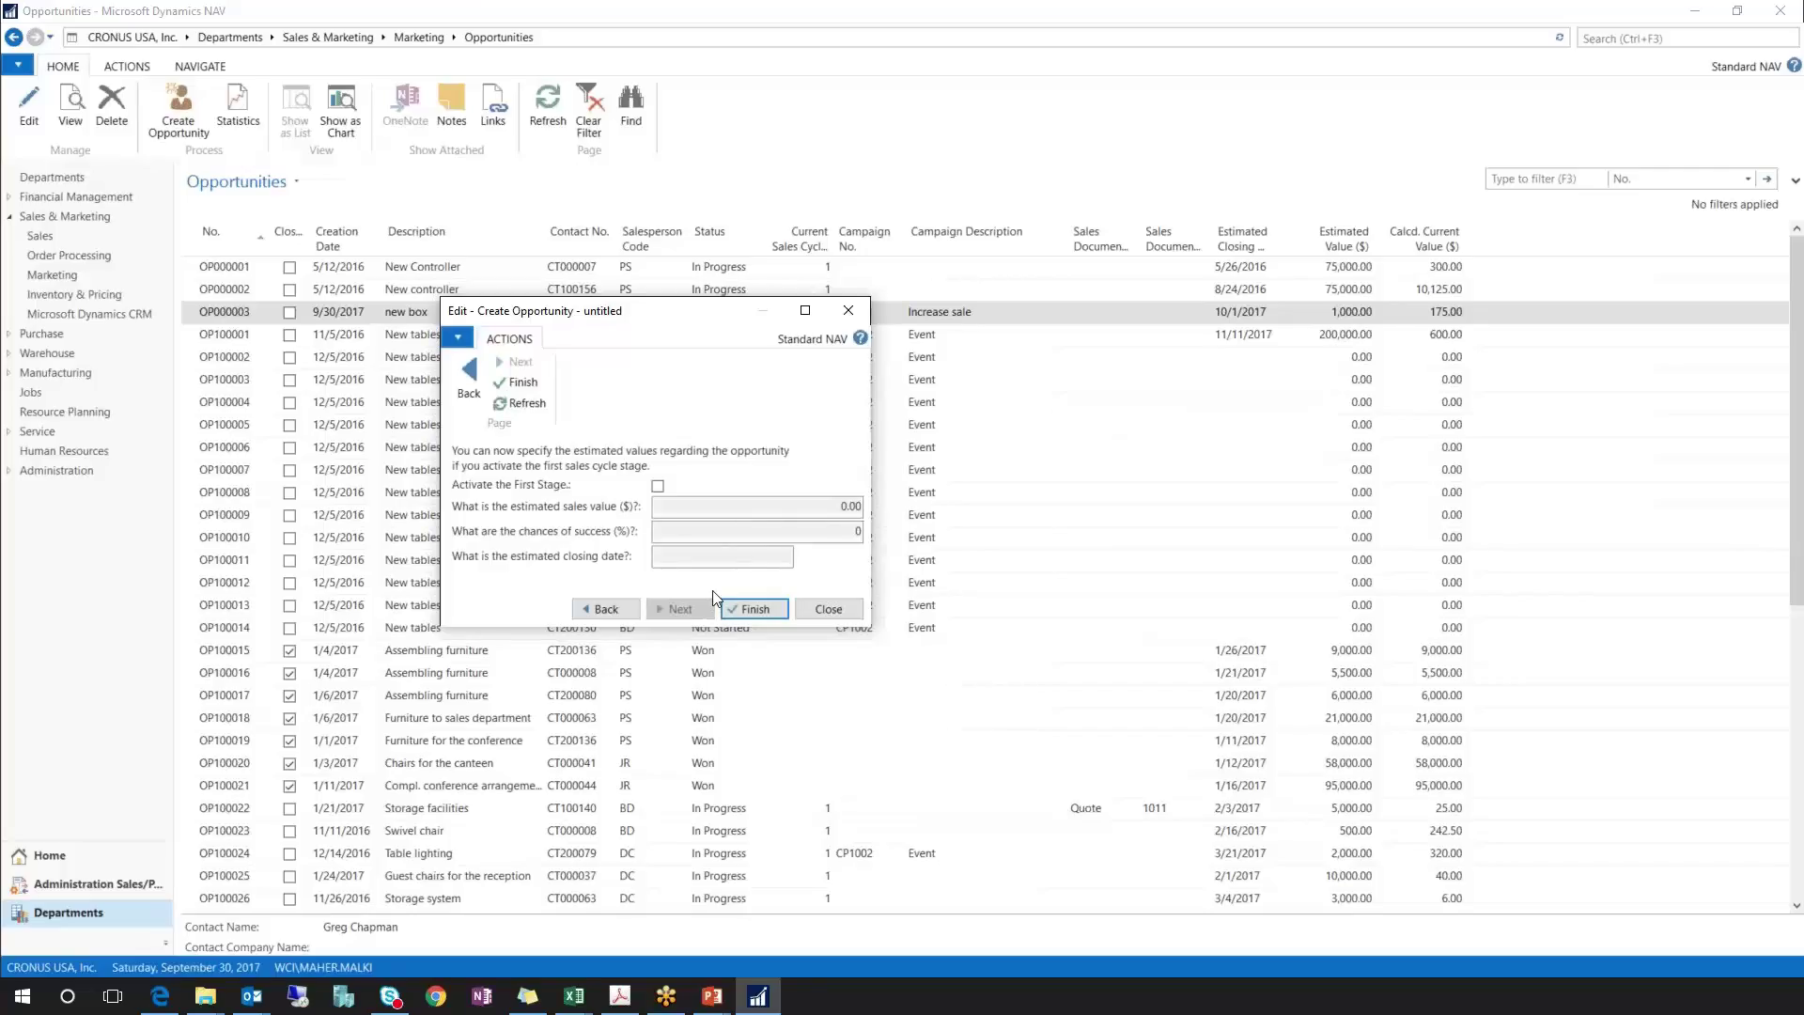
left_click(658, 485)
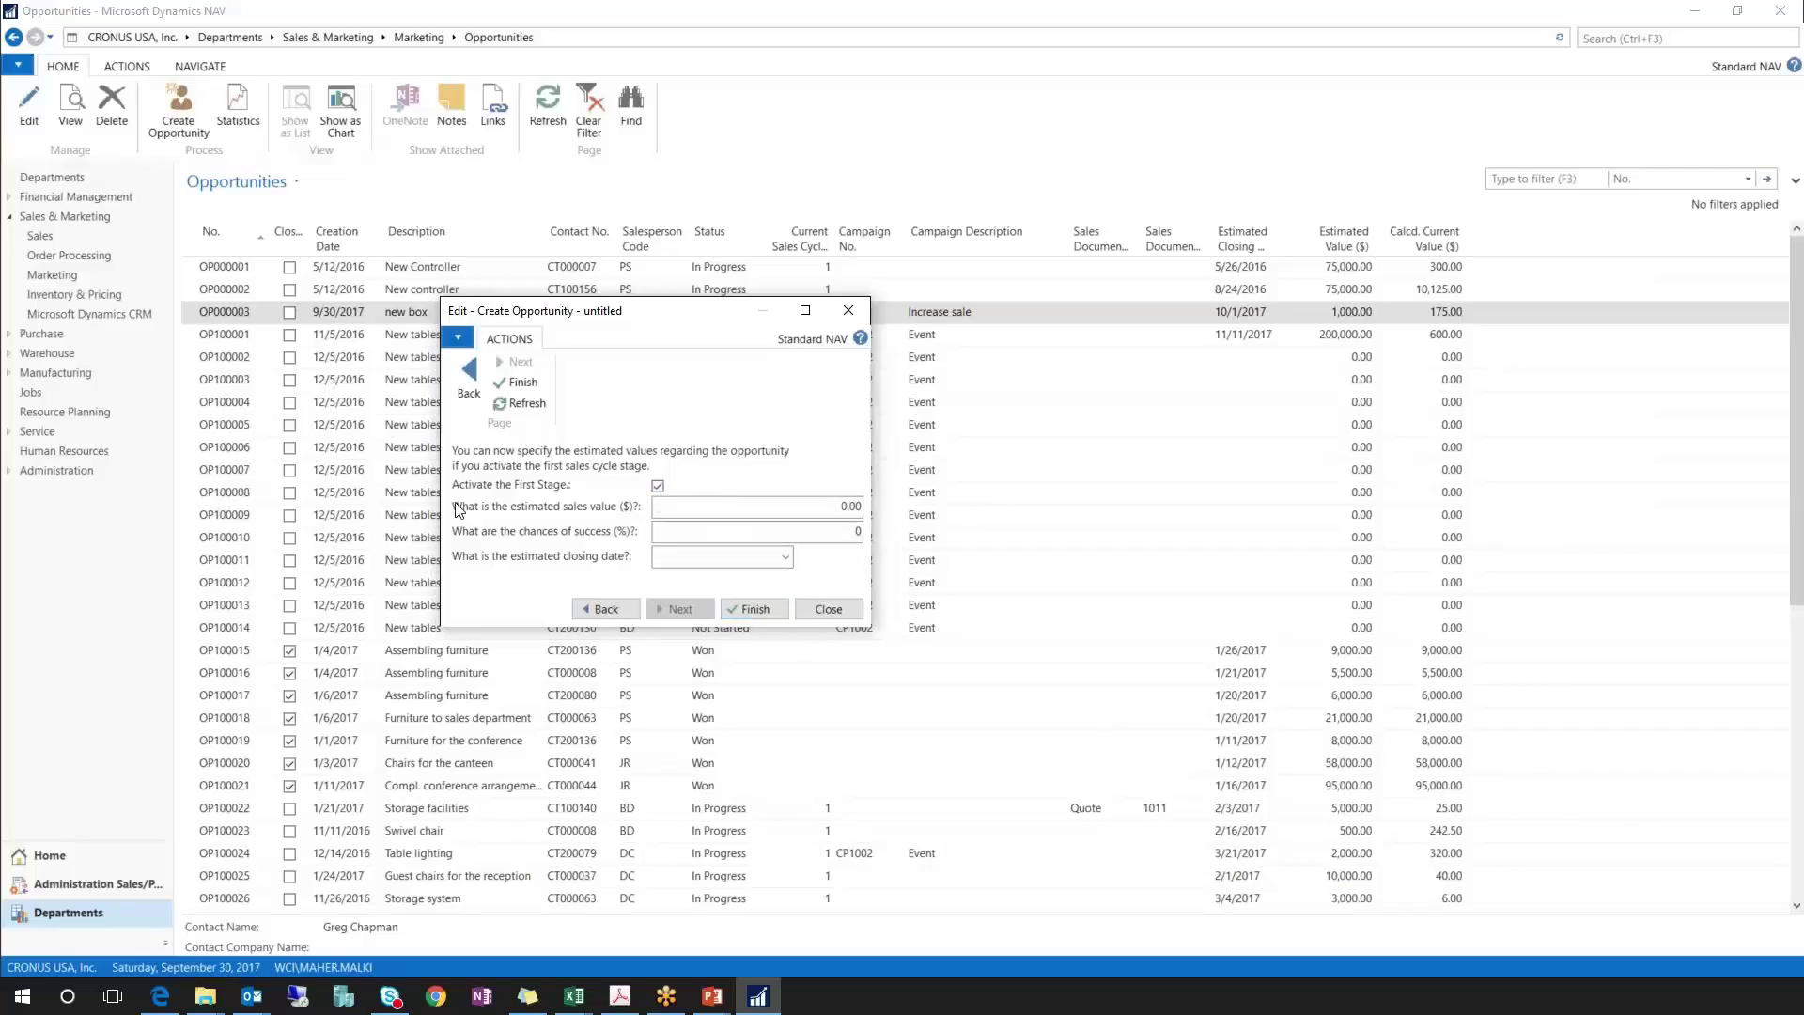
left_click(755, 507)
type("10000")
key("Tab")
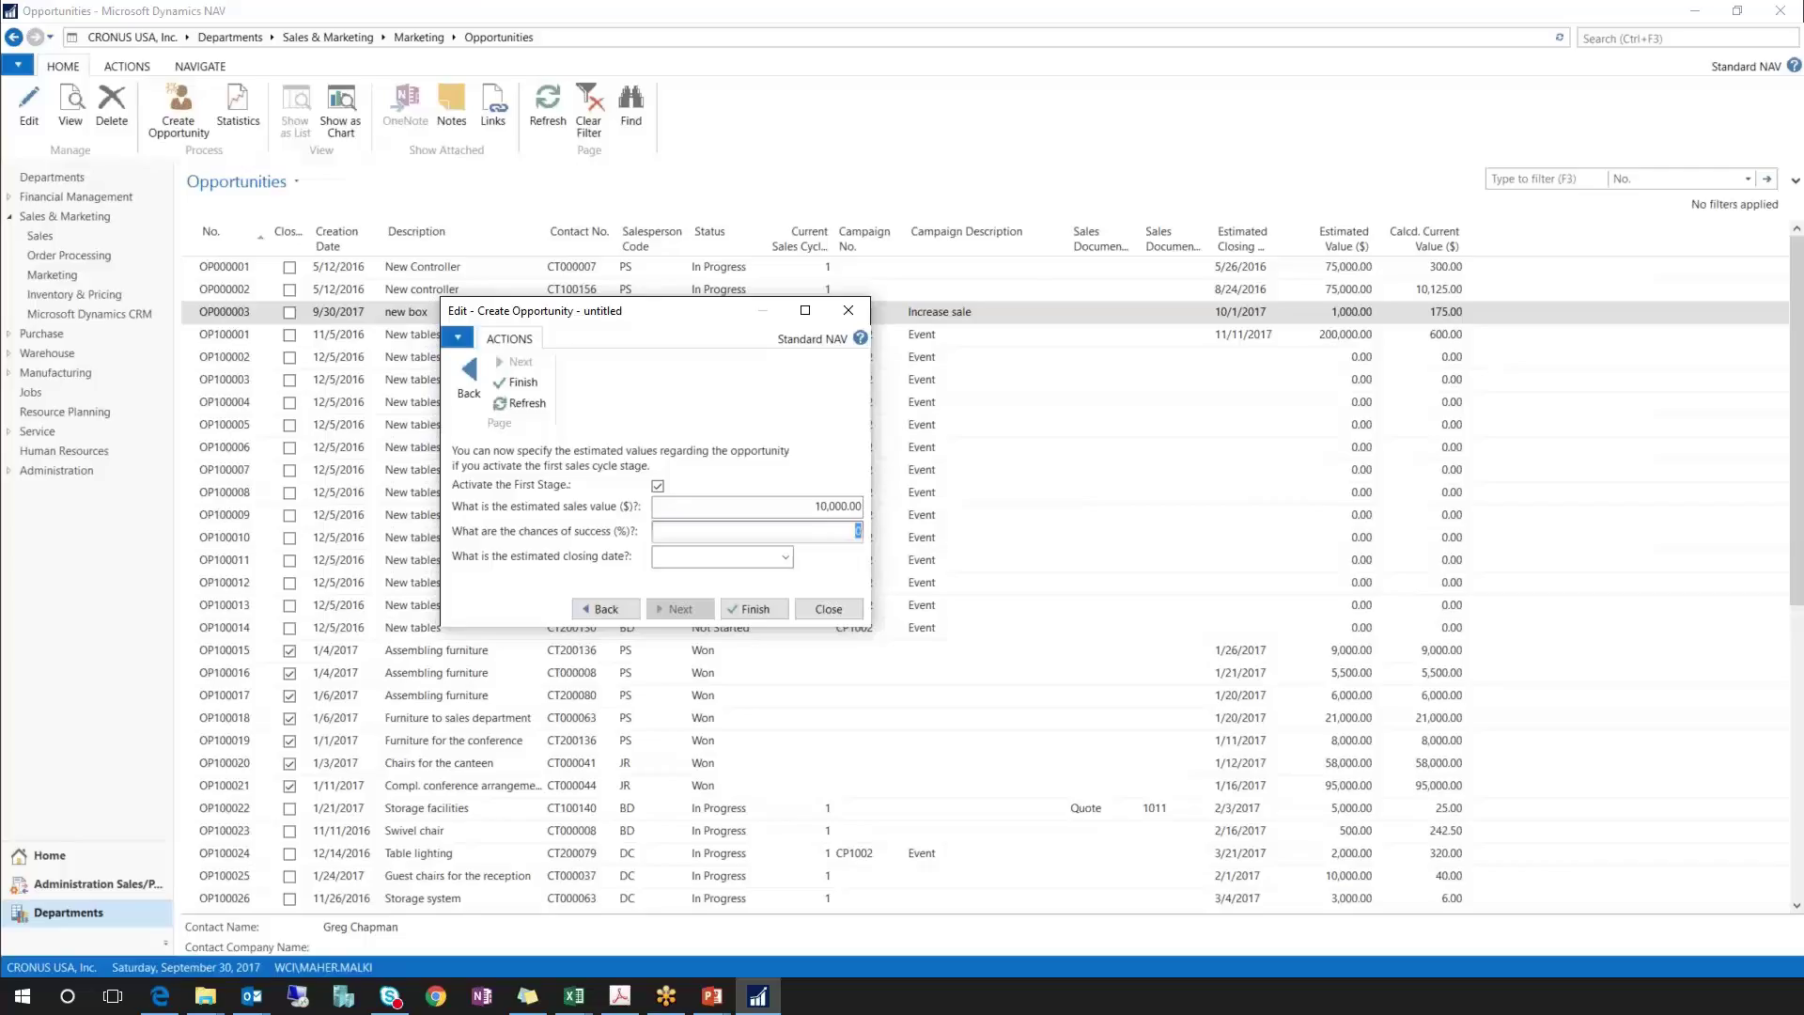
type("75")
- Set the closing date to 11/1/2017, finish the wizard, and select Test Opp
left_click(787, 561)
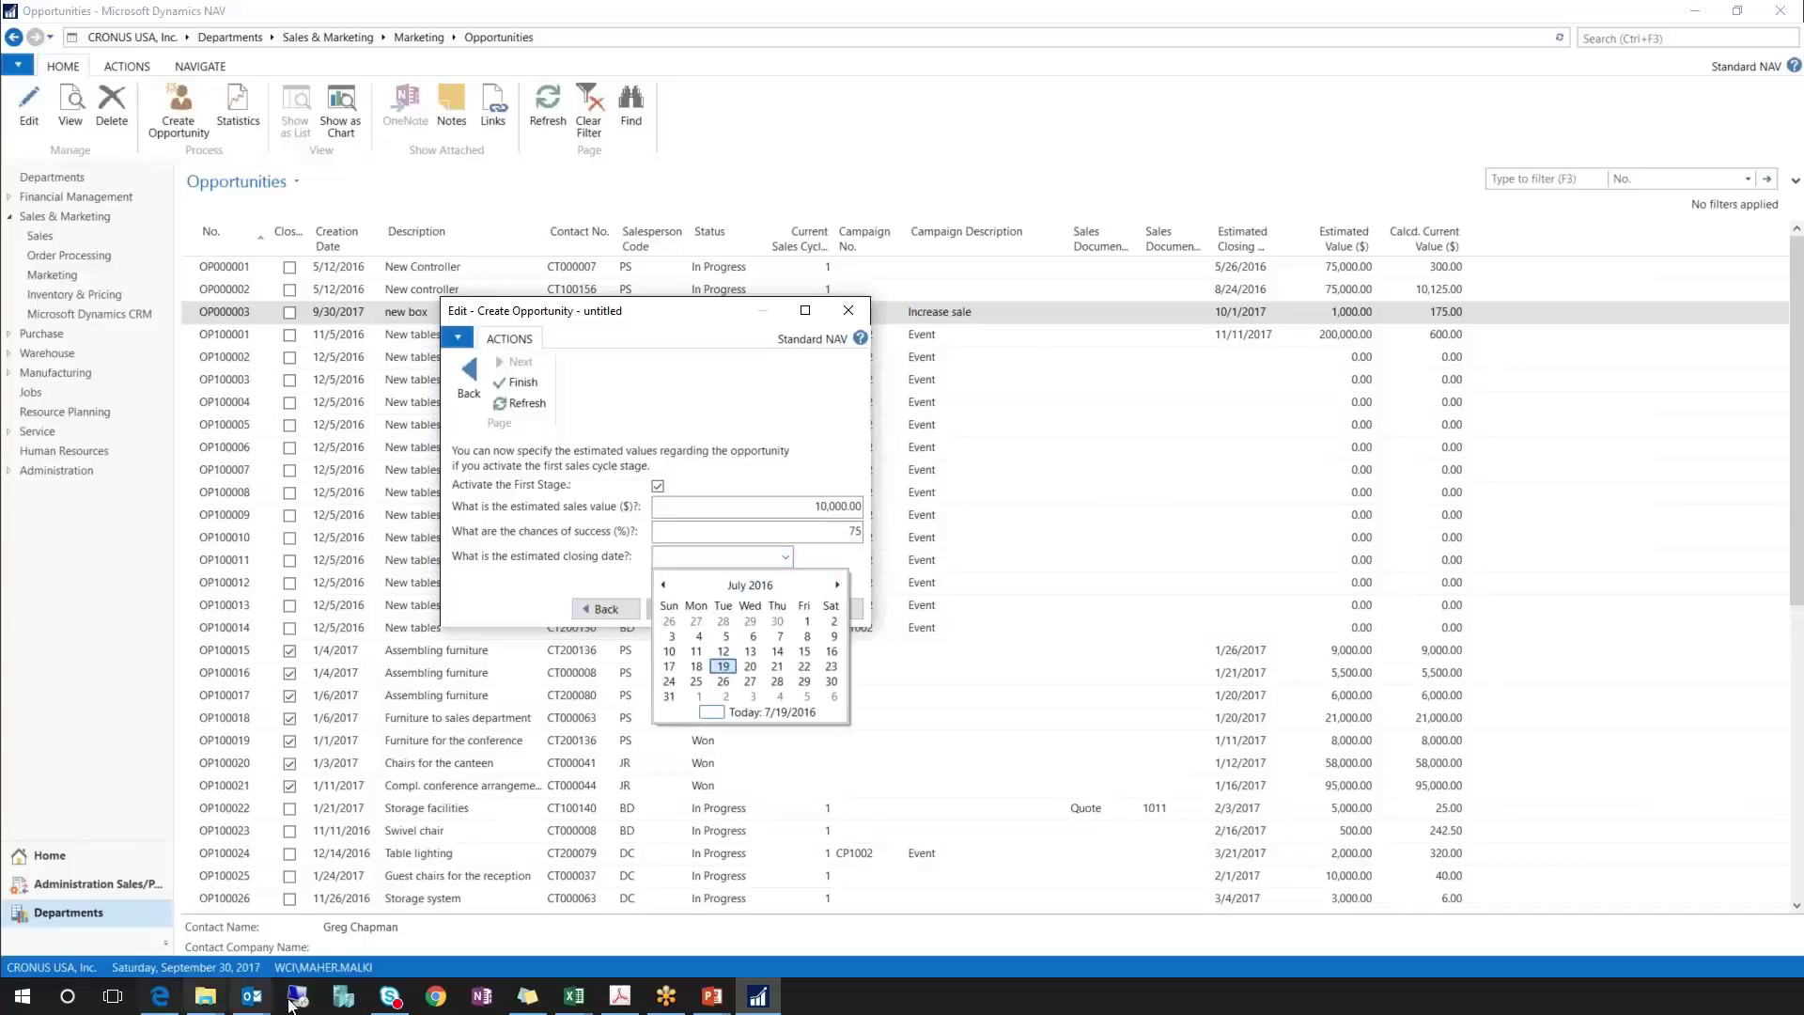
double_click(838, 584)
double_click(838, 584)
left_click(839, 585)
left_click(838, 584)
double_click(838, 585)
double_click(838, 585)
left_click(838, 584)
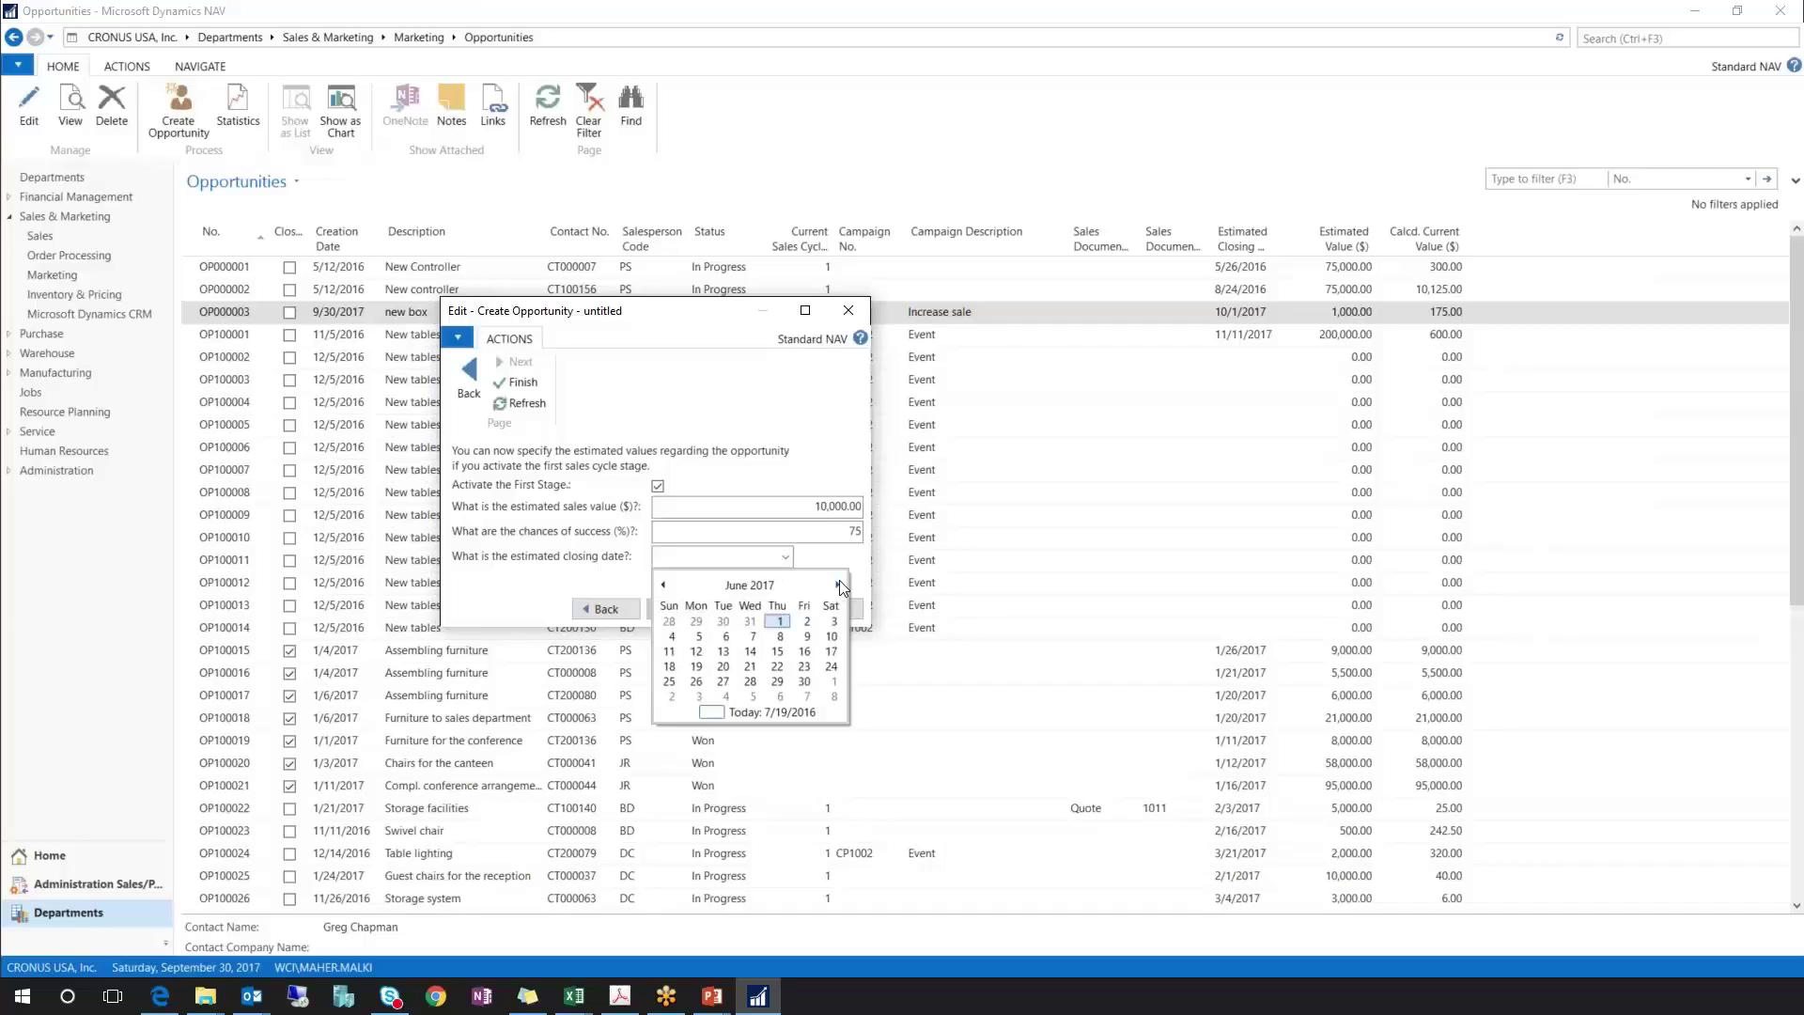
left_click(838, 585)
double_click(839, 585)
double_click(838, 585)
left_click(747, 625)
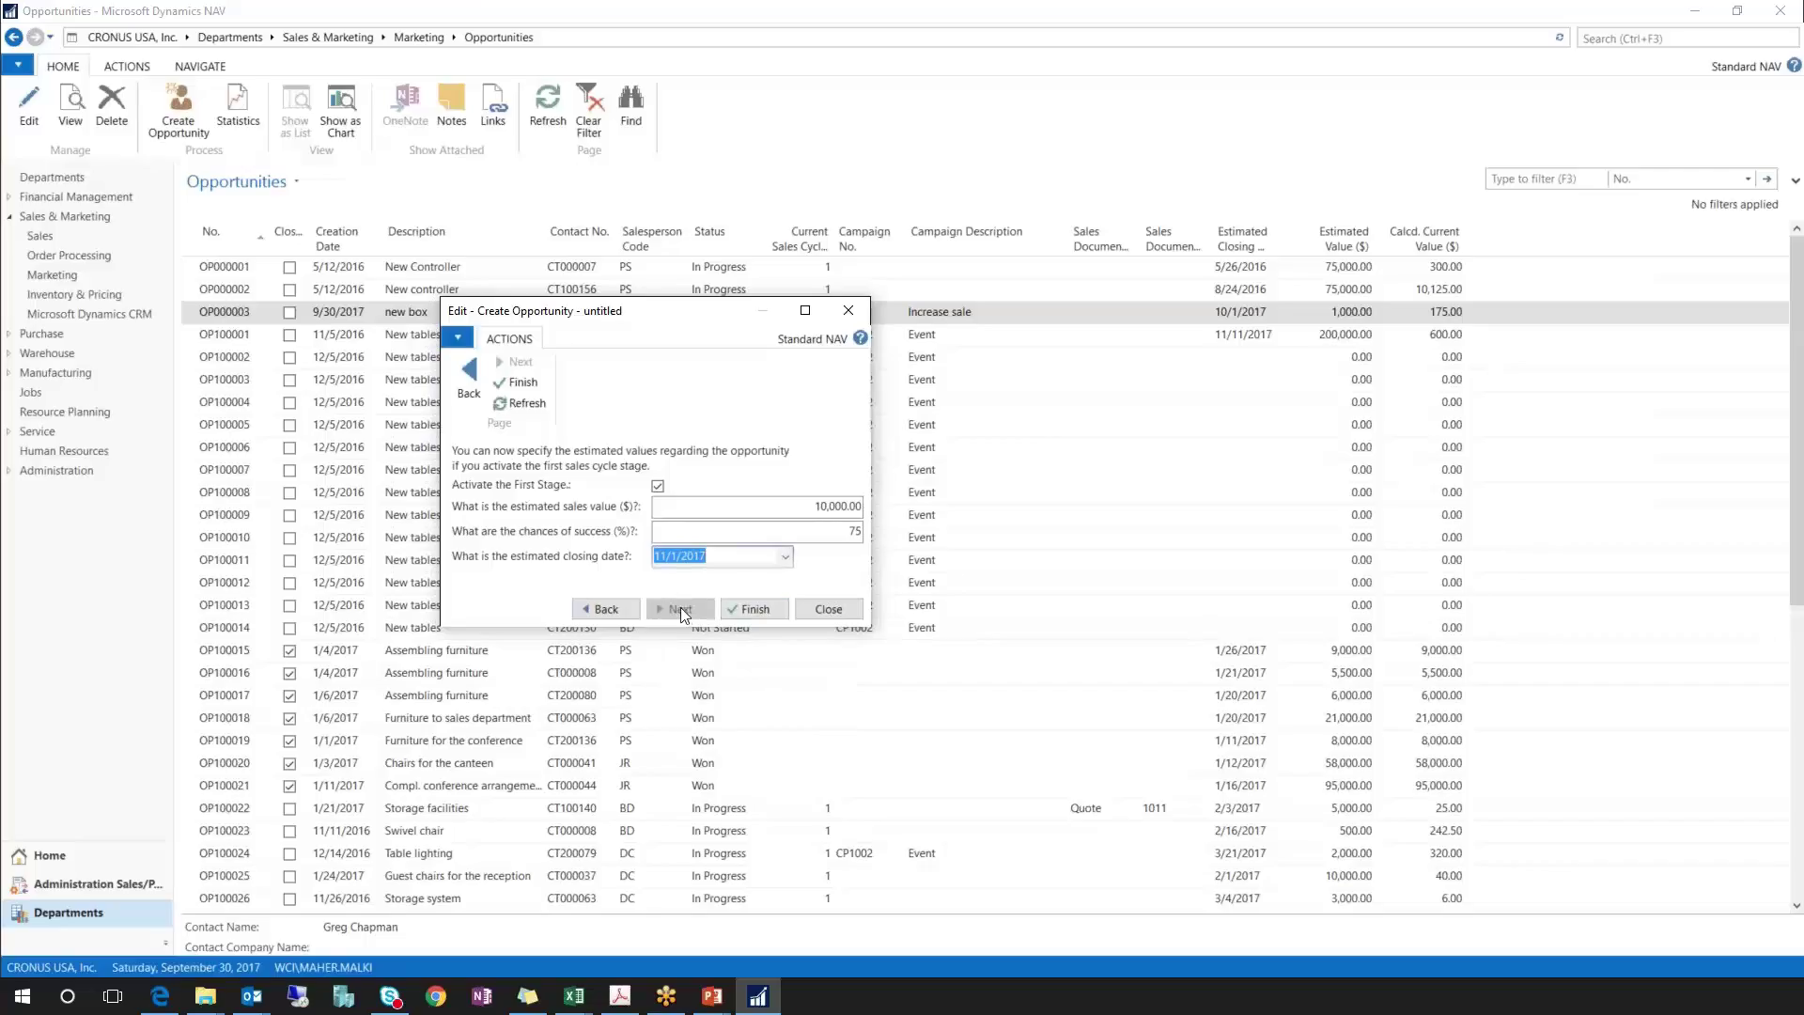
left_click(766, 612)
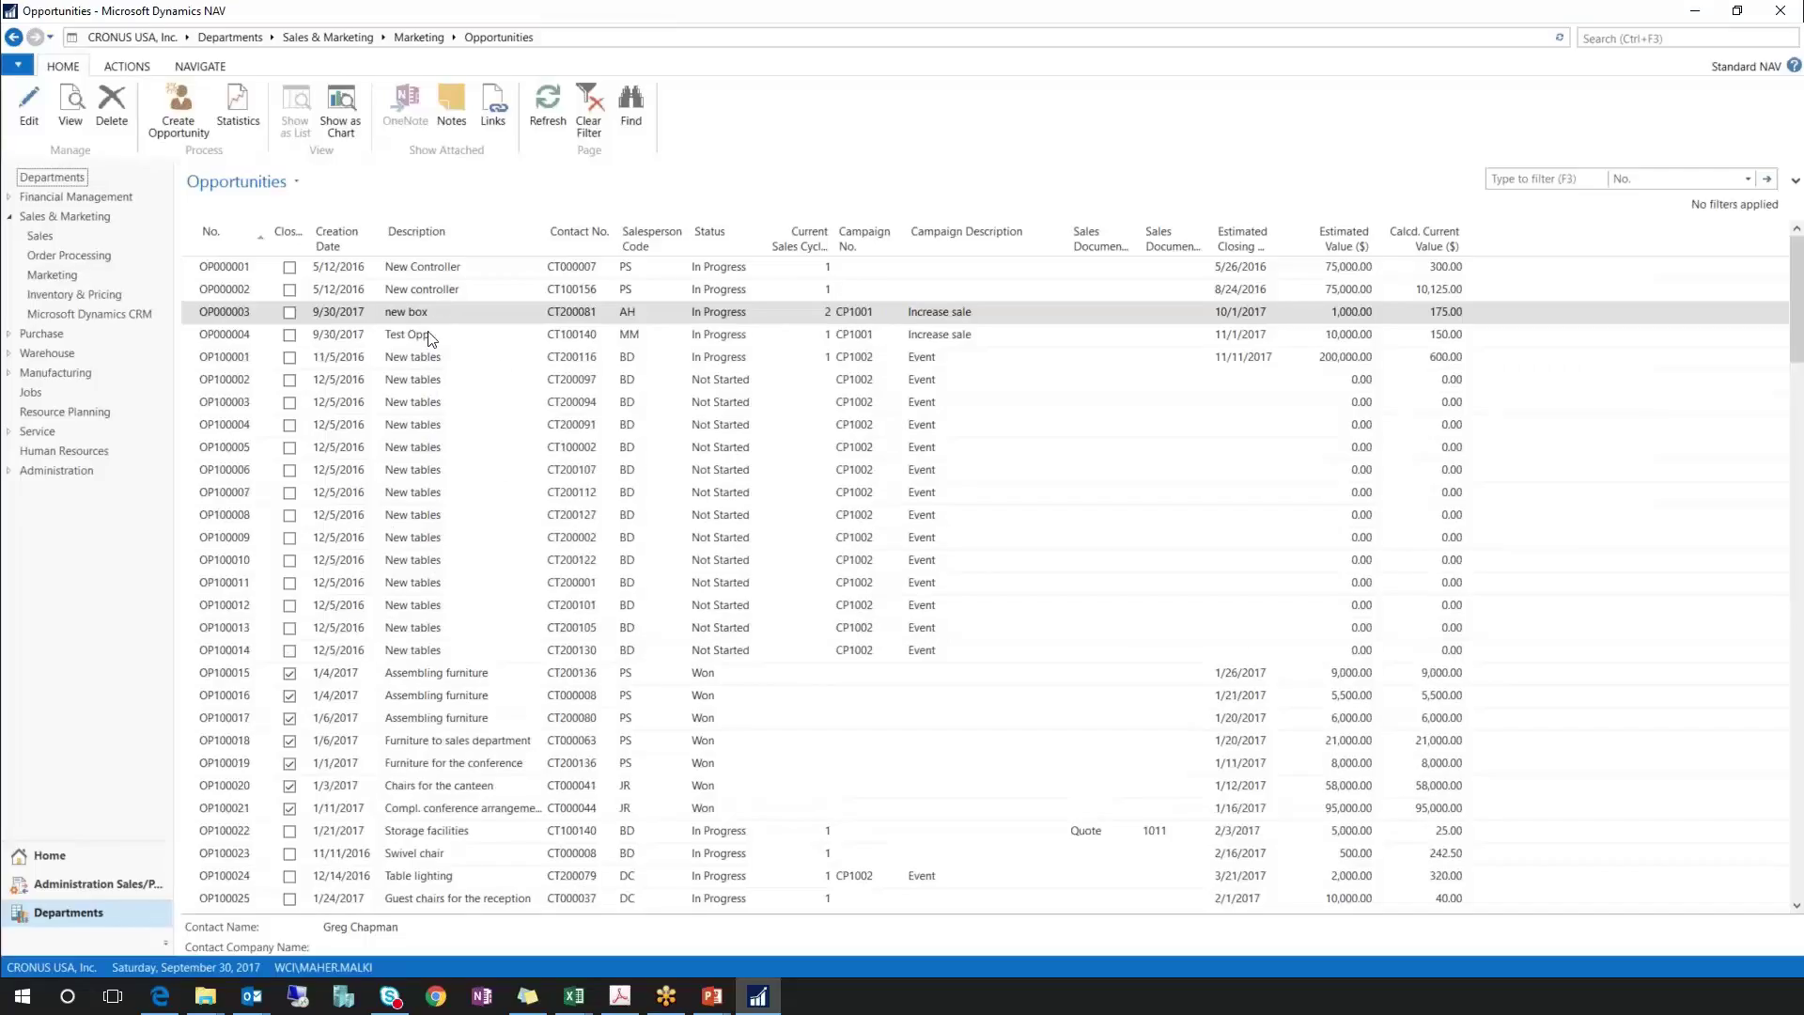
left_click(428, 338)
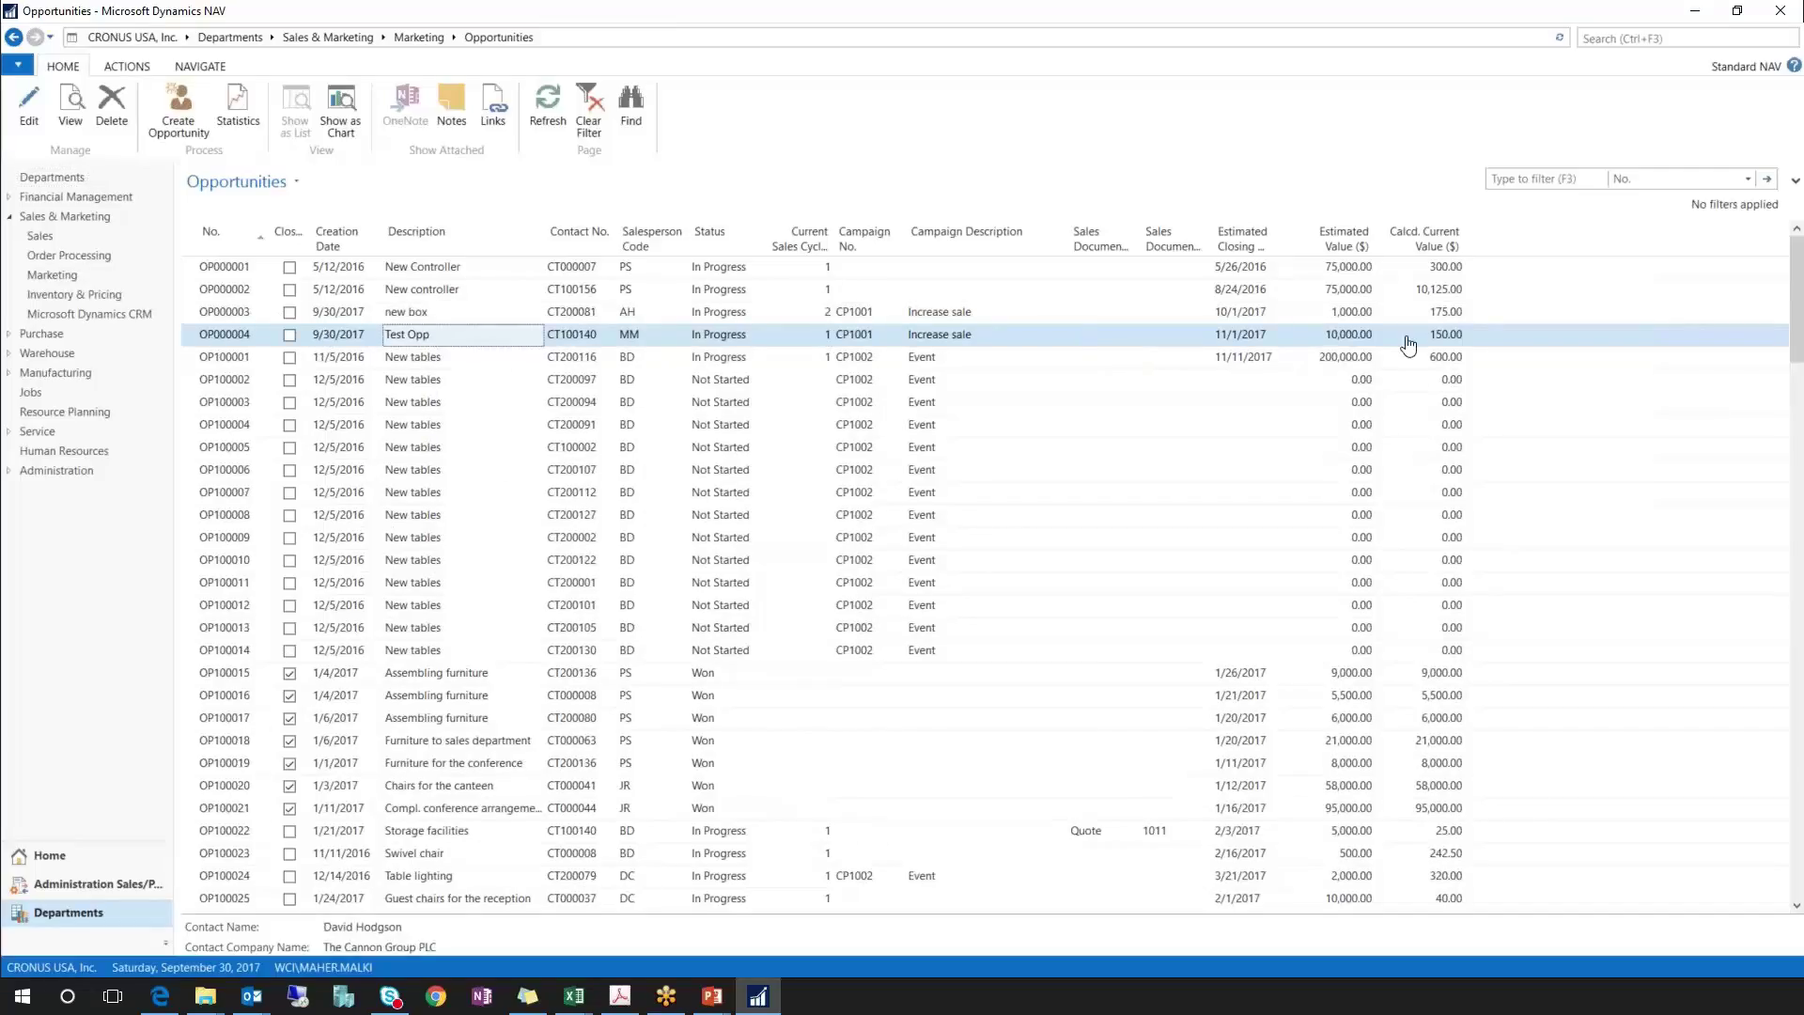
- Open the OP000004 Test Opp card, check sales document types without choosing one, then focus its lines
left_click(29, 127)
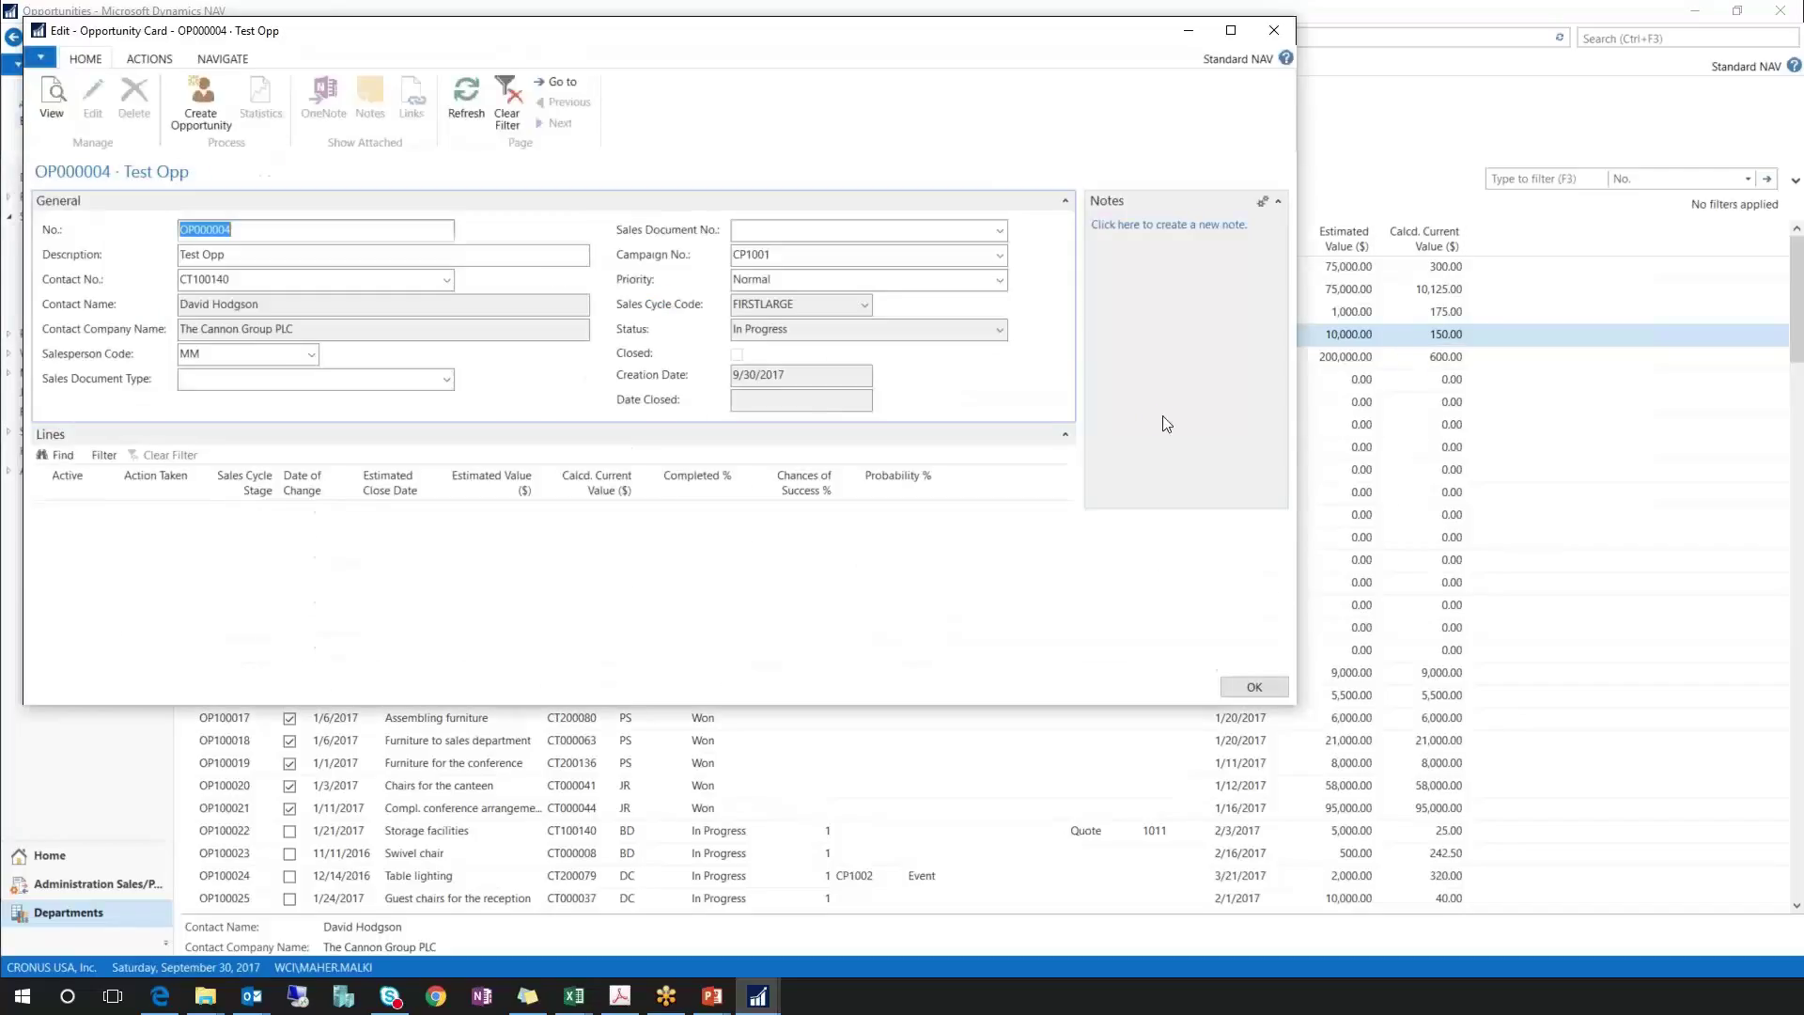
left_click_drag(1299, 701, 1403, 837)
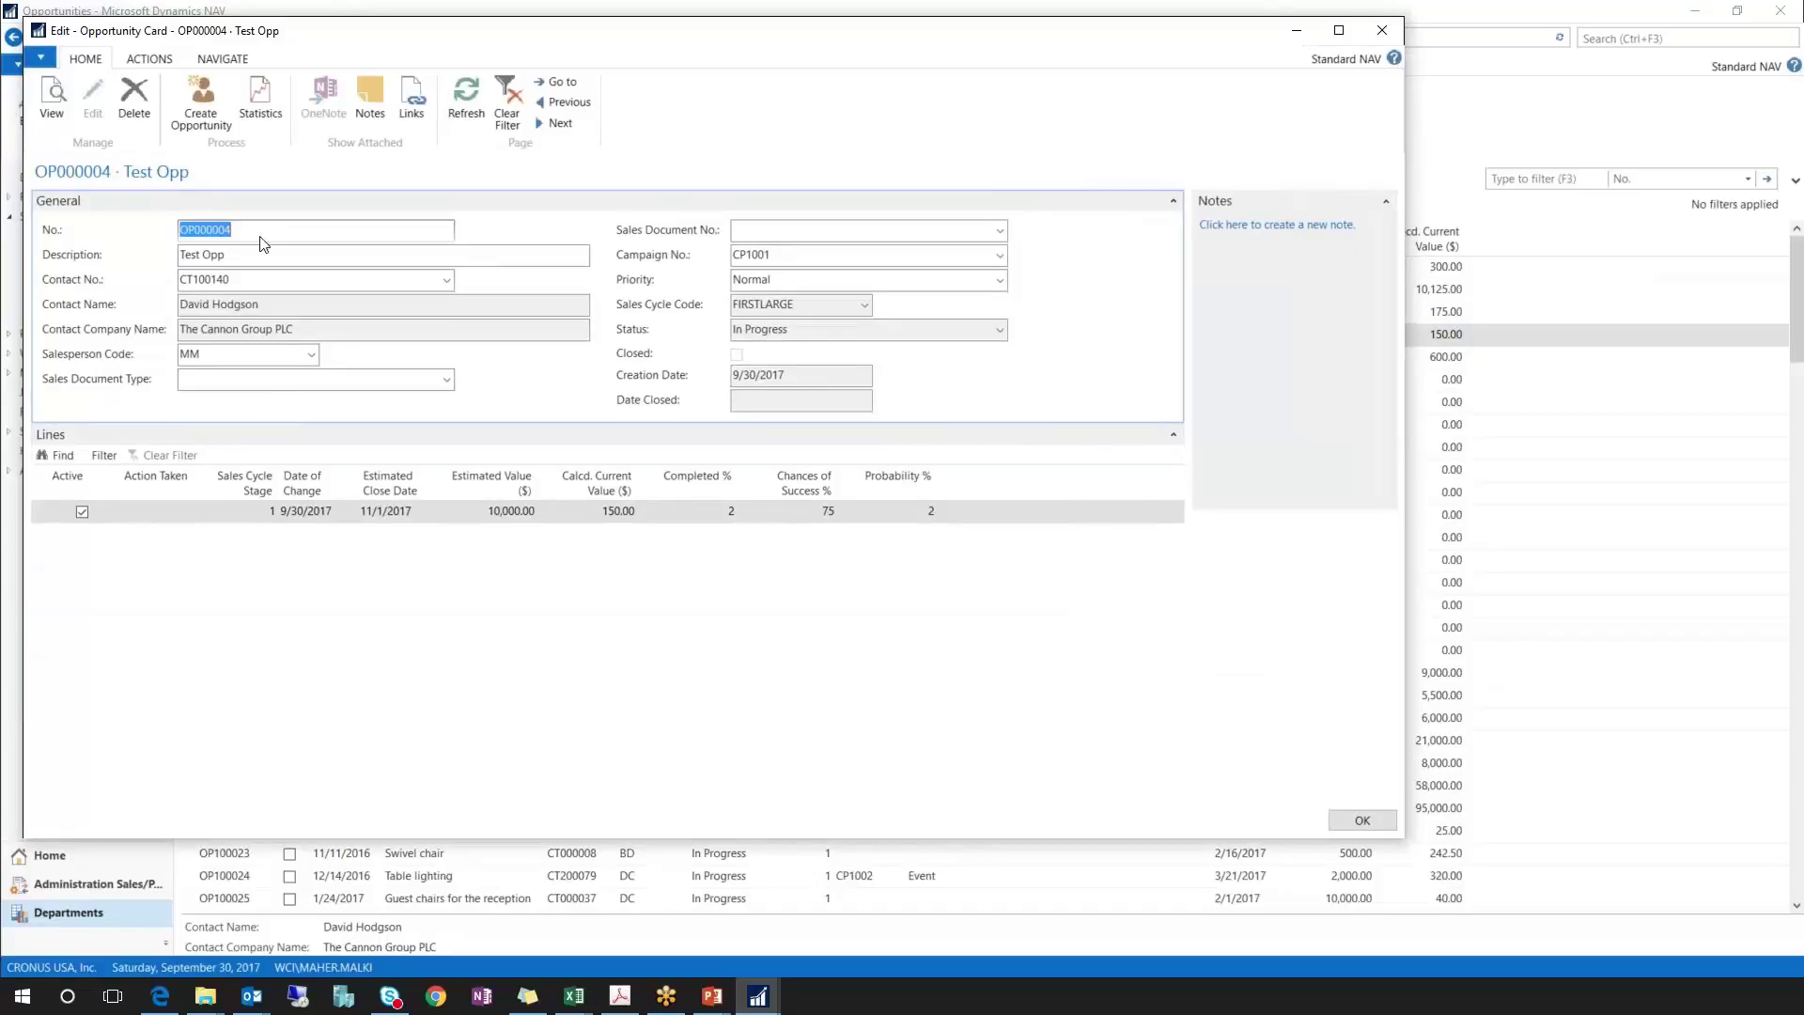
left_click(448, 381)
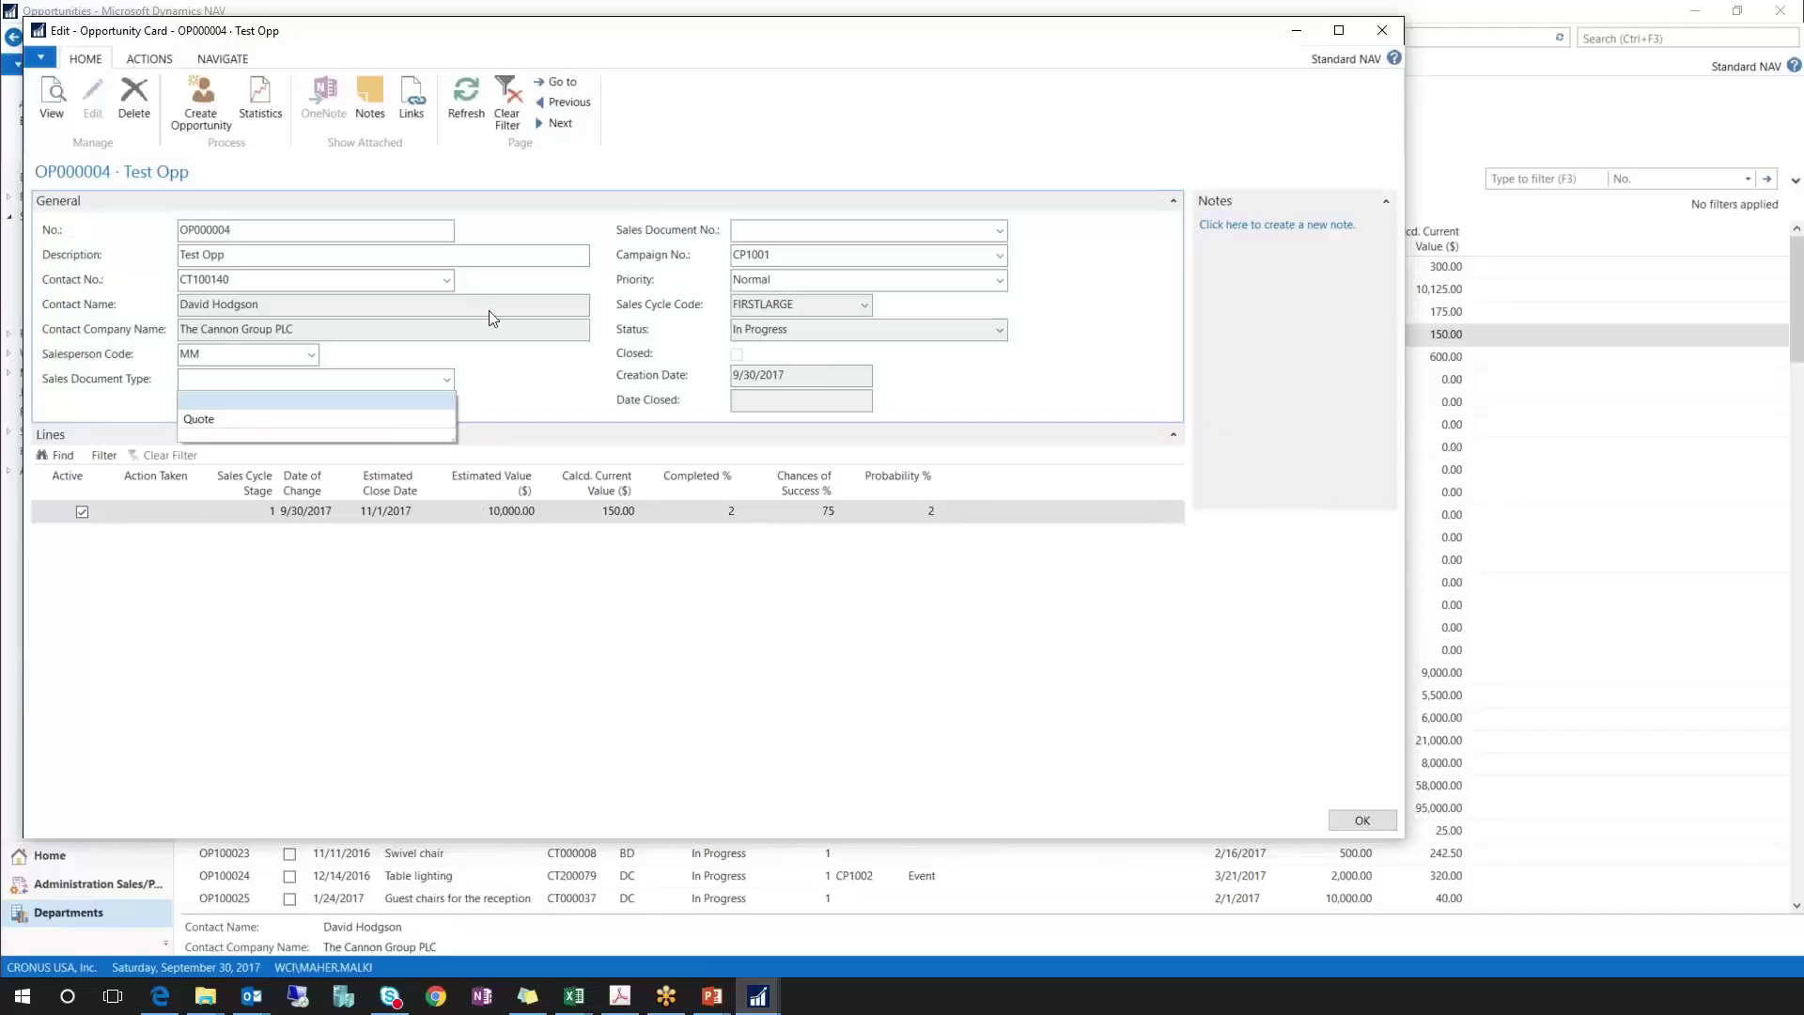
left_click(731, 231)
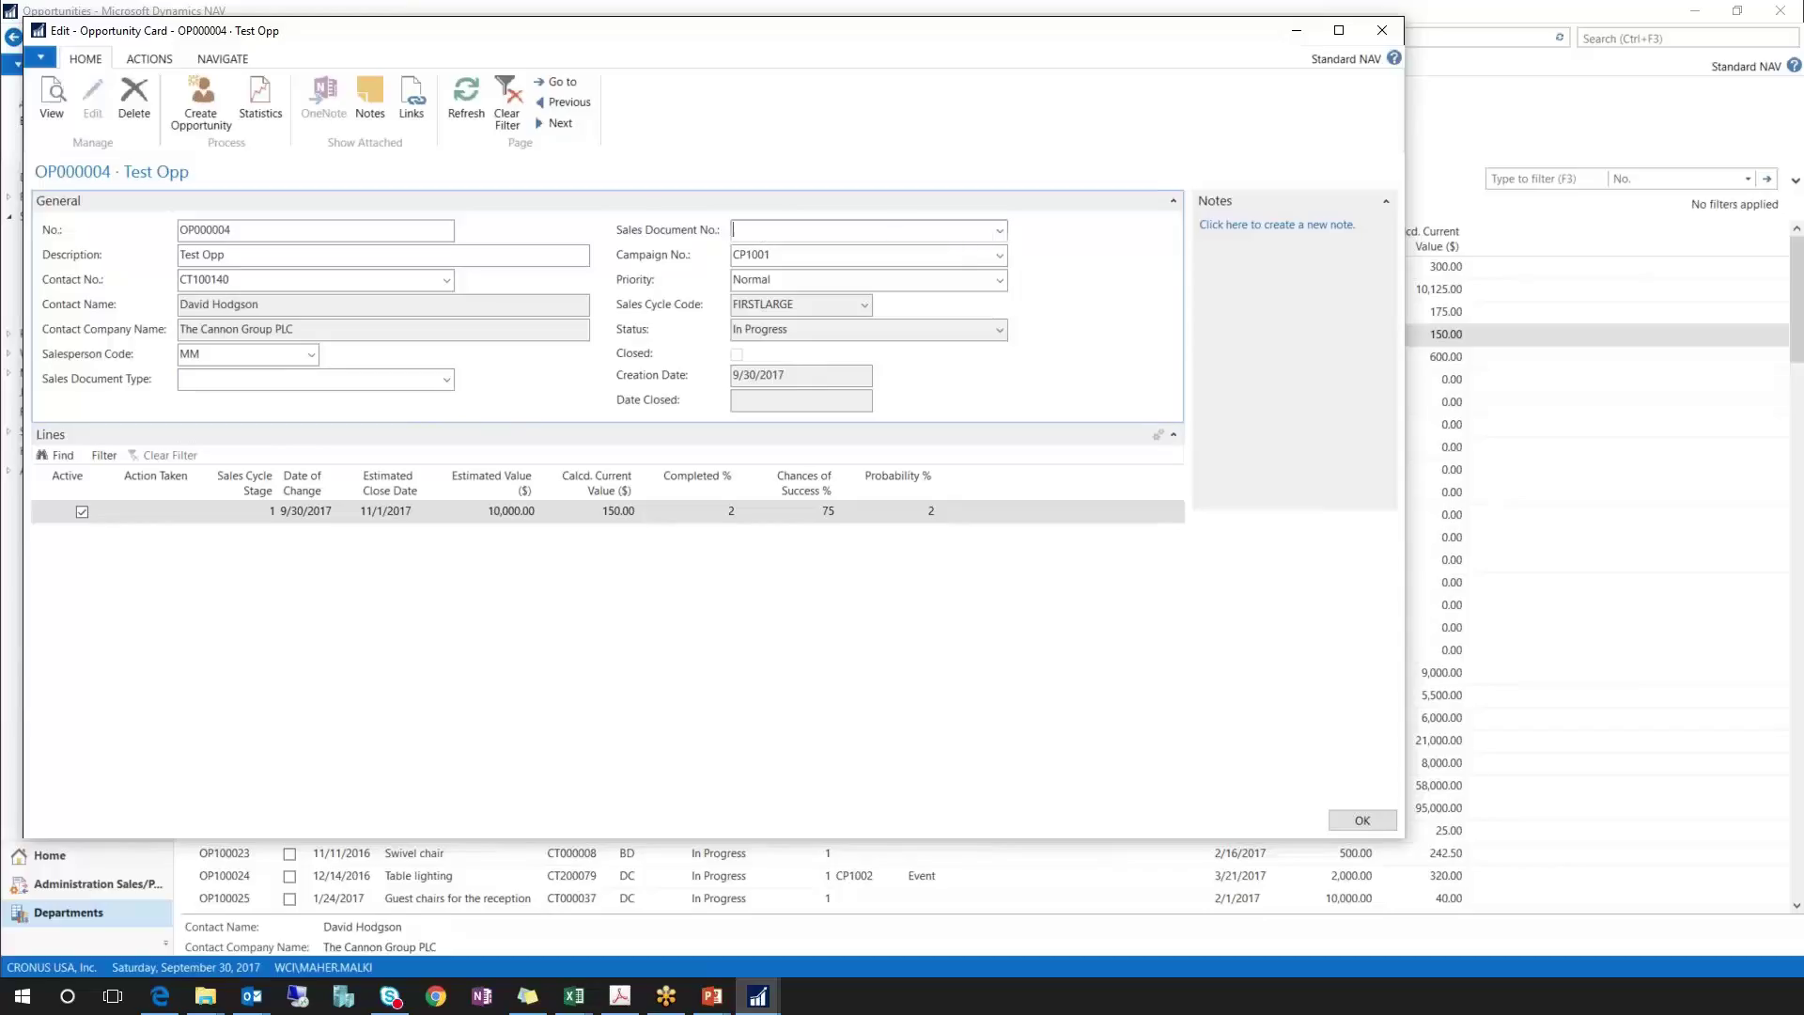
left_click(366, 585)
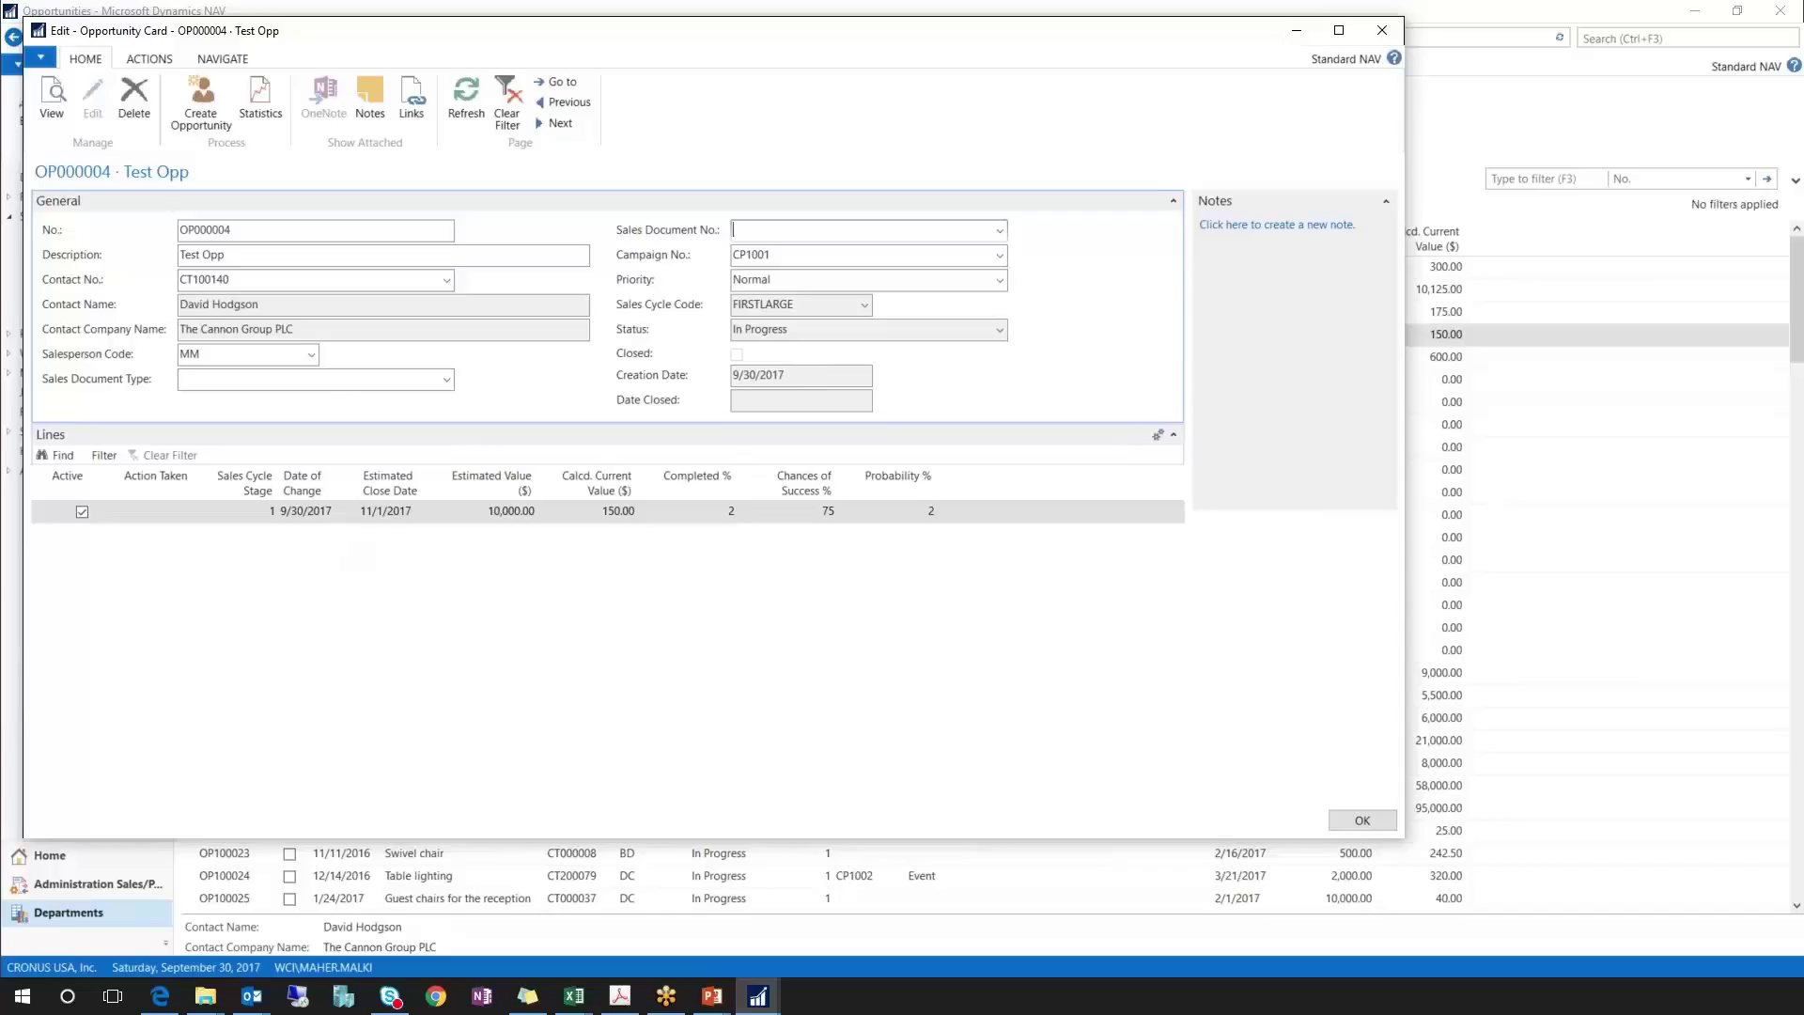
- Look over the card's NAVIGATE options, then switch to the ACTIONS ribbon tab
left_click(235, 60)
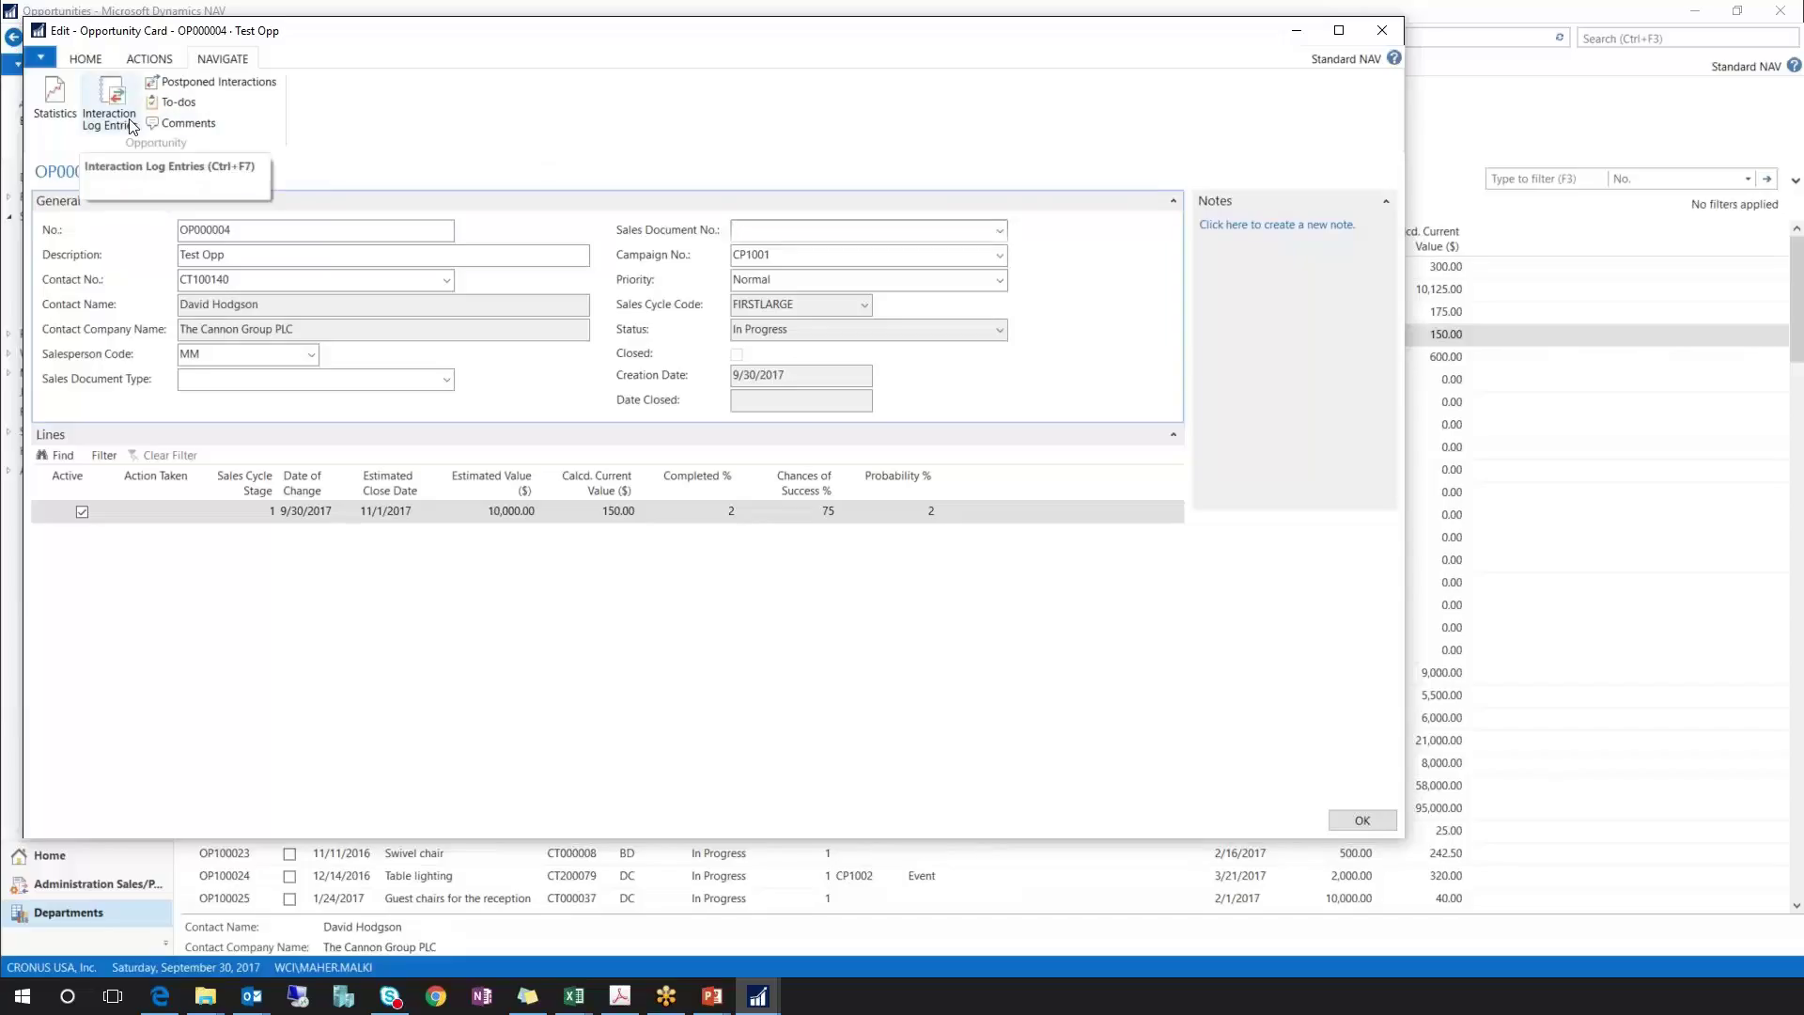
left_click(113, 291)
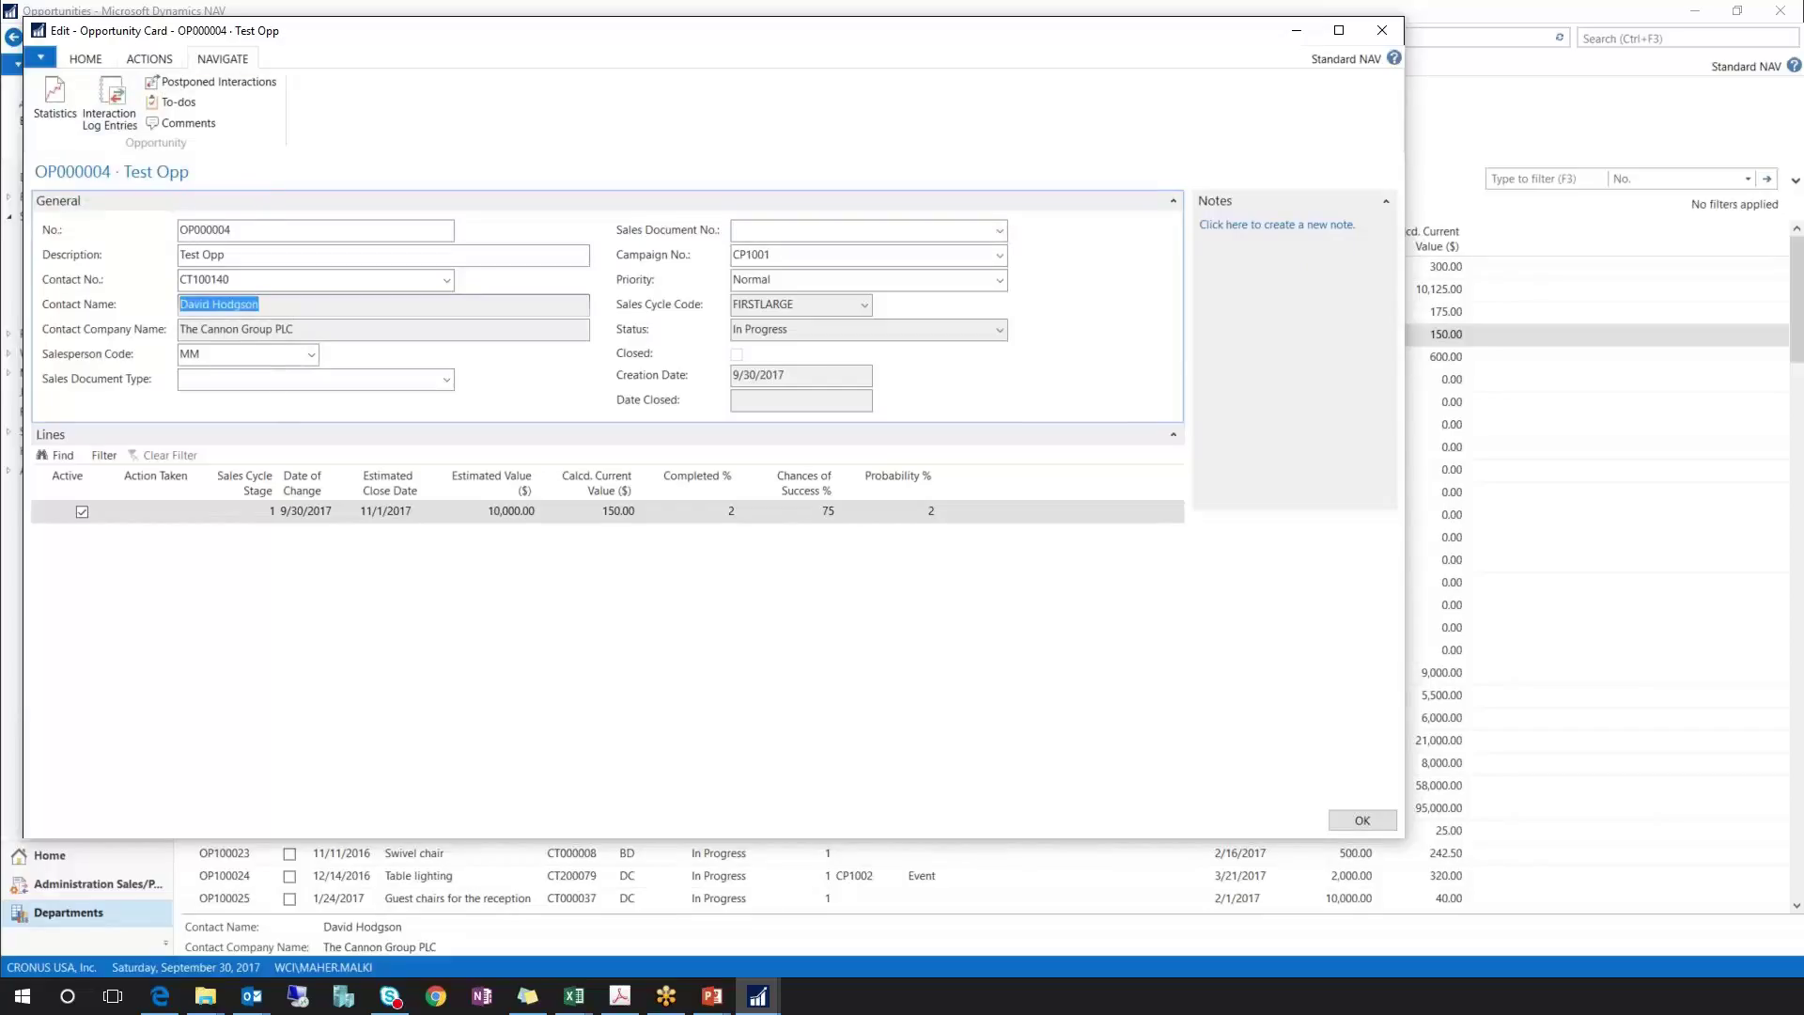
left_click(141, 60)
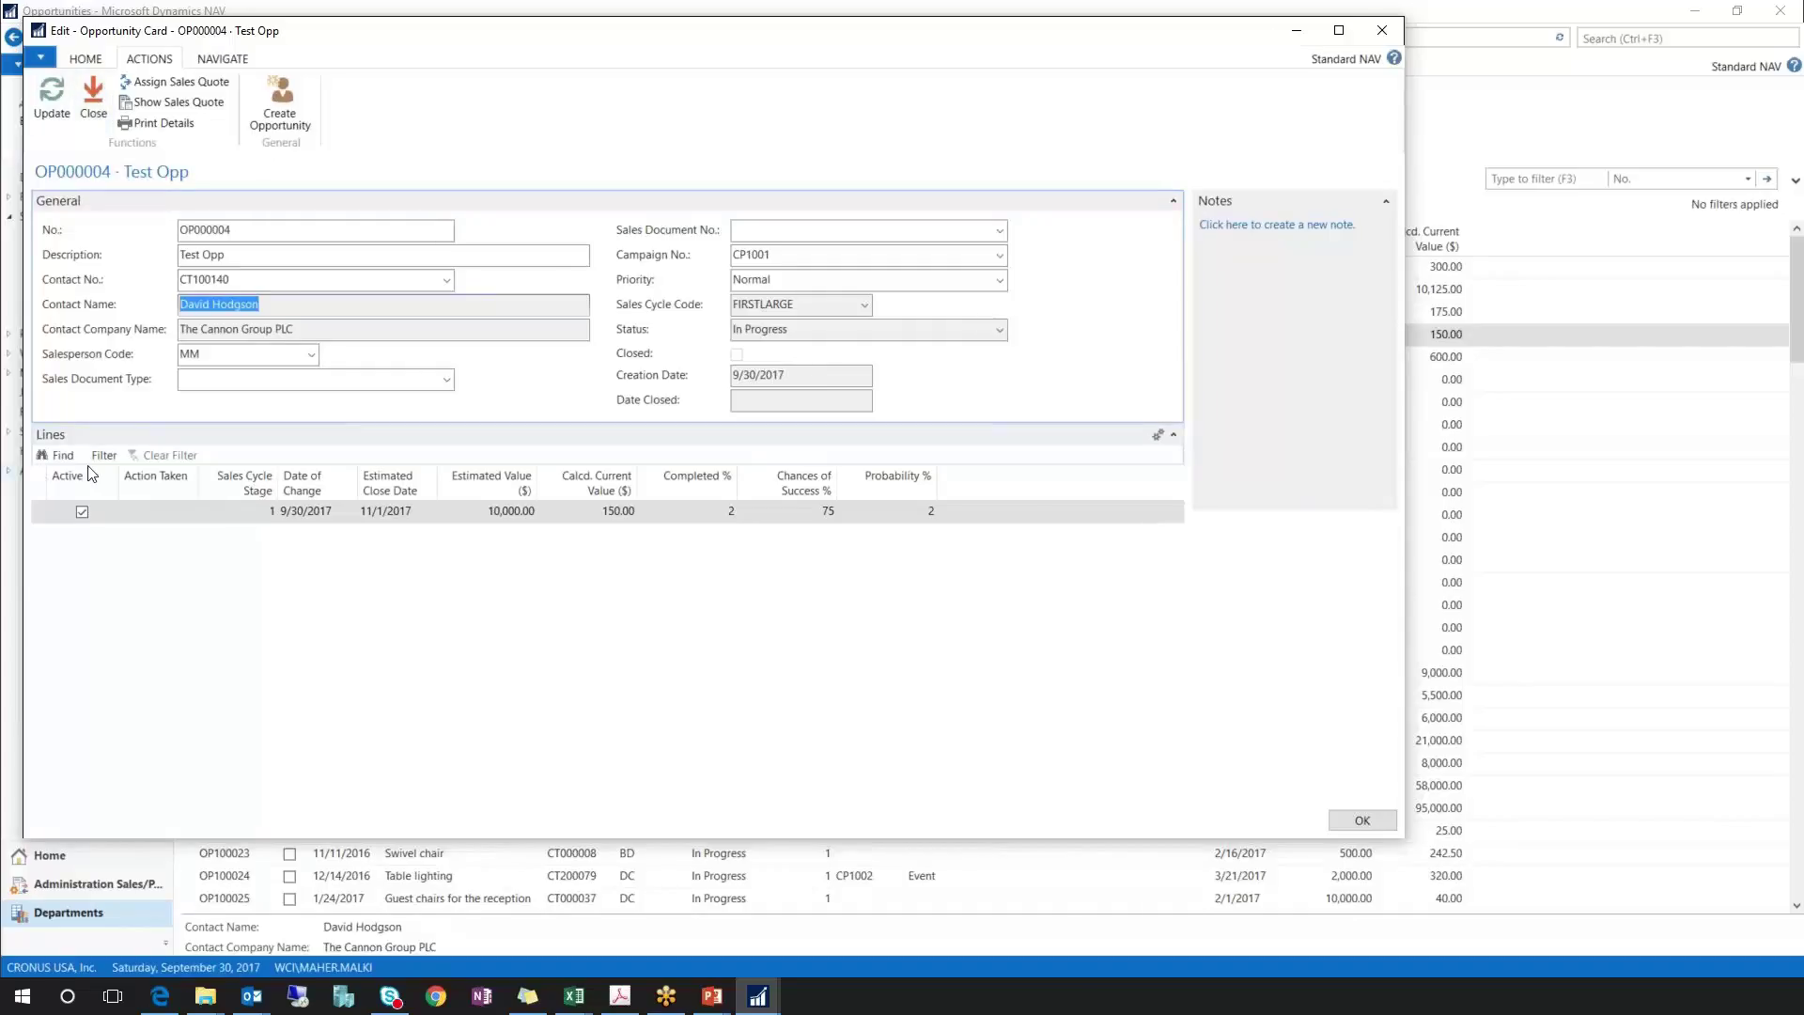
- Step through the first opportunity line's fields and launch the Update Opportunity wizard
left_click(224, 515)
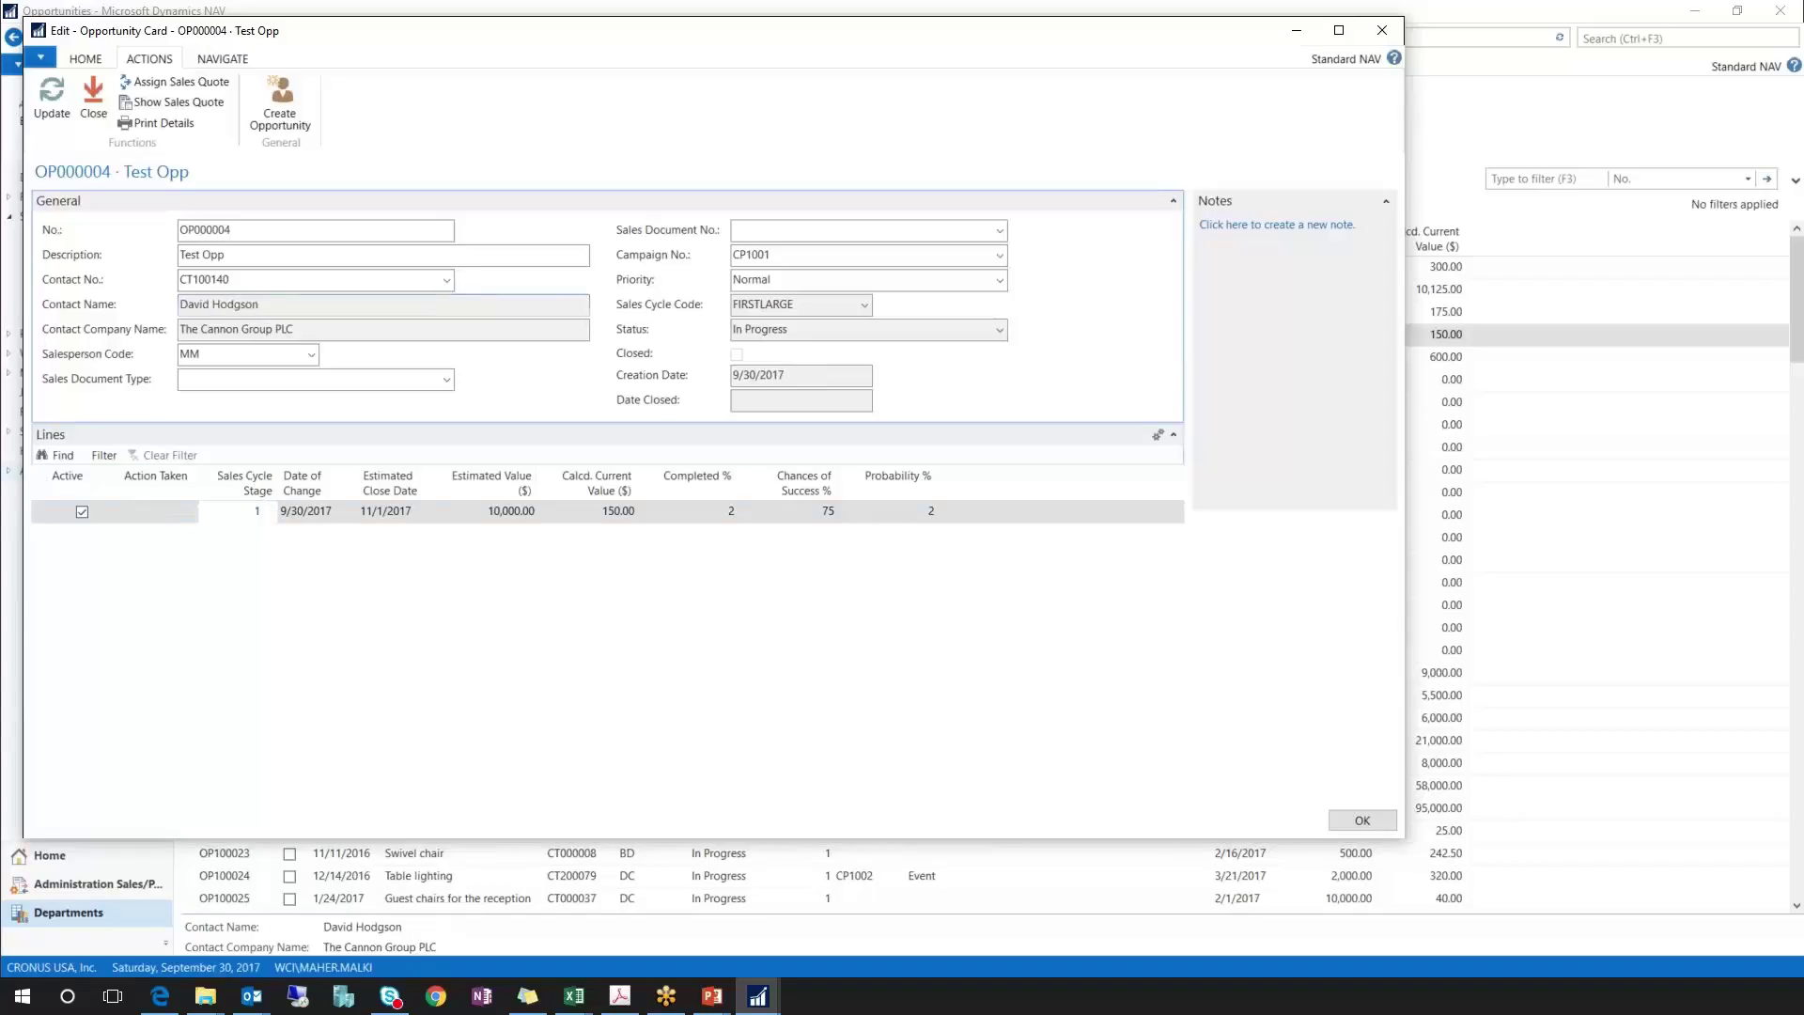
left_click(310, 515)
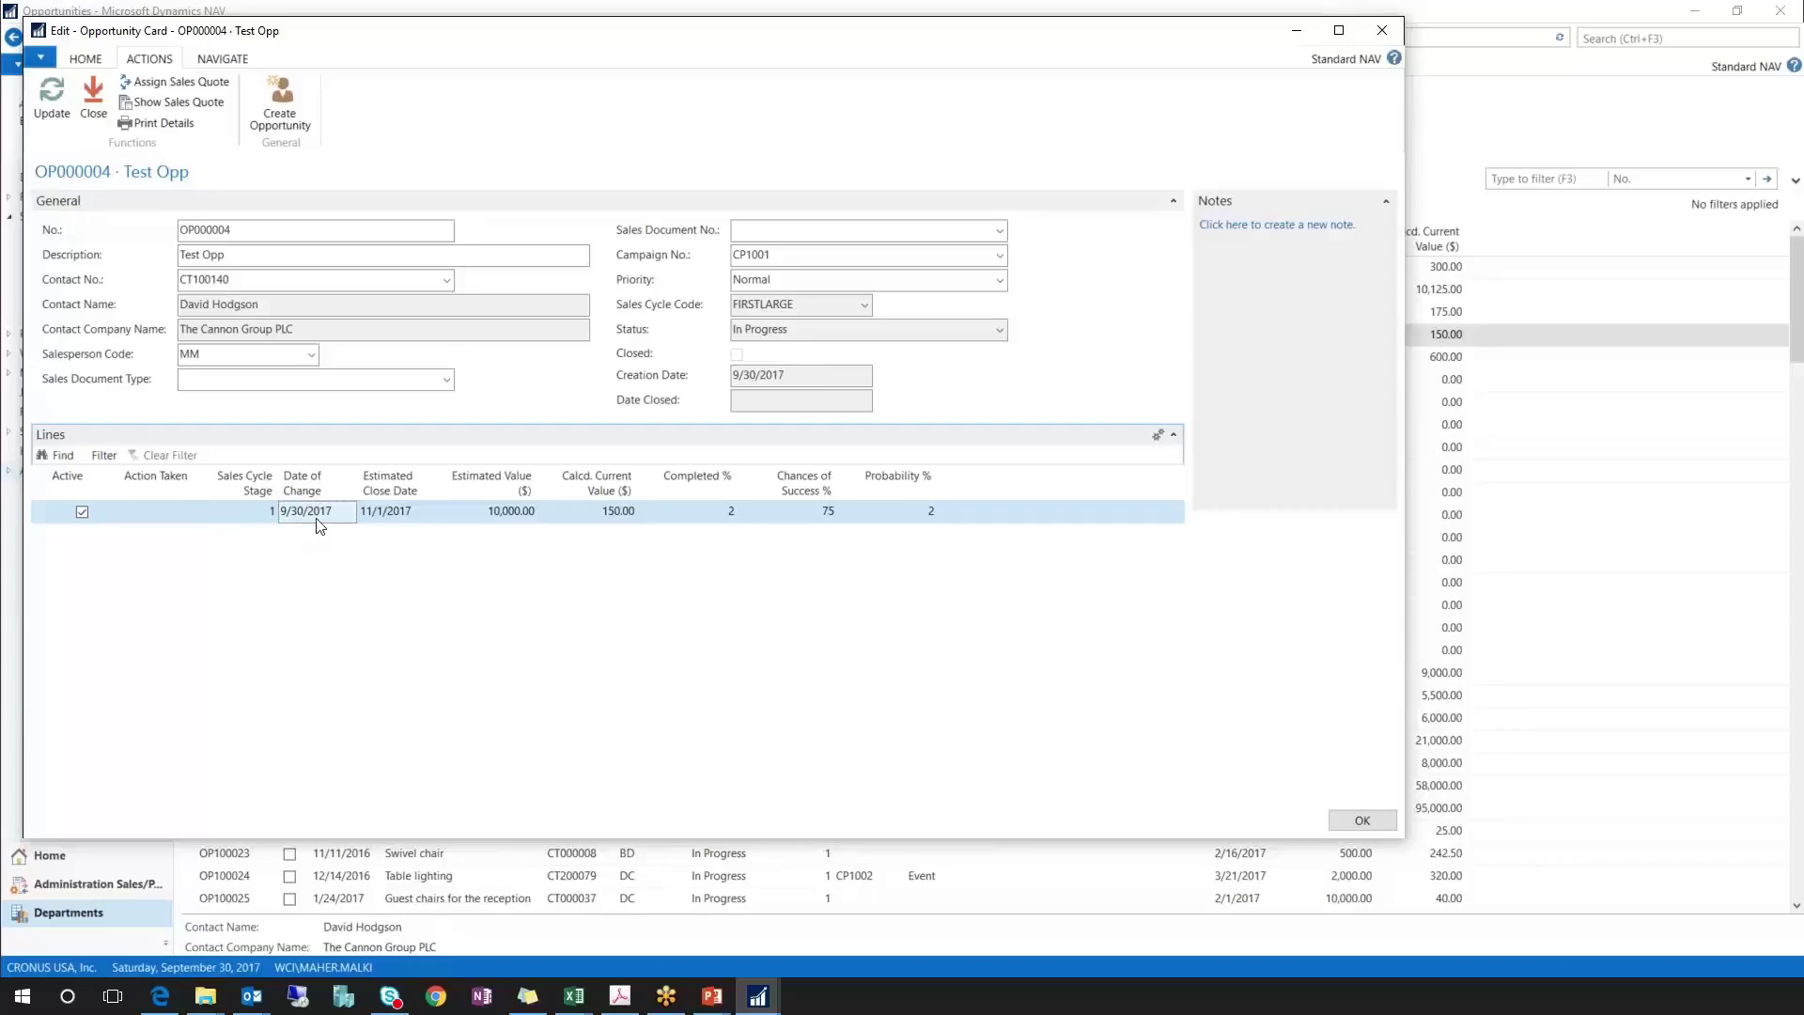
left_click(398, 517)
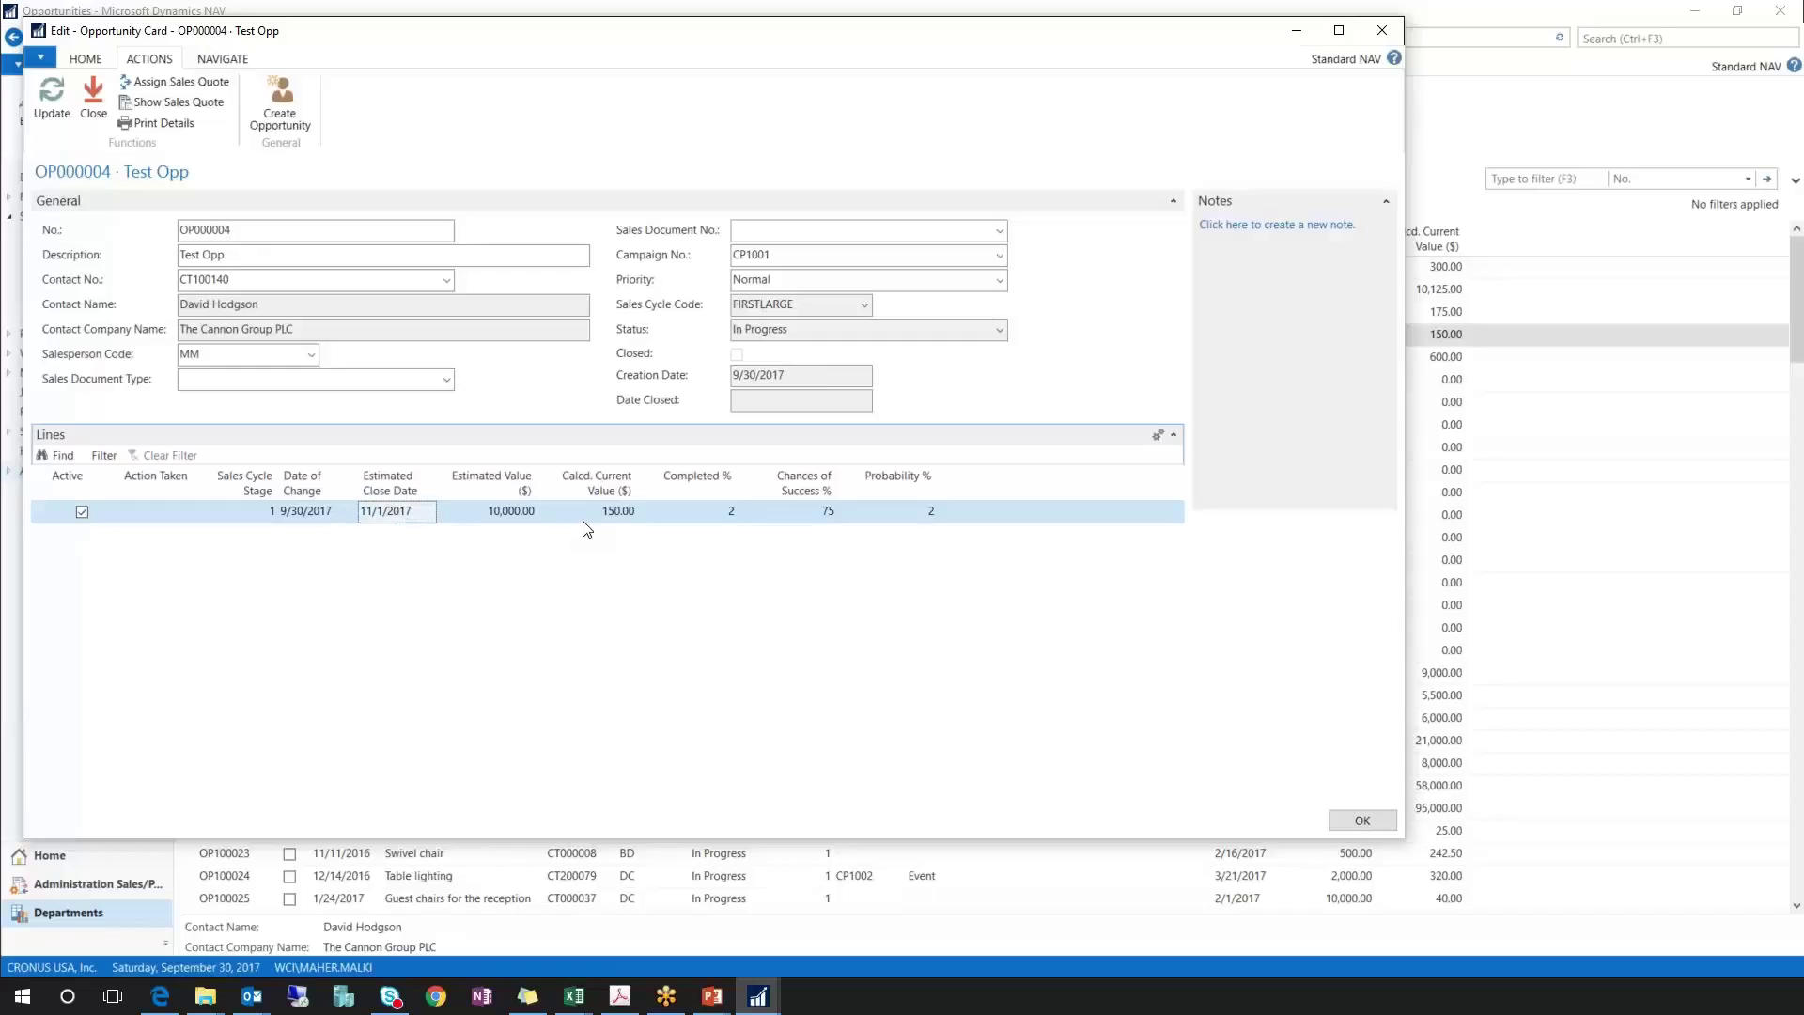
left_click(62, 108)
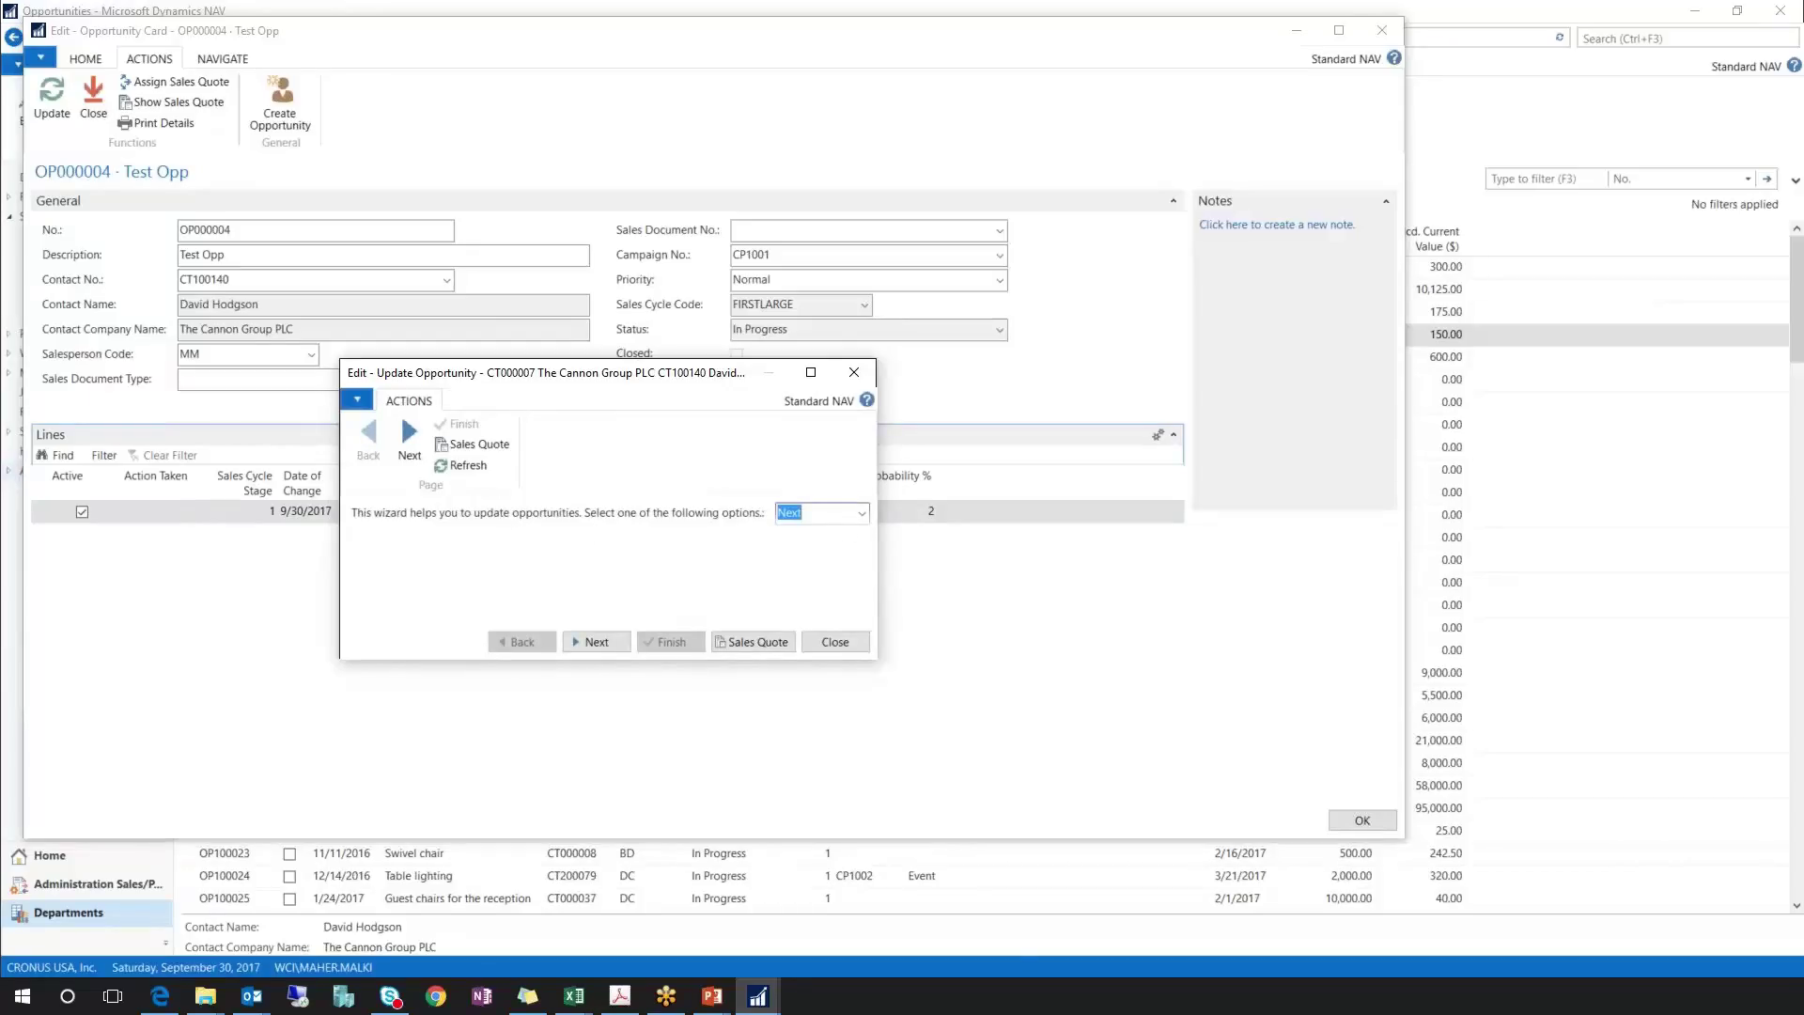
- Keep Next as the update action in the Update Opportunity wizard
left_click(868, 517)
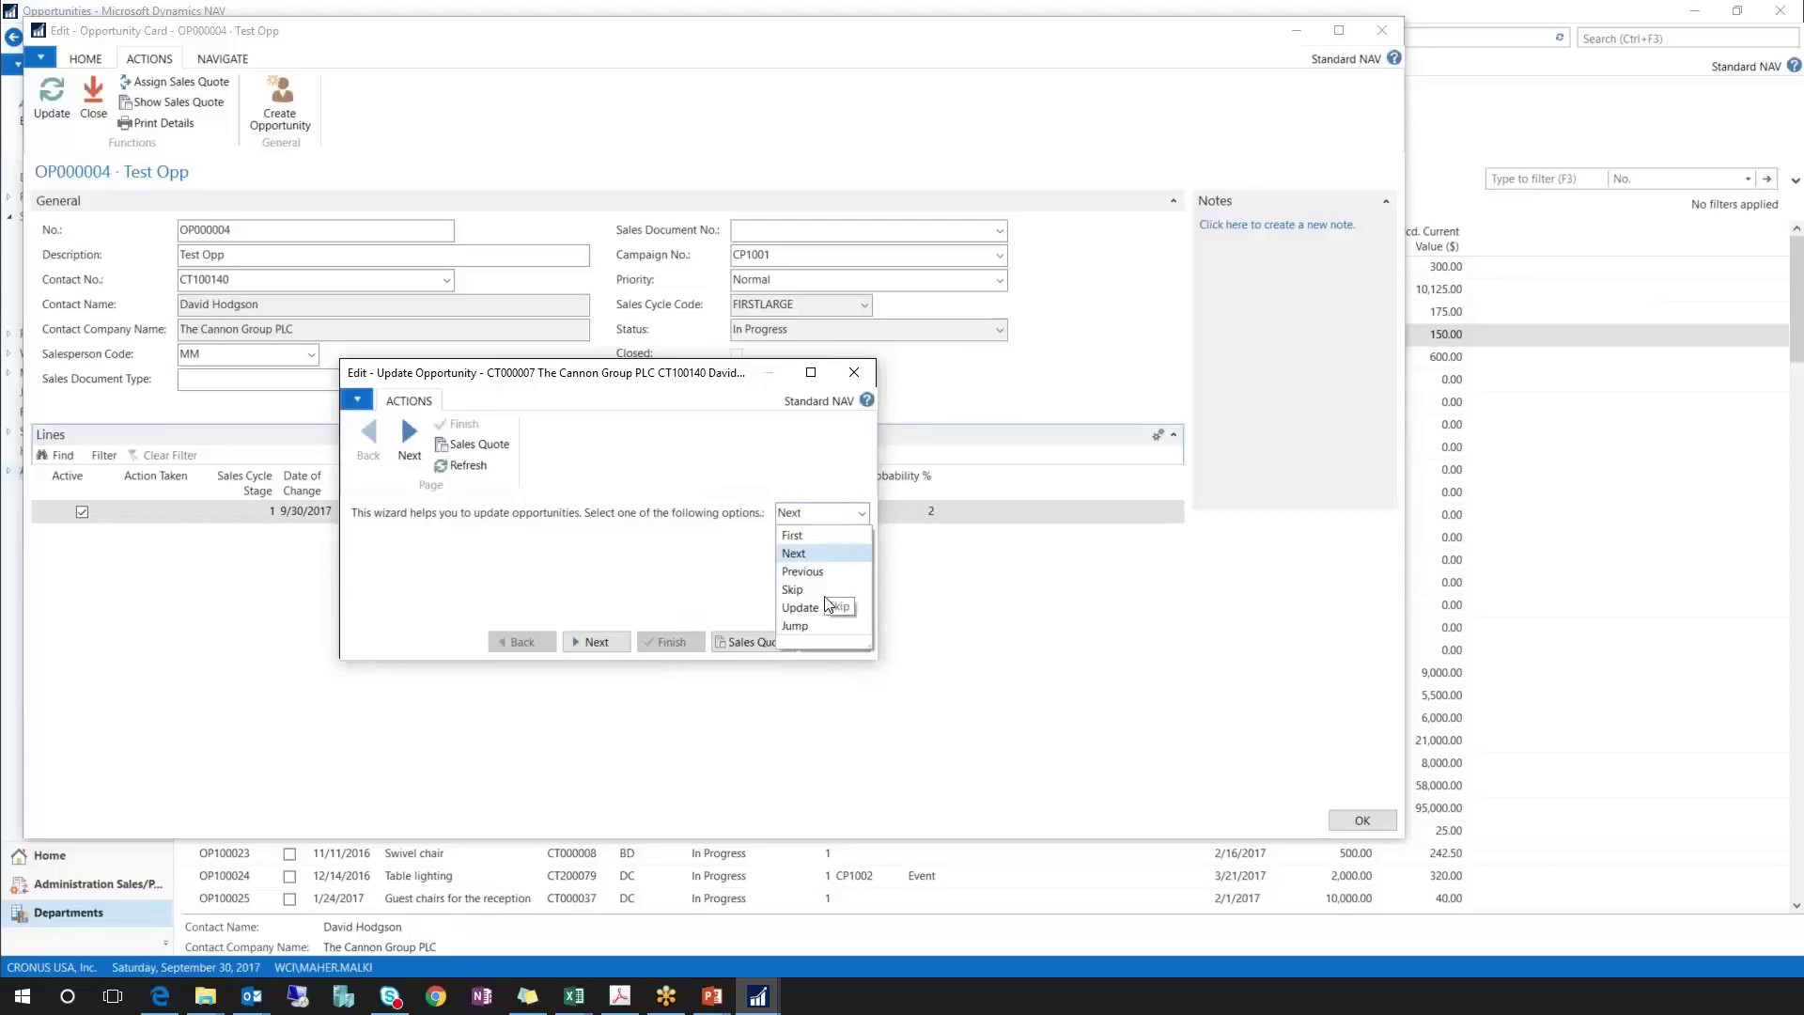
left_click(512, 576)
left_click(596, 644)
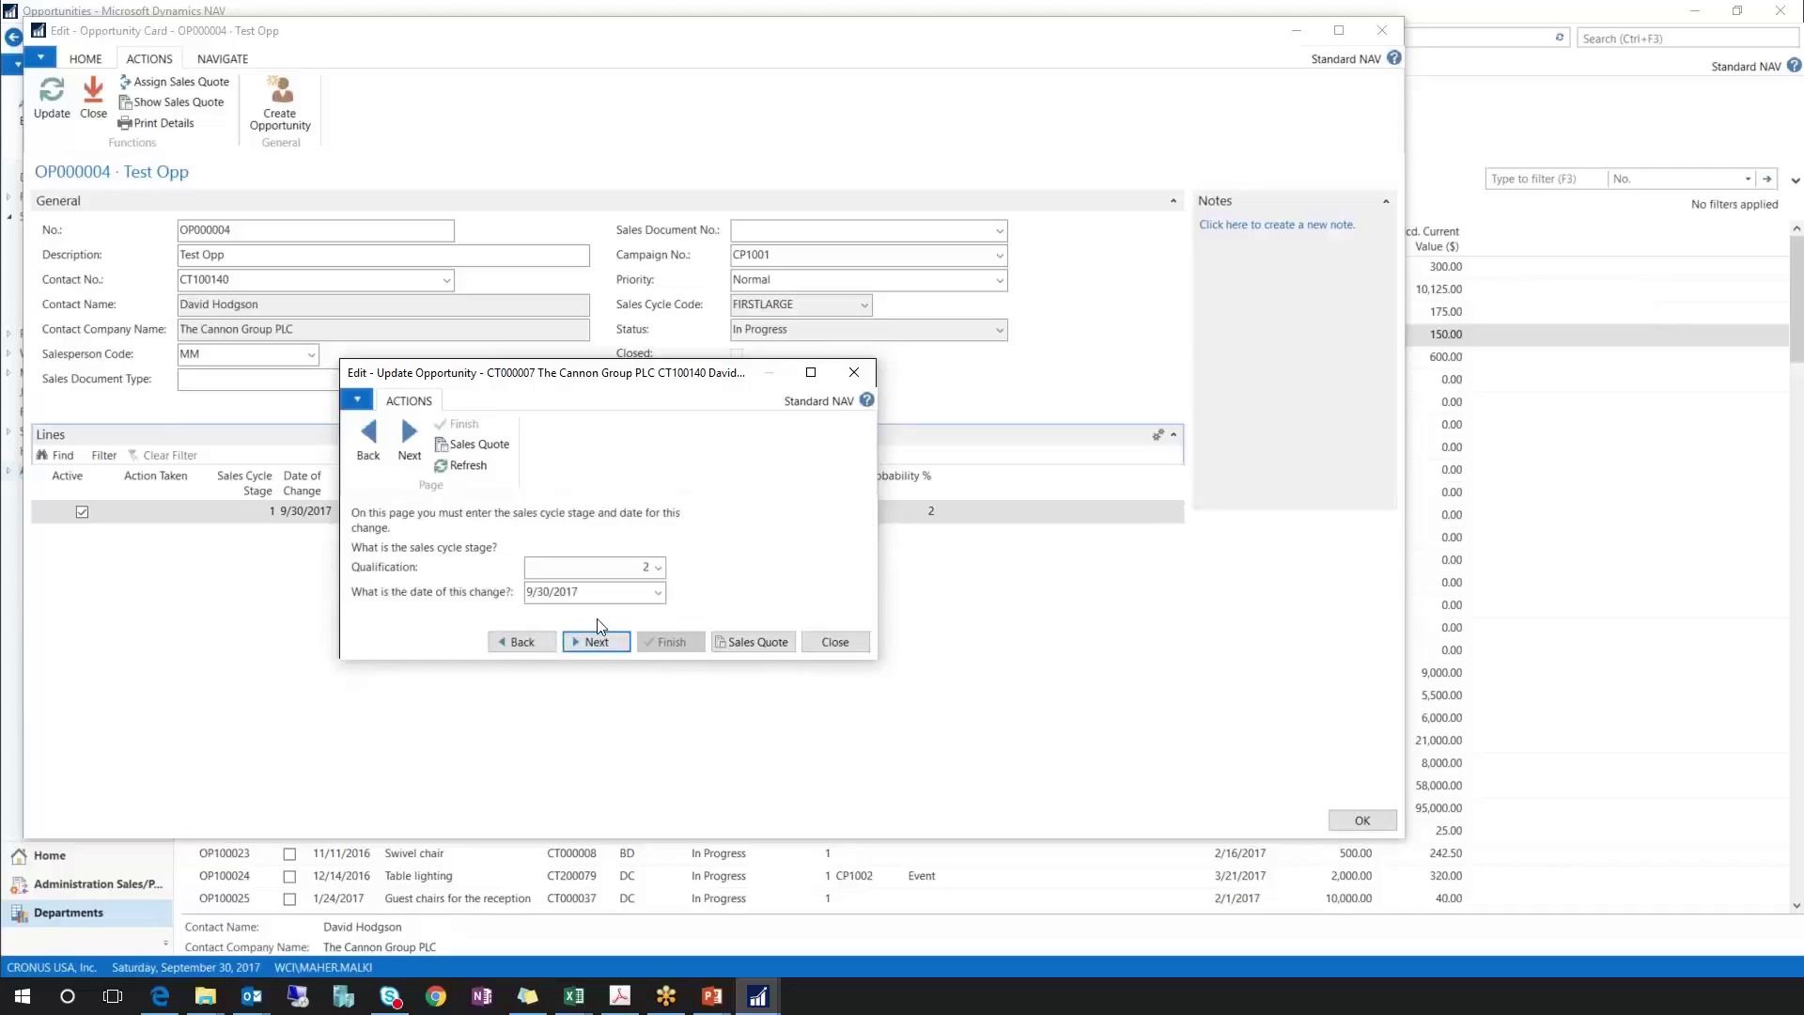
- Date the Qualification stage 2 change 10/2/2017 and continue to estimated values
left_click(621, 568)
left_click(620, 594)
left_click(622, 595)
left_click(658, 593)
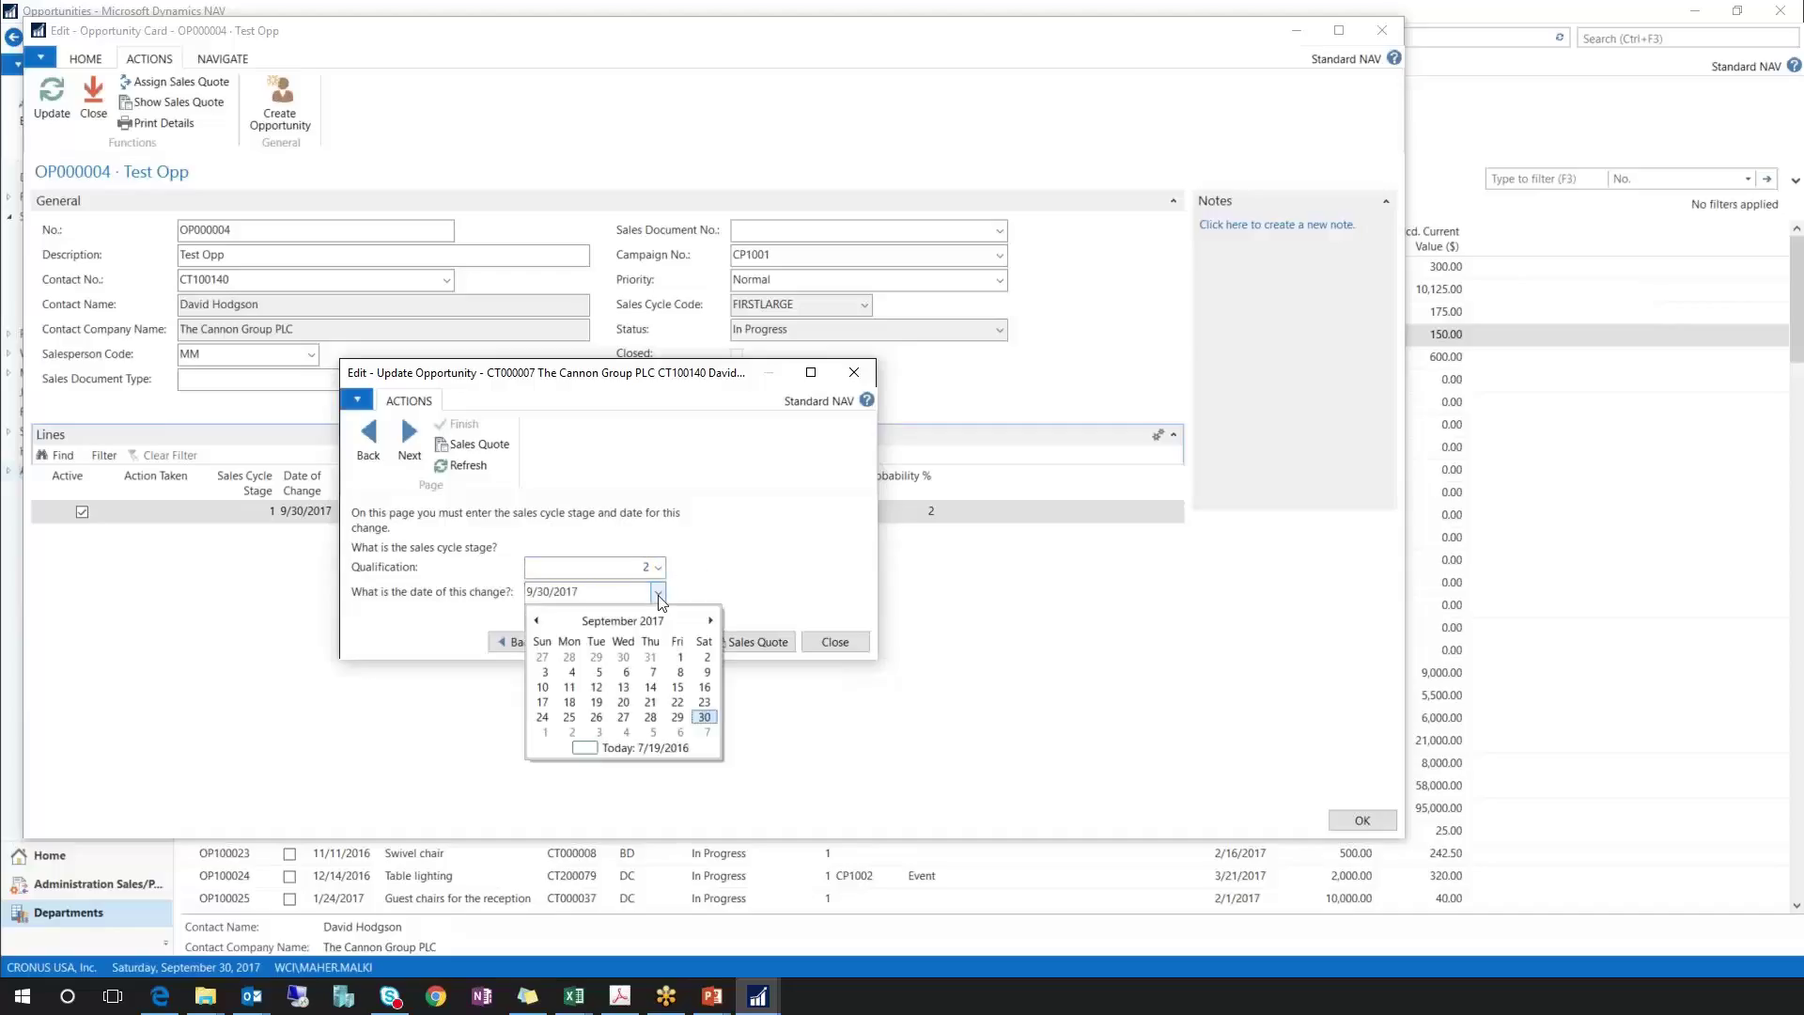
left_click(579, 731)
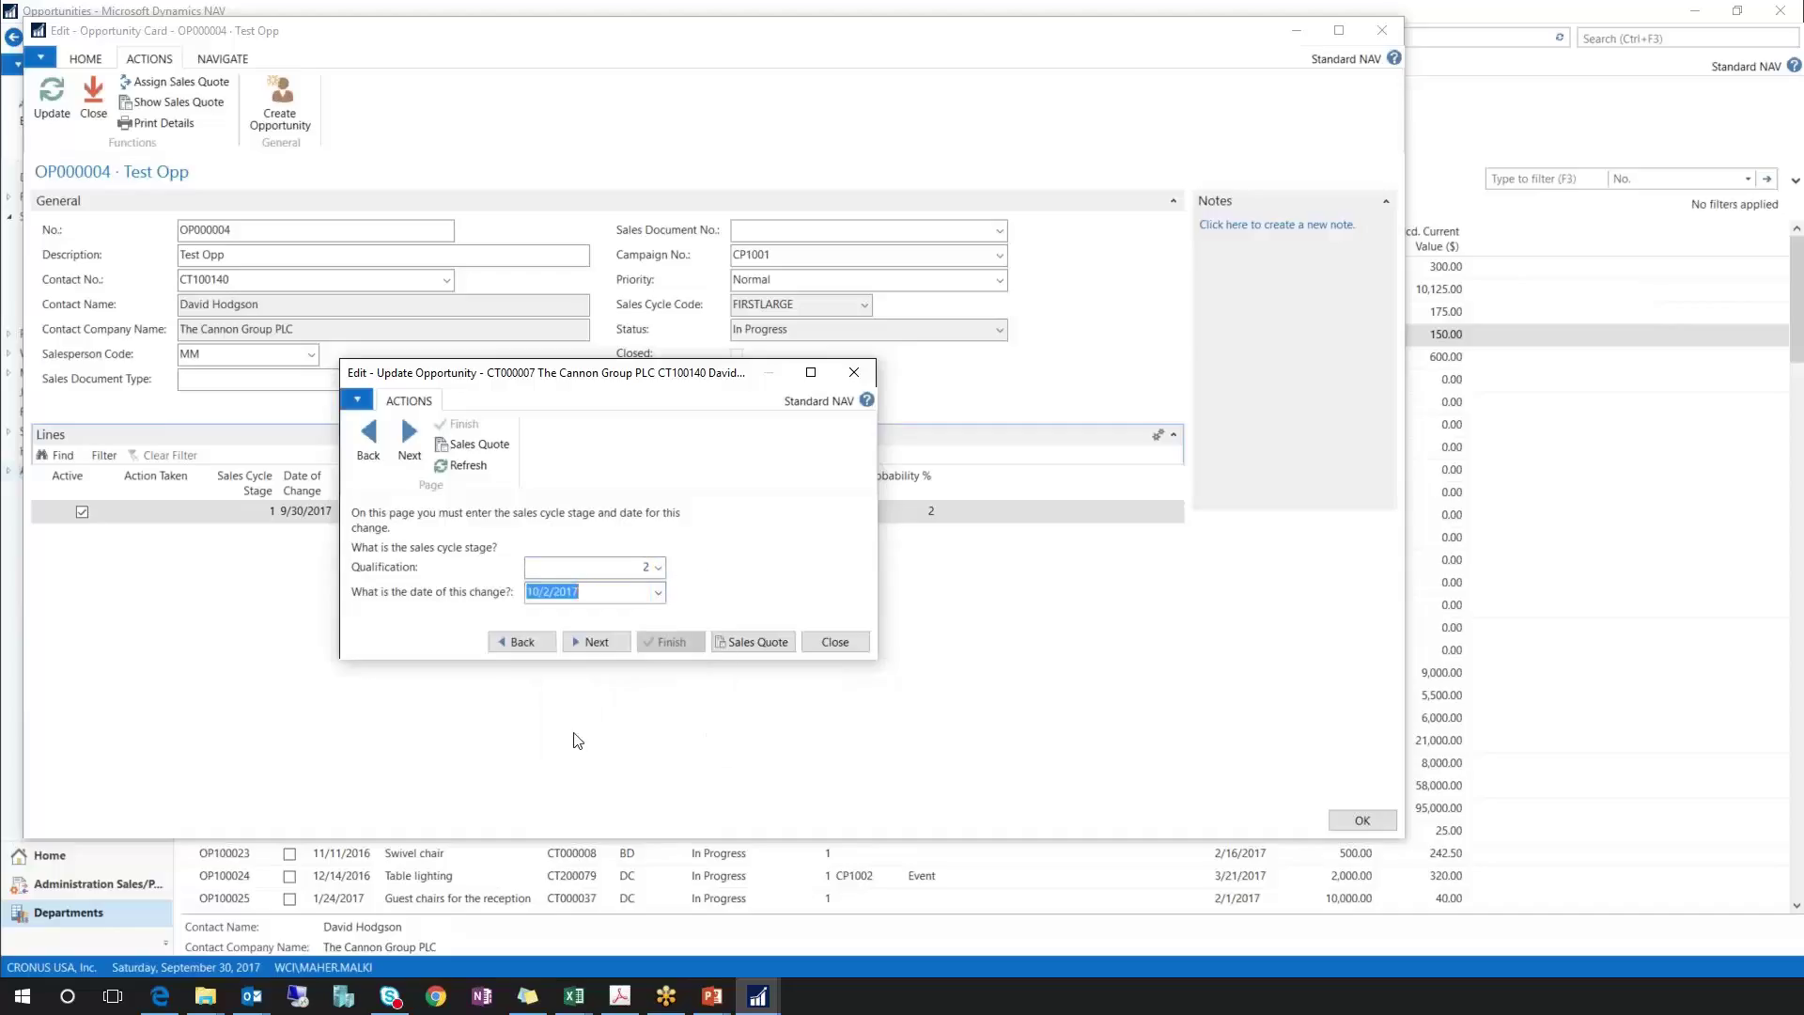
left_click(598, 646)
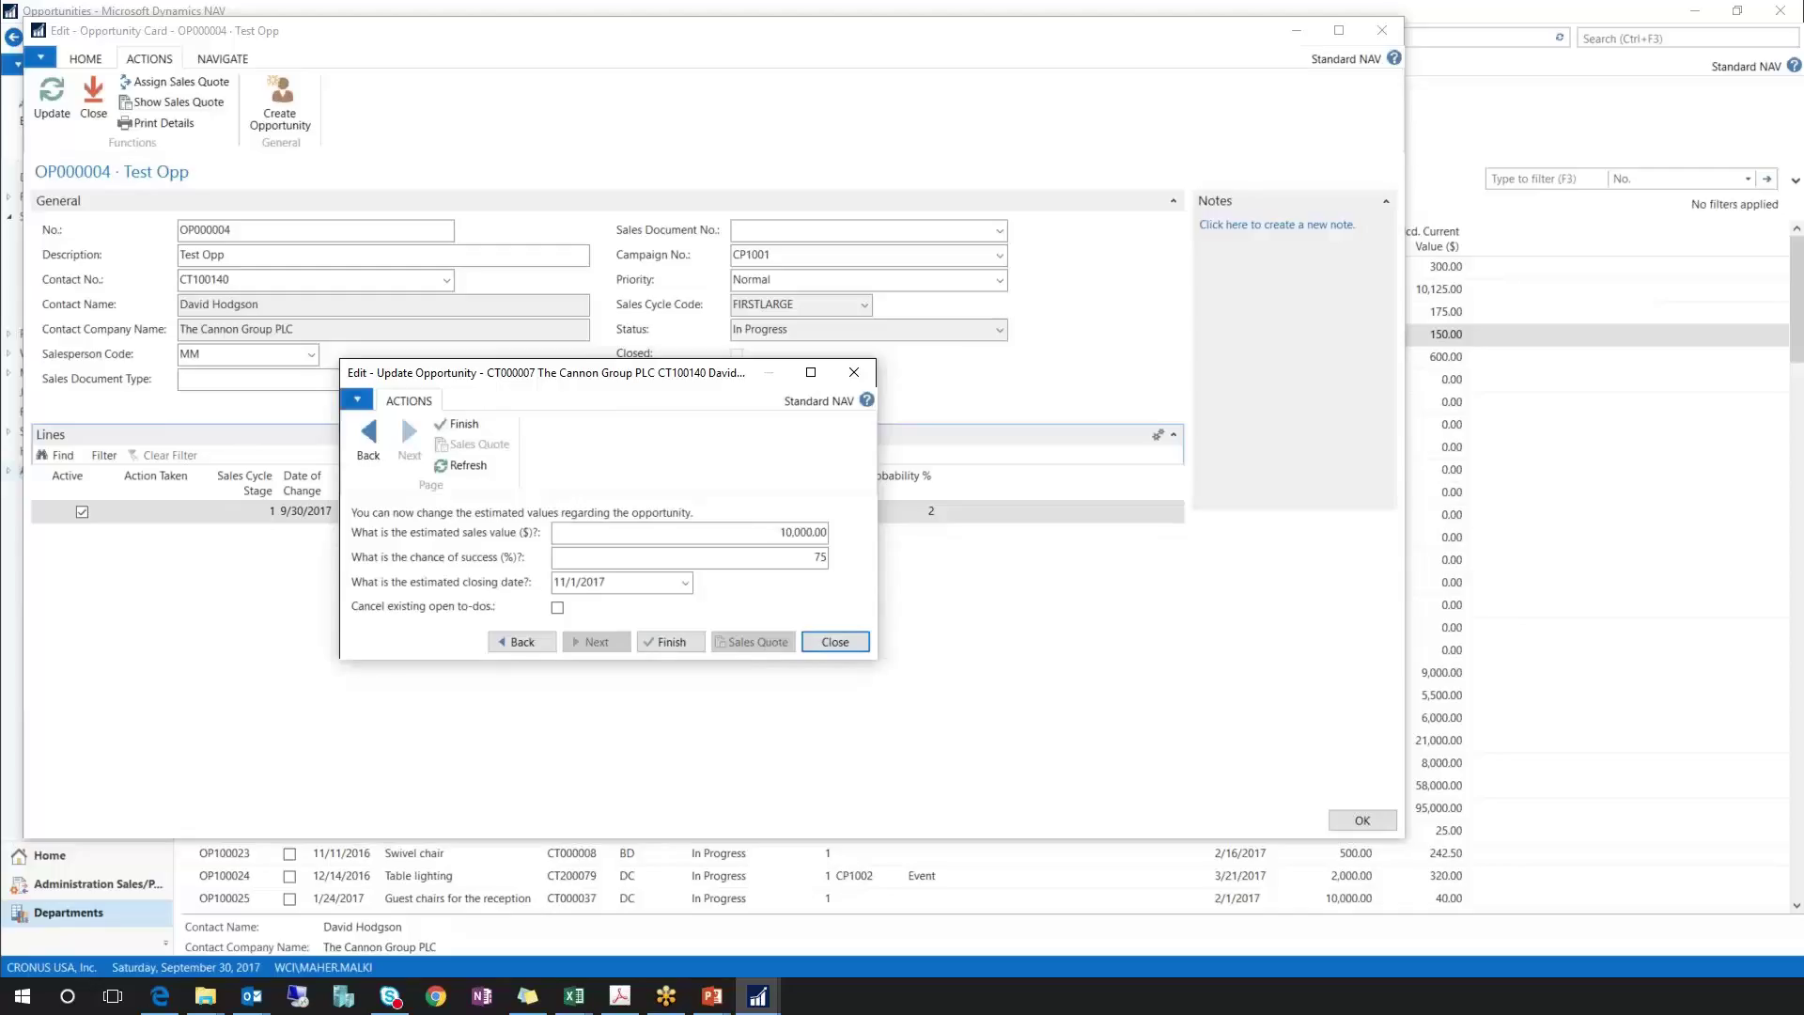
- Raise the chance of success from 75 to 80% and finish the update
left_click(728, 533)
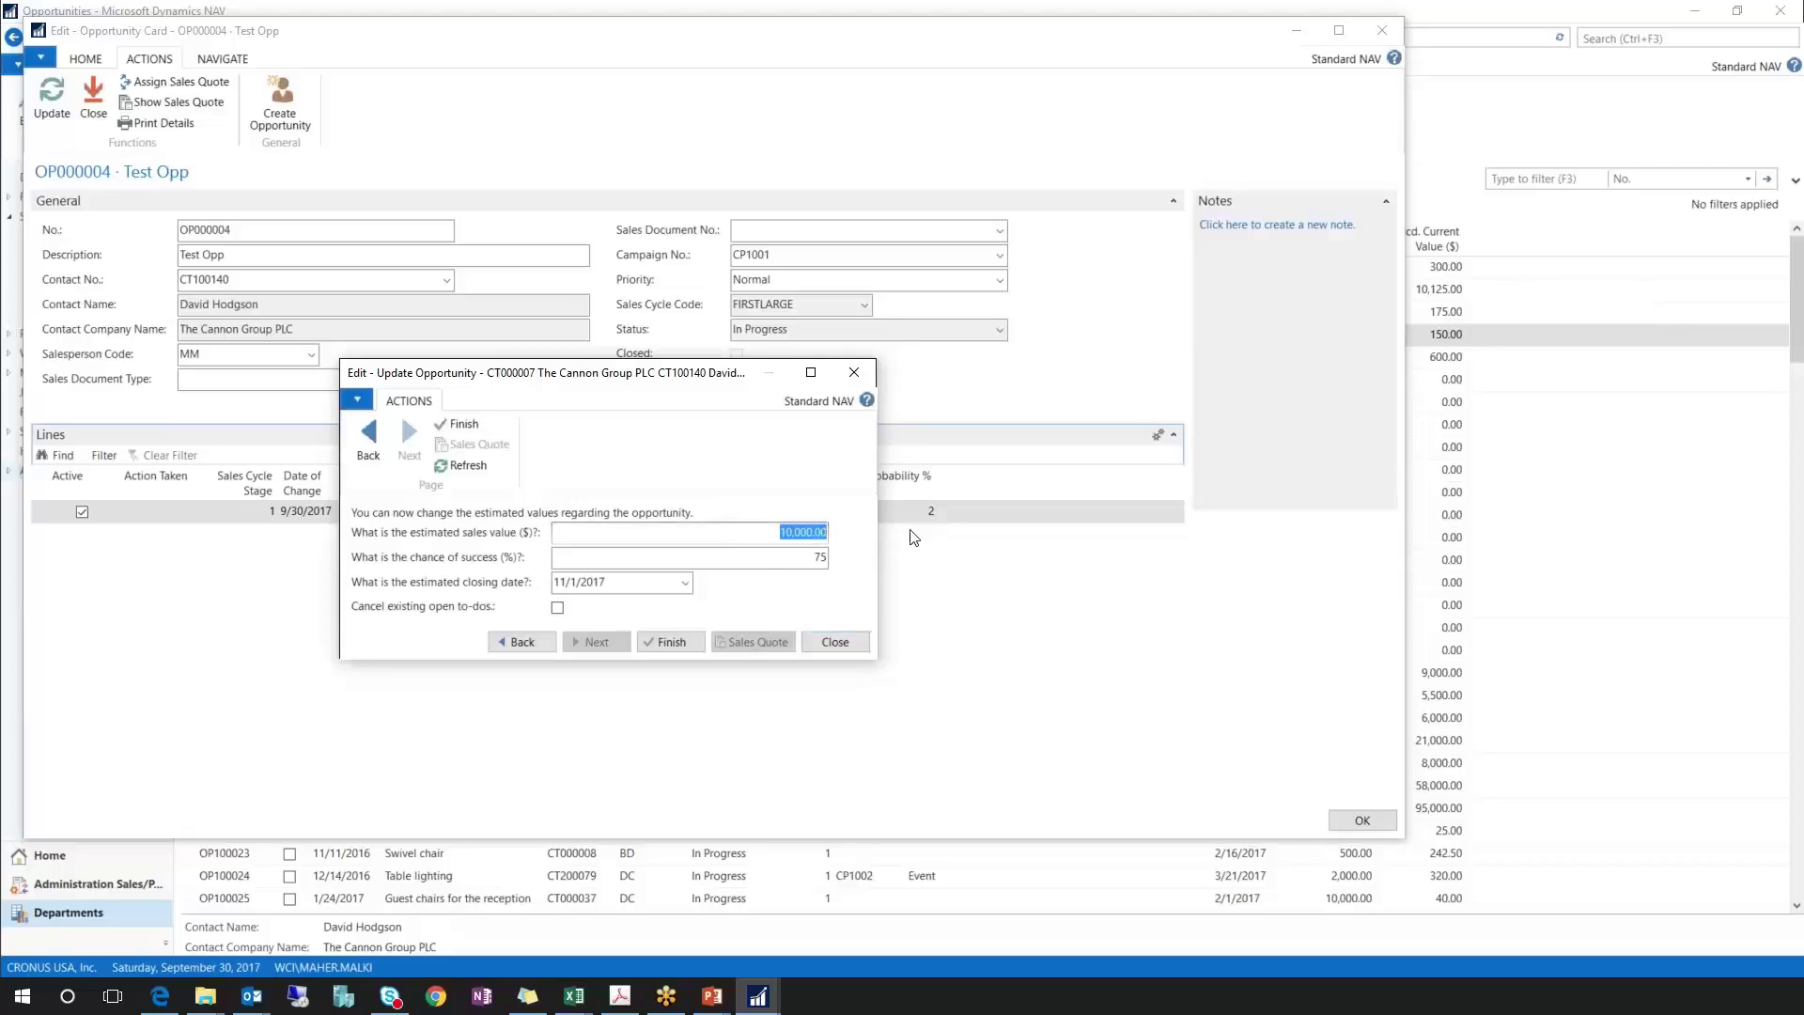
left_click(805, 557)
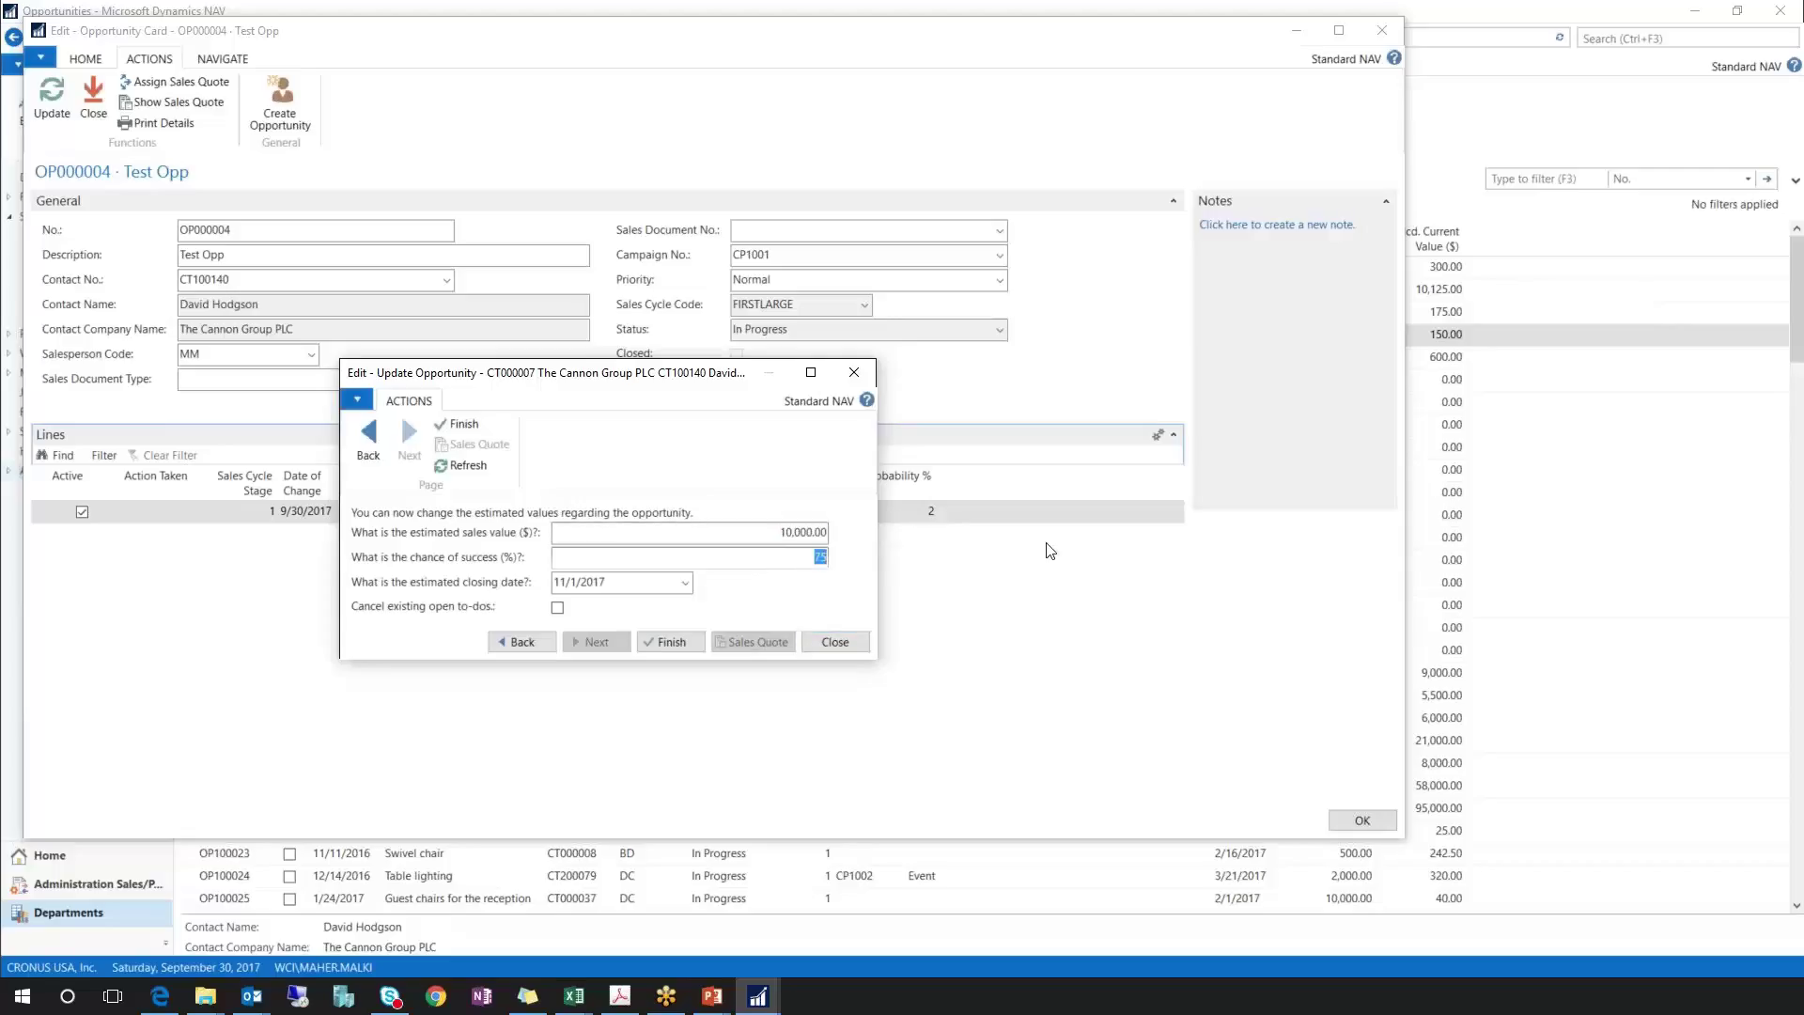
type("80")
left_click(641, 583)
left_click(667, 642)
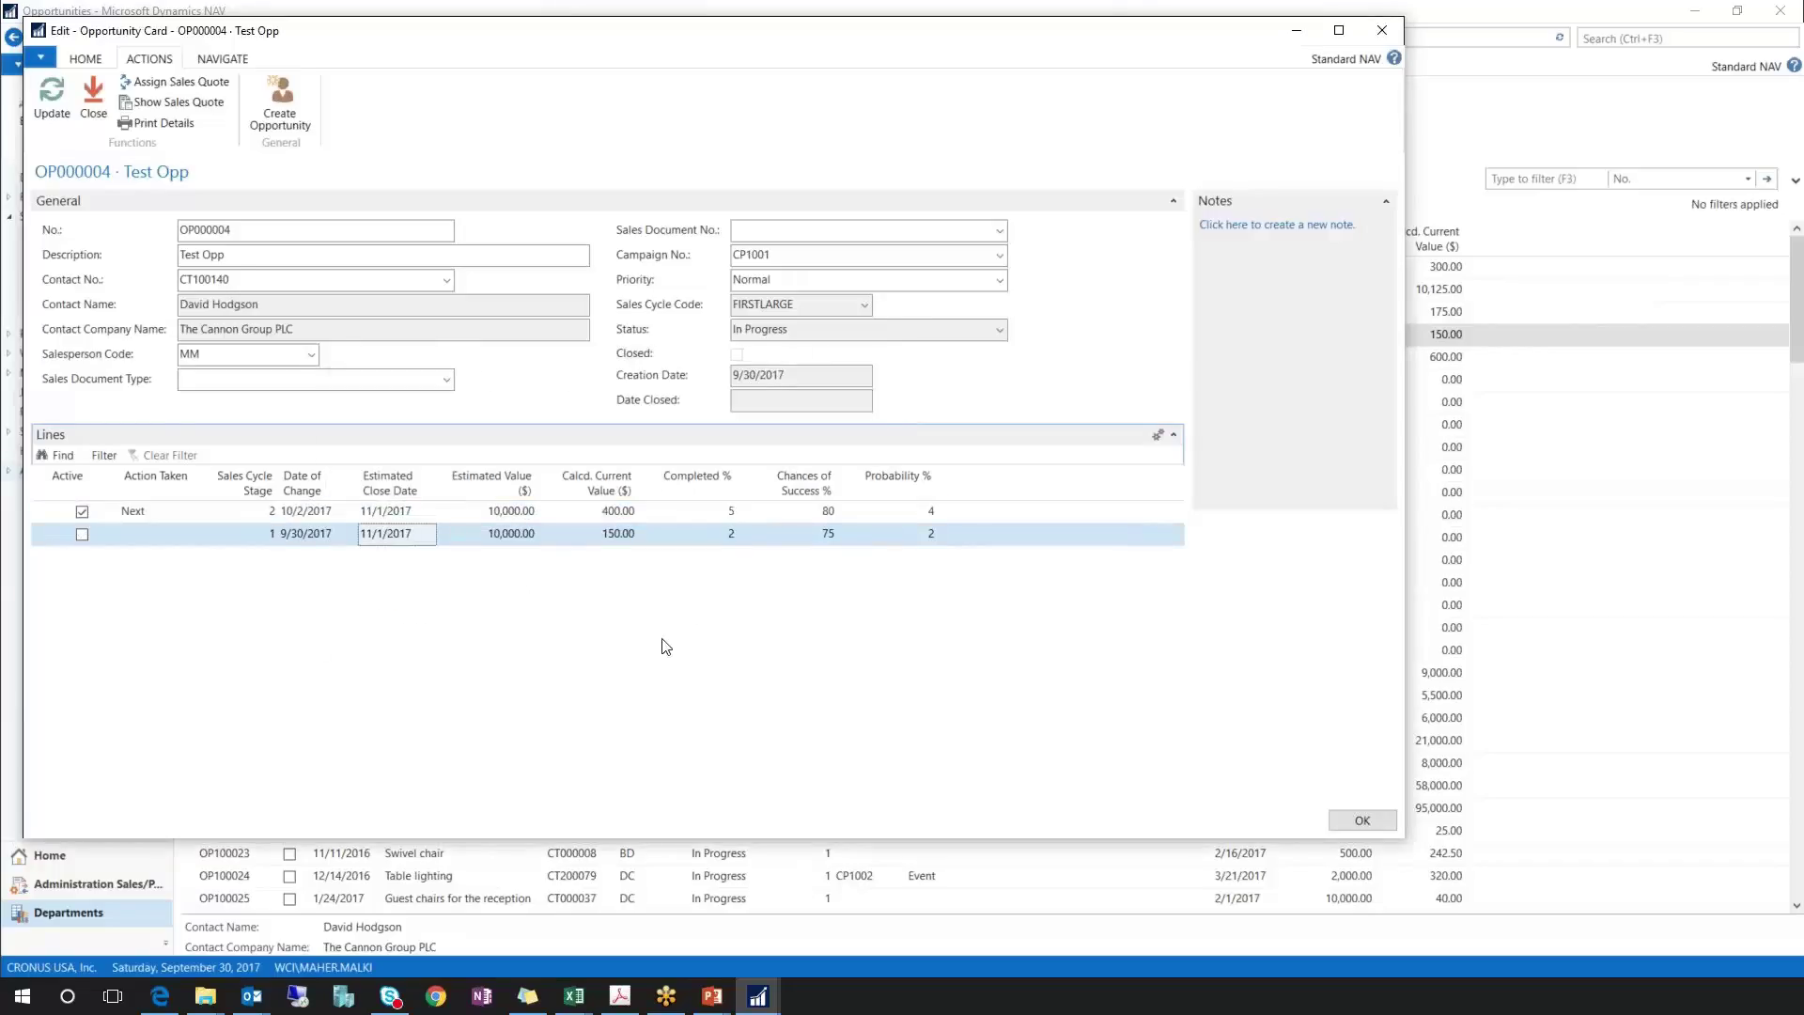
left_click(550, 511)
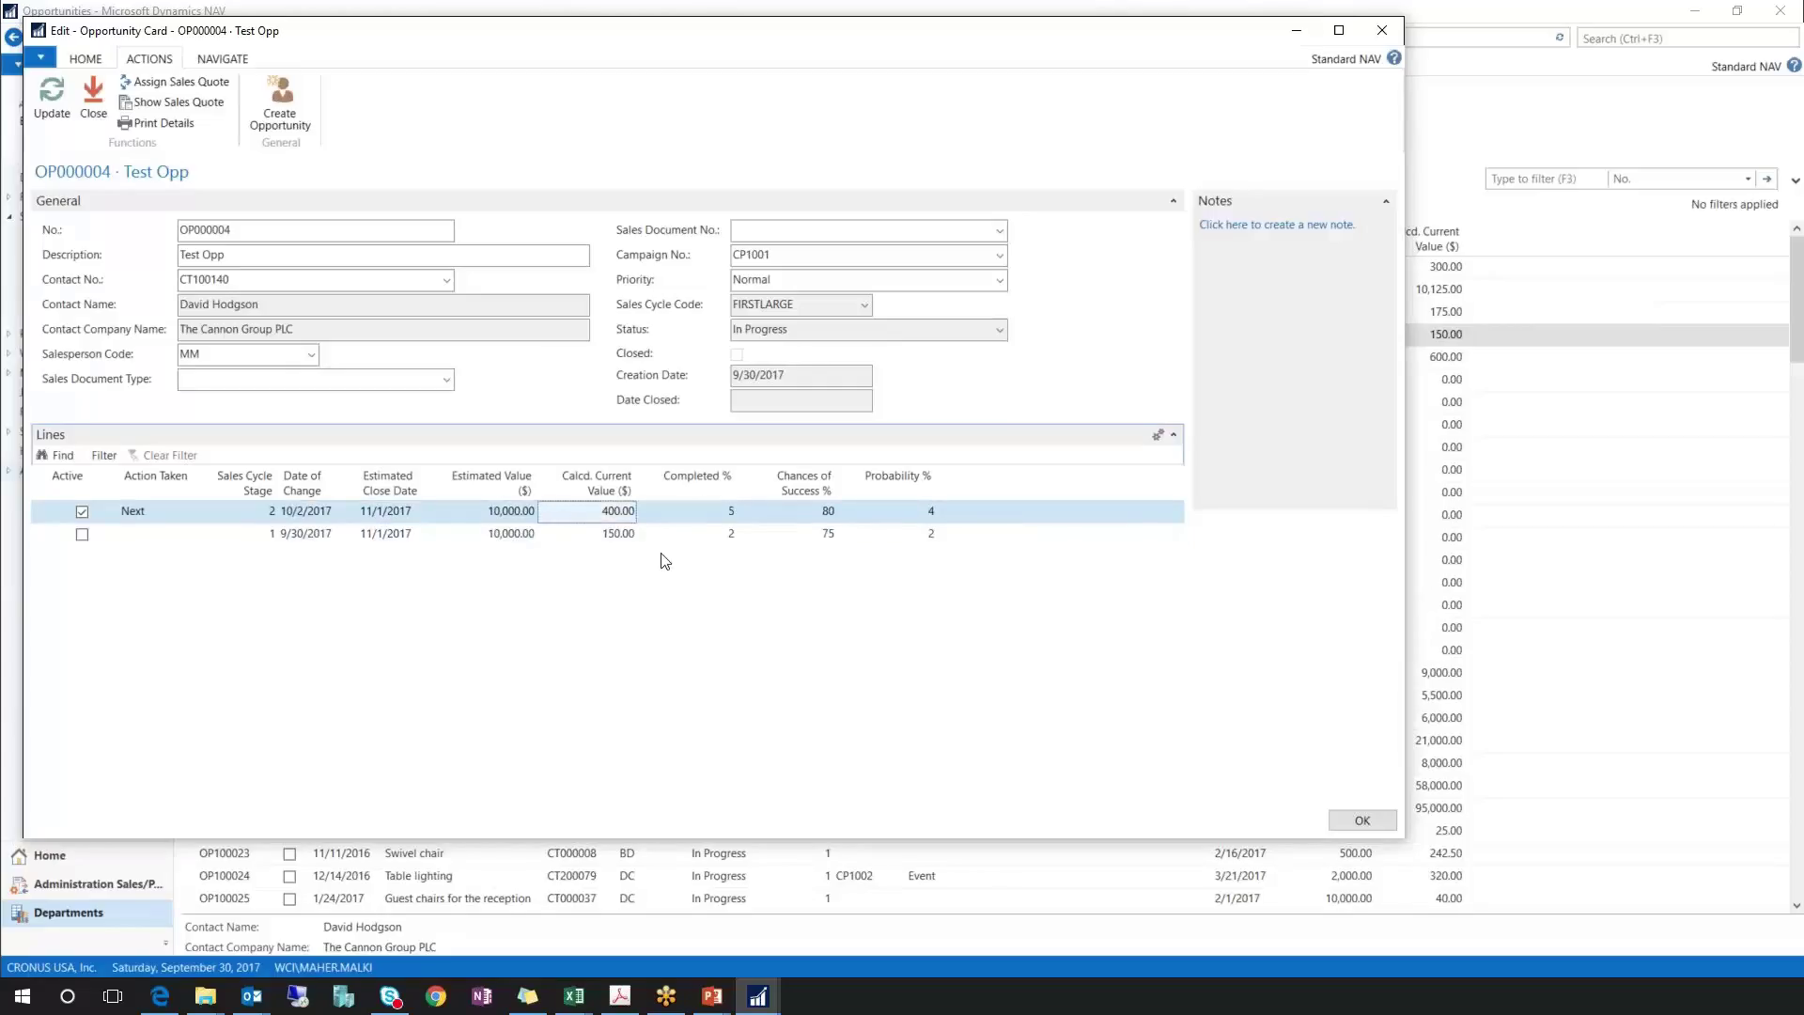
- Start the Close Opportunity wizard with Won as the outcome and continue
left_click(93, 111)
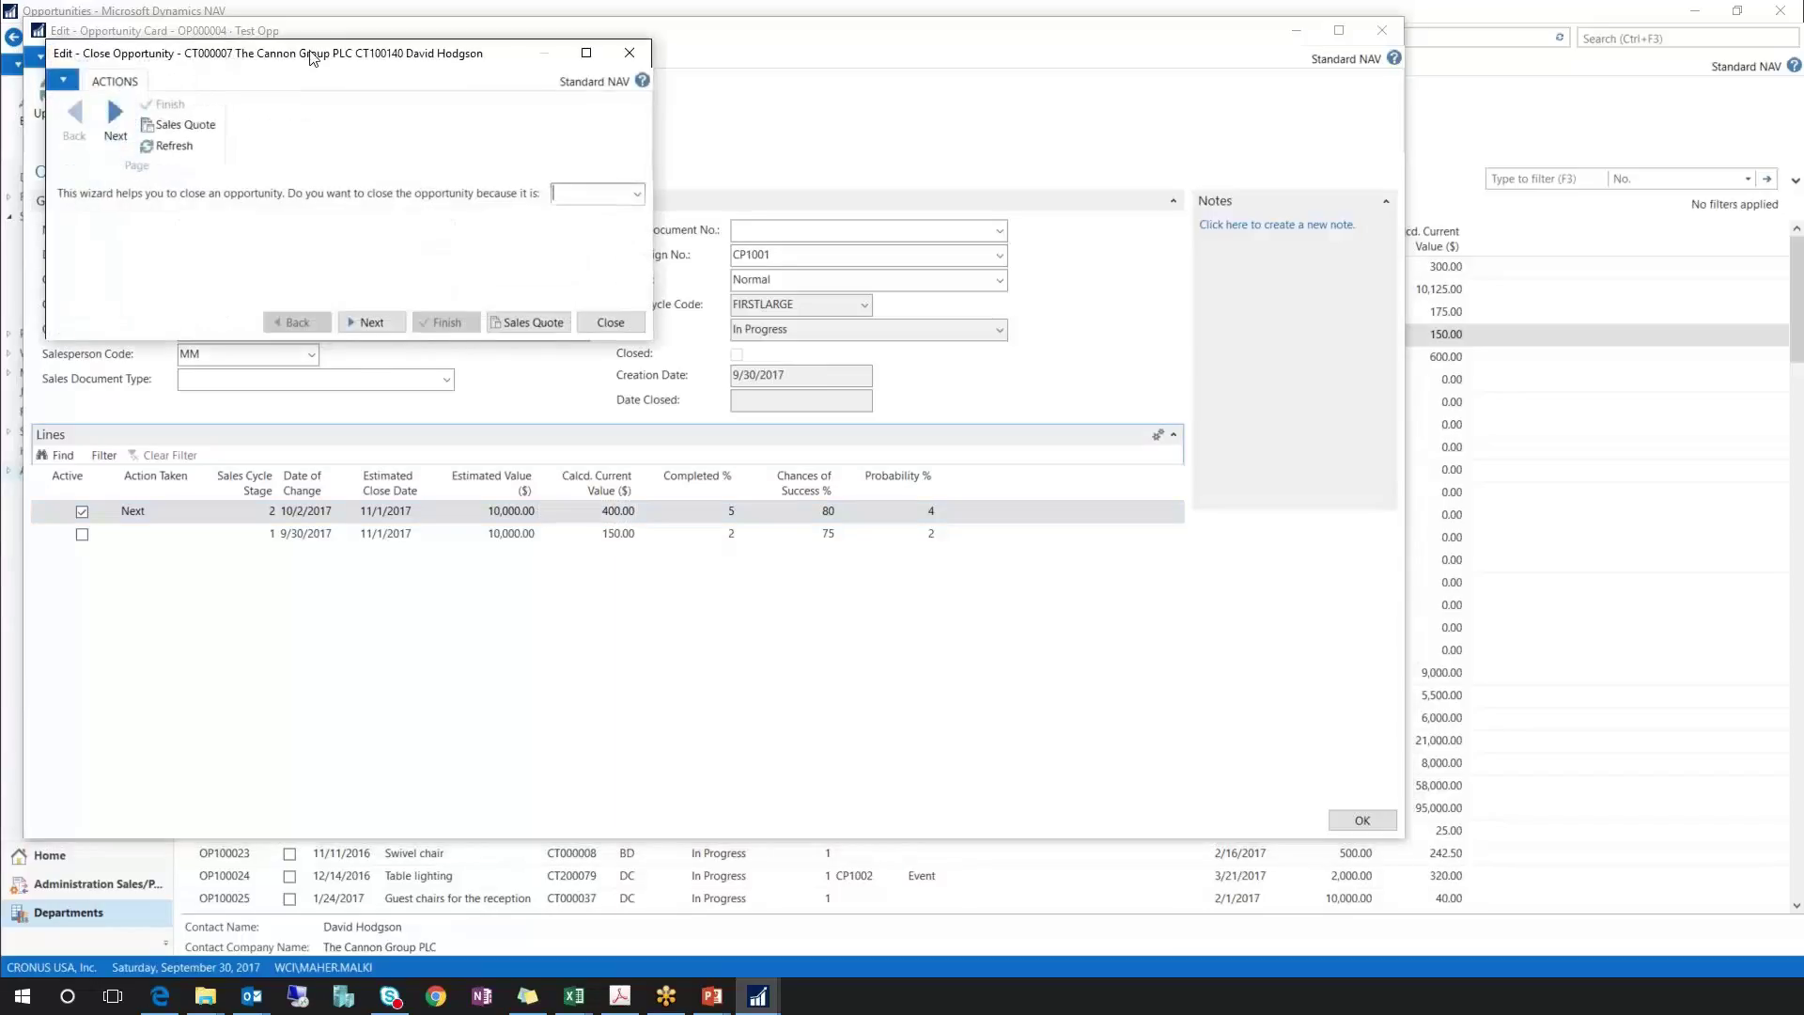
left_click_drag(312, 58, 416, 355)
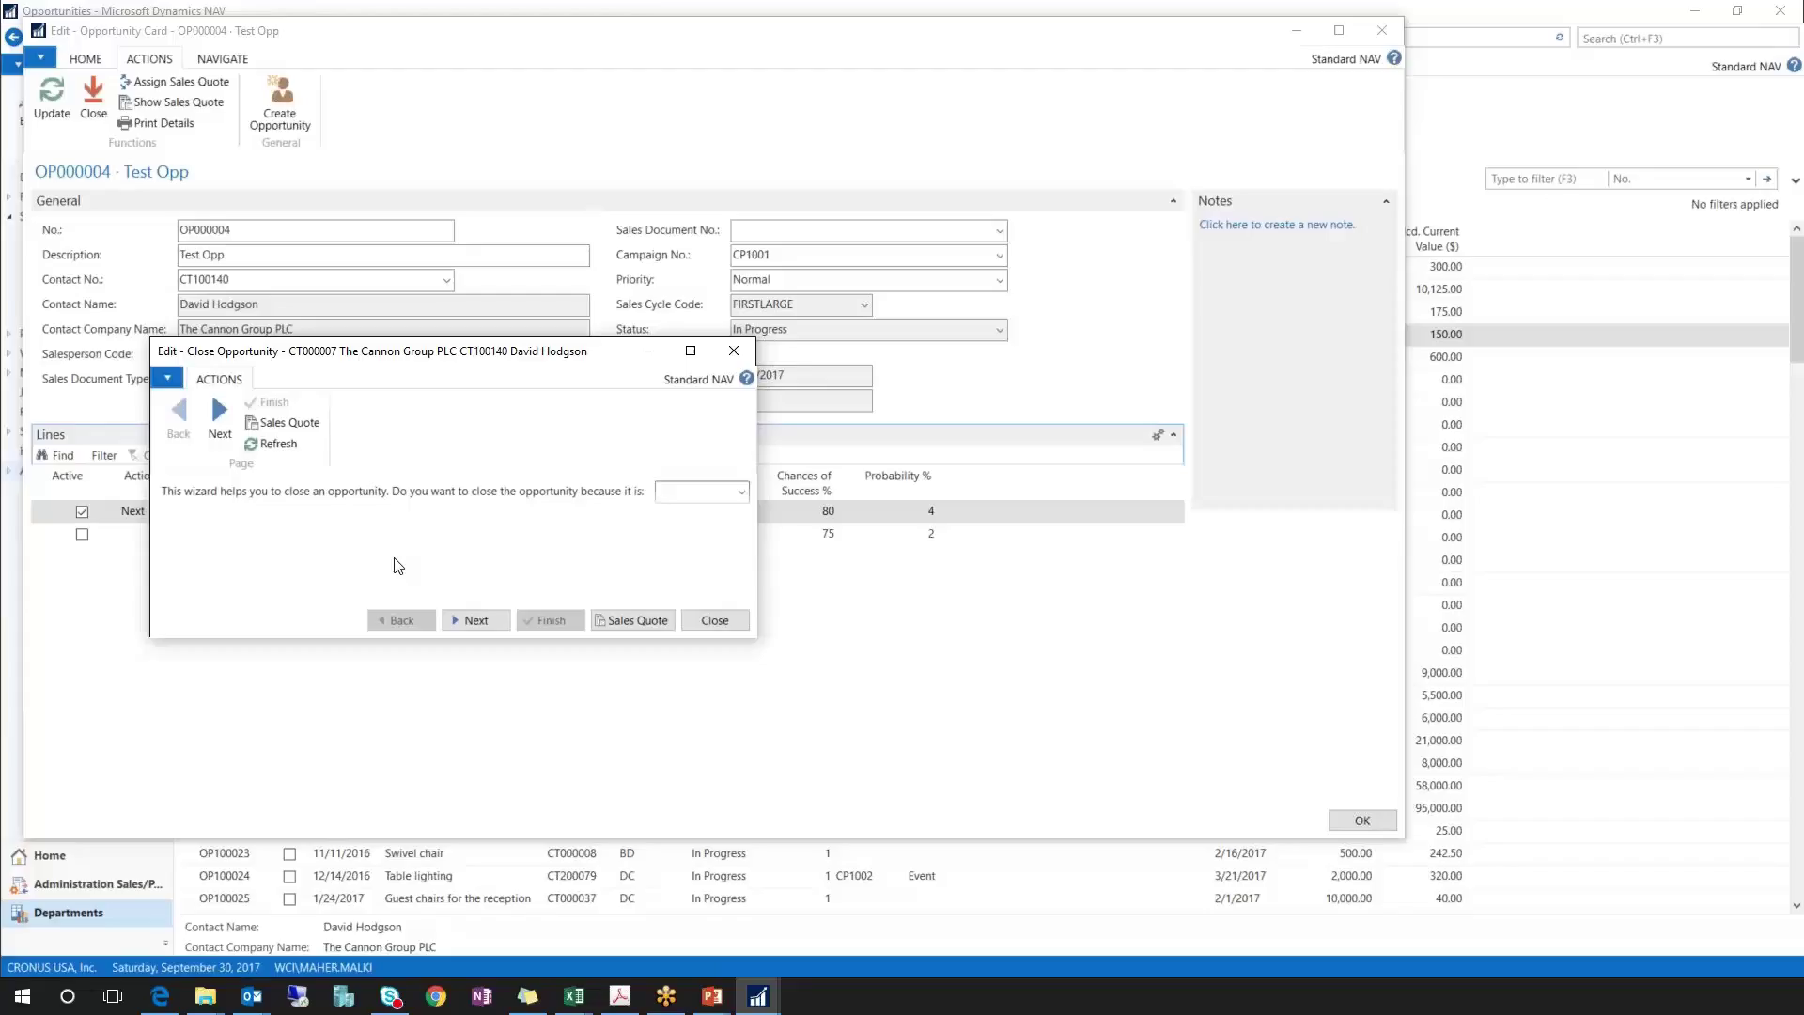
left_click(742, 494)
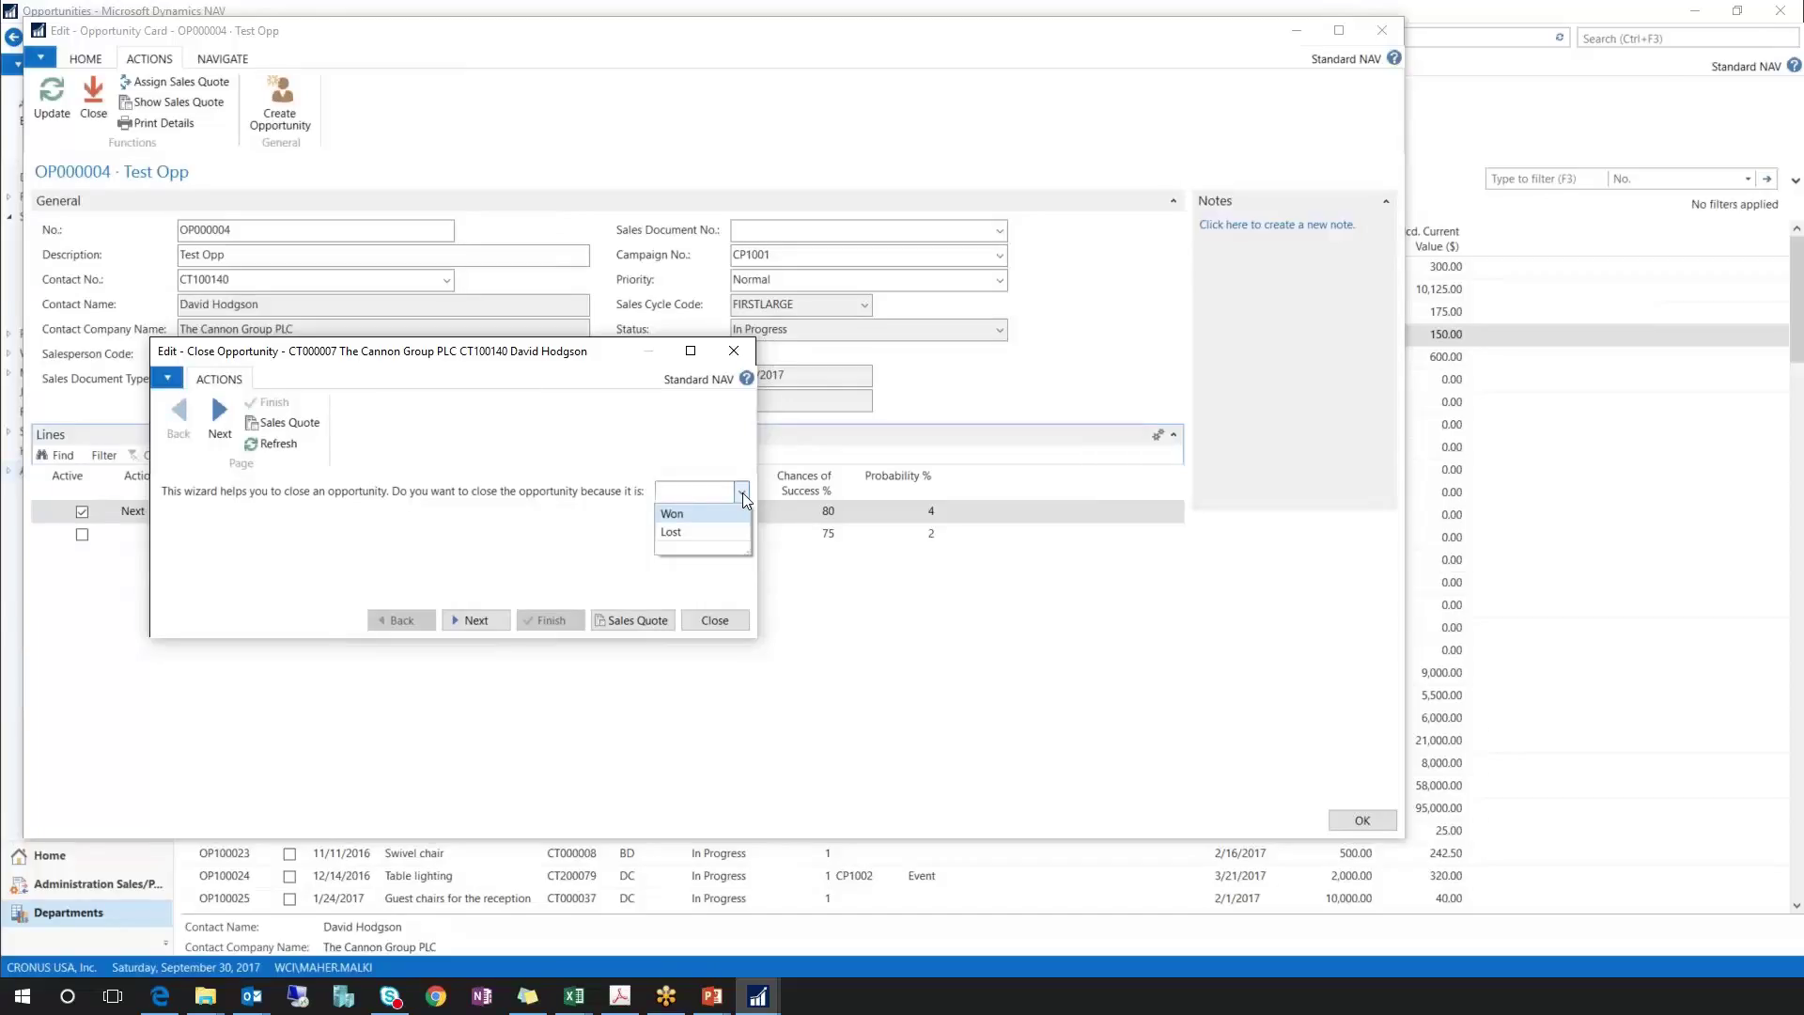
left_click(678, 523)
left_click(475, 622)
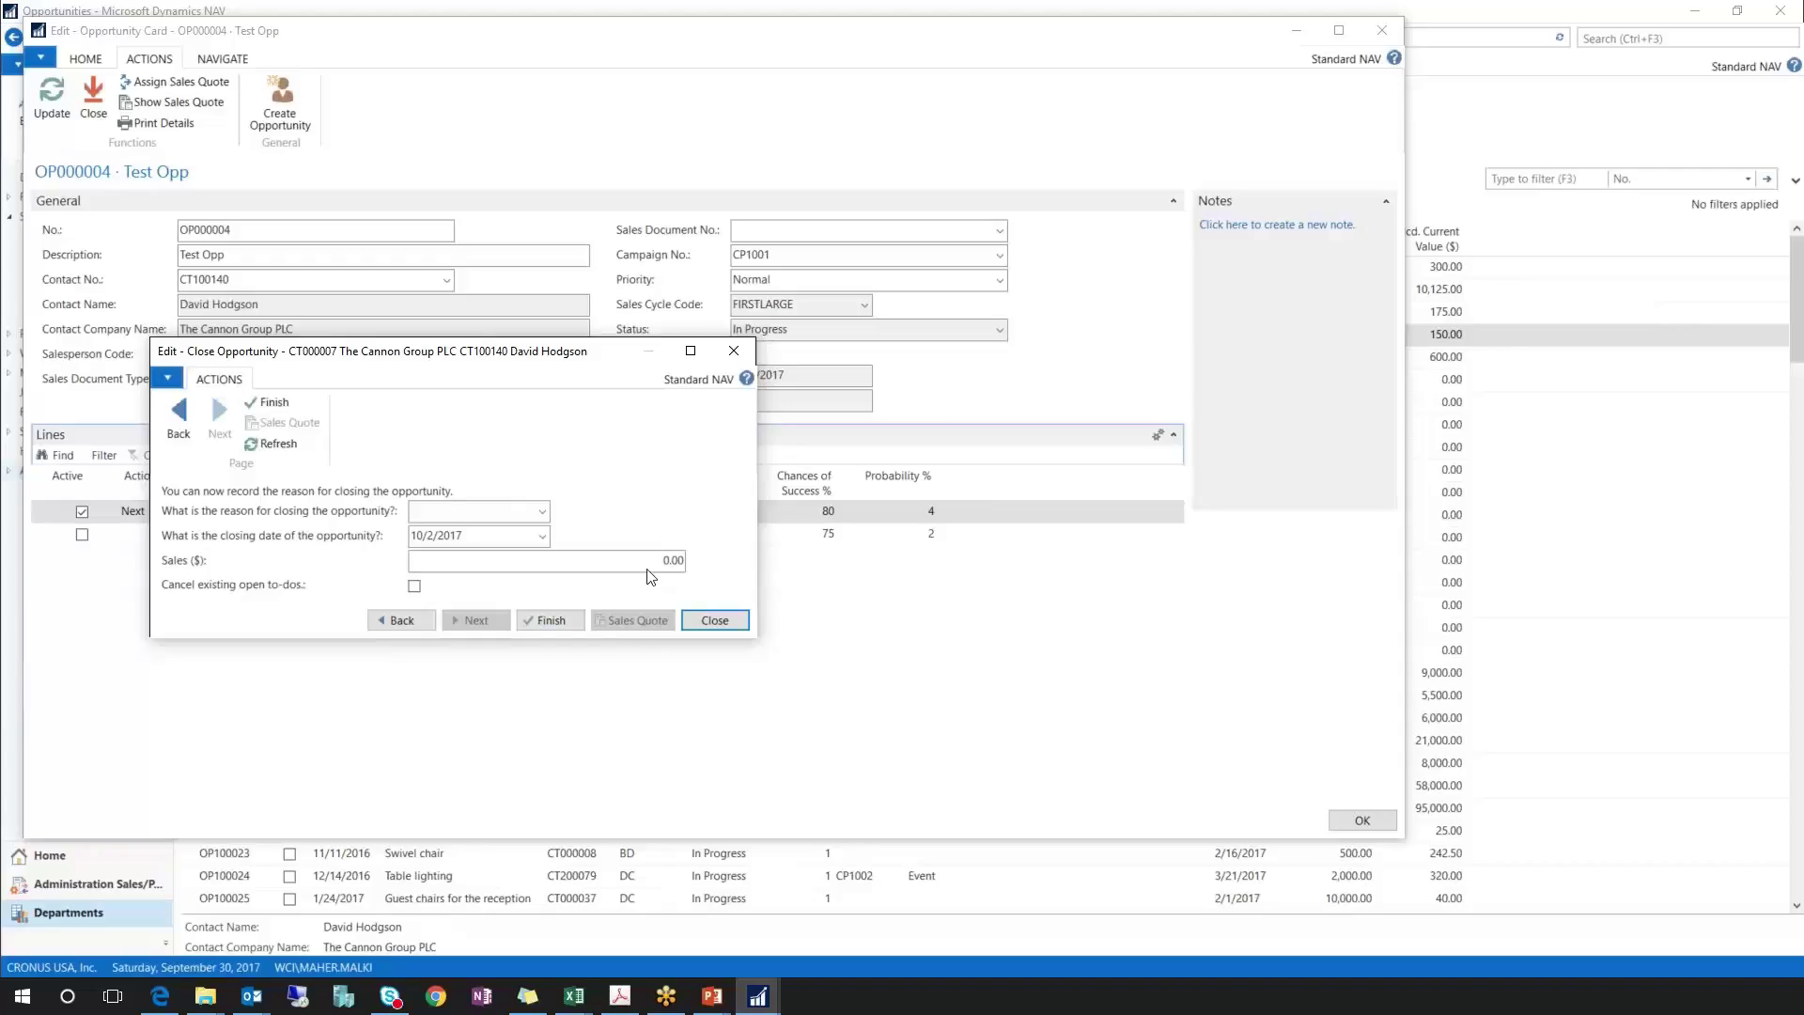
- Enter reason PRICE_W, closing date 10/13/2017, sales 10,000, and cancel open to-dos
left_click(543, 512)
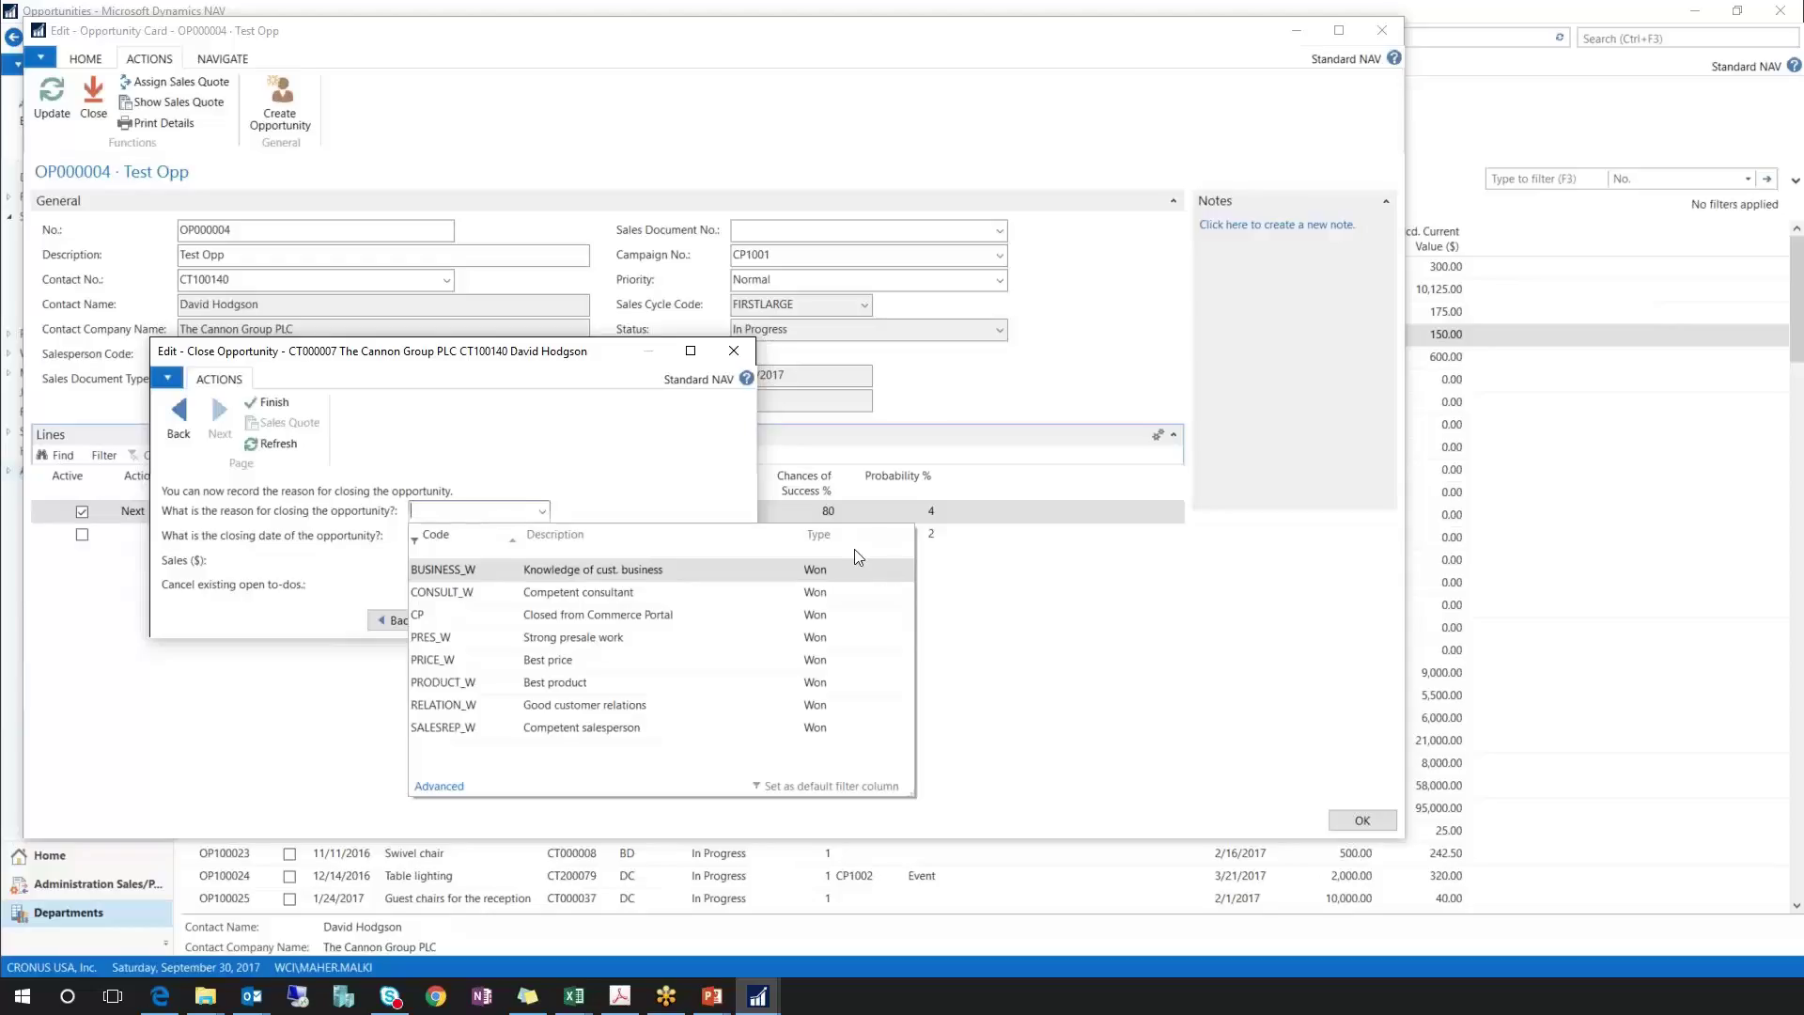
left_click(579, 664)
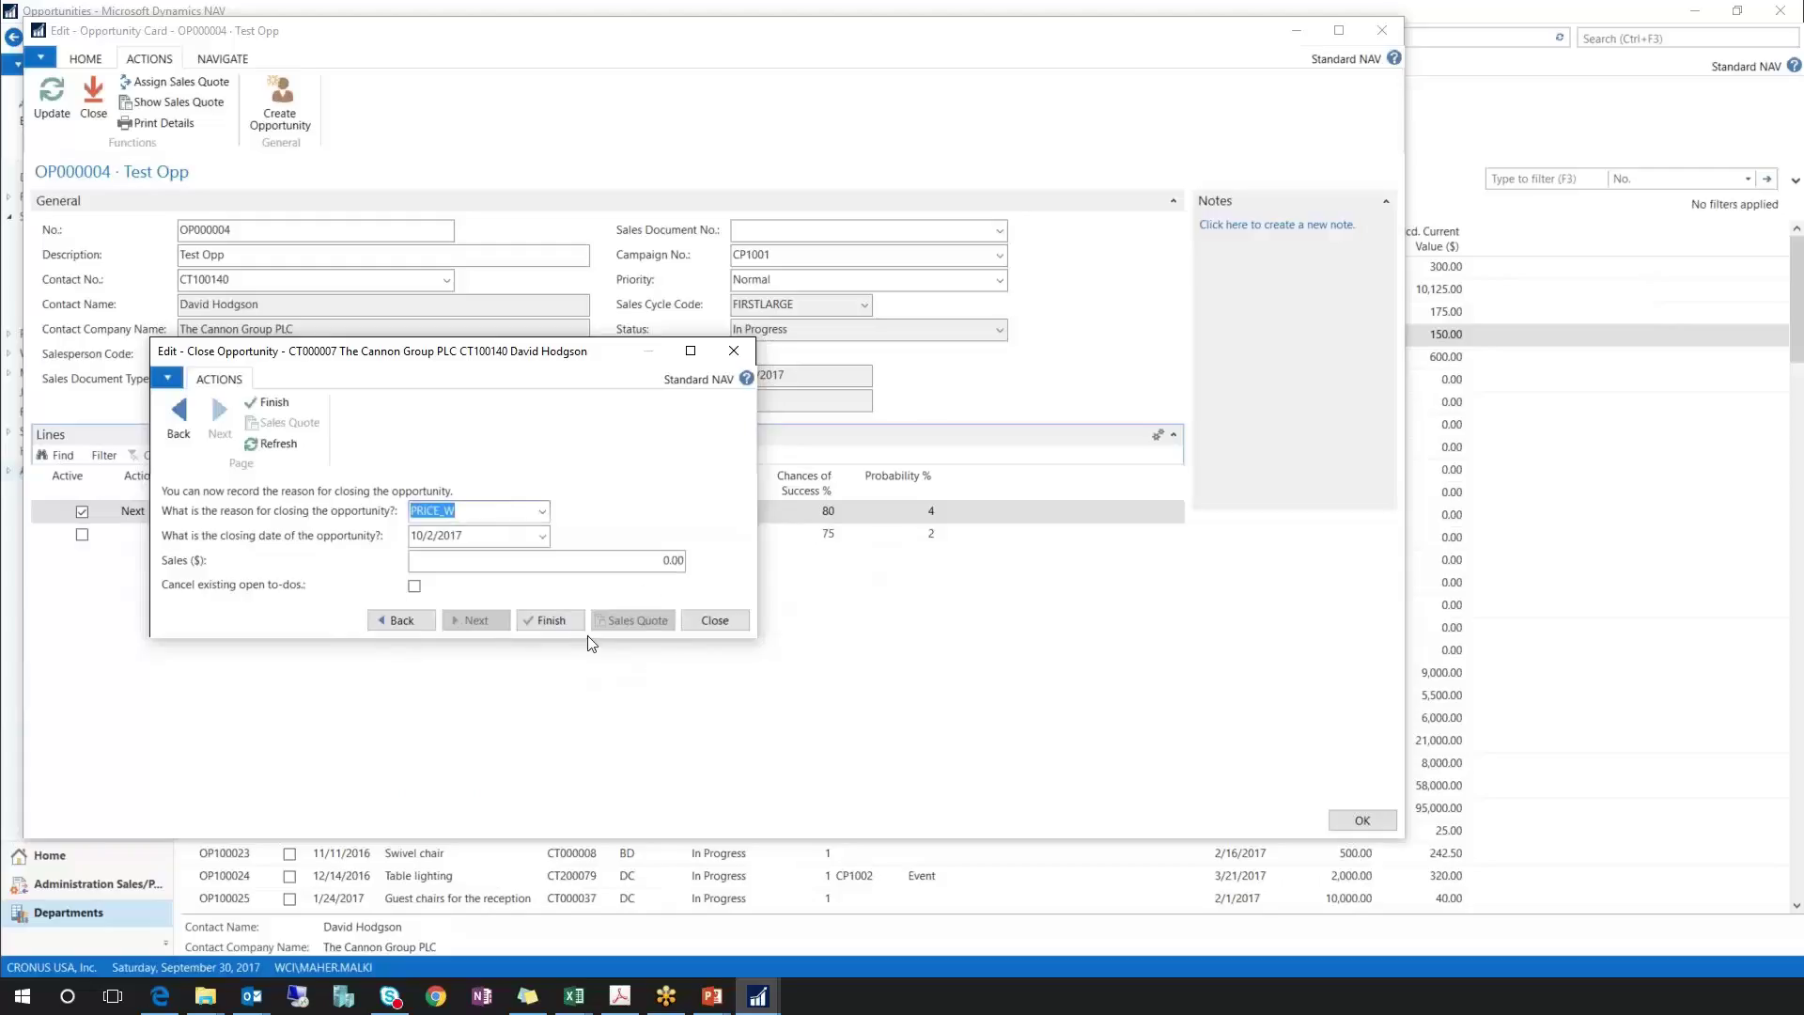
left_click(542, 536)
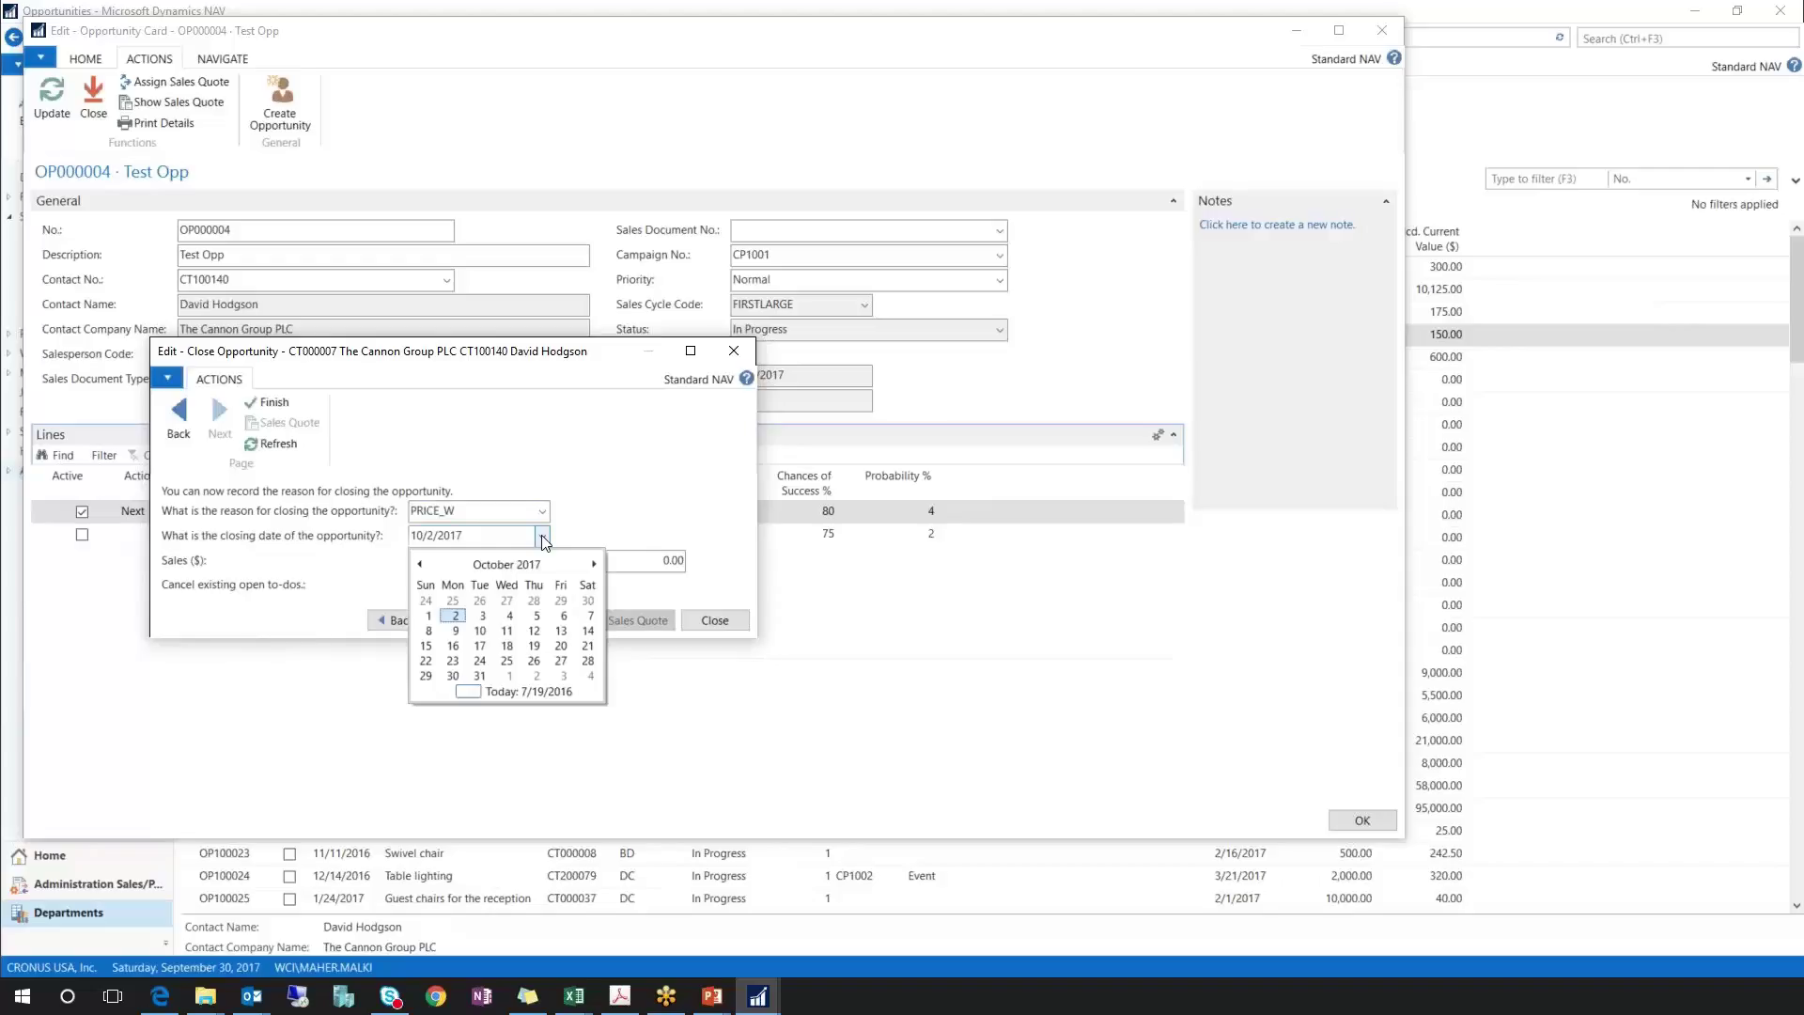
left_click(562, 631)
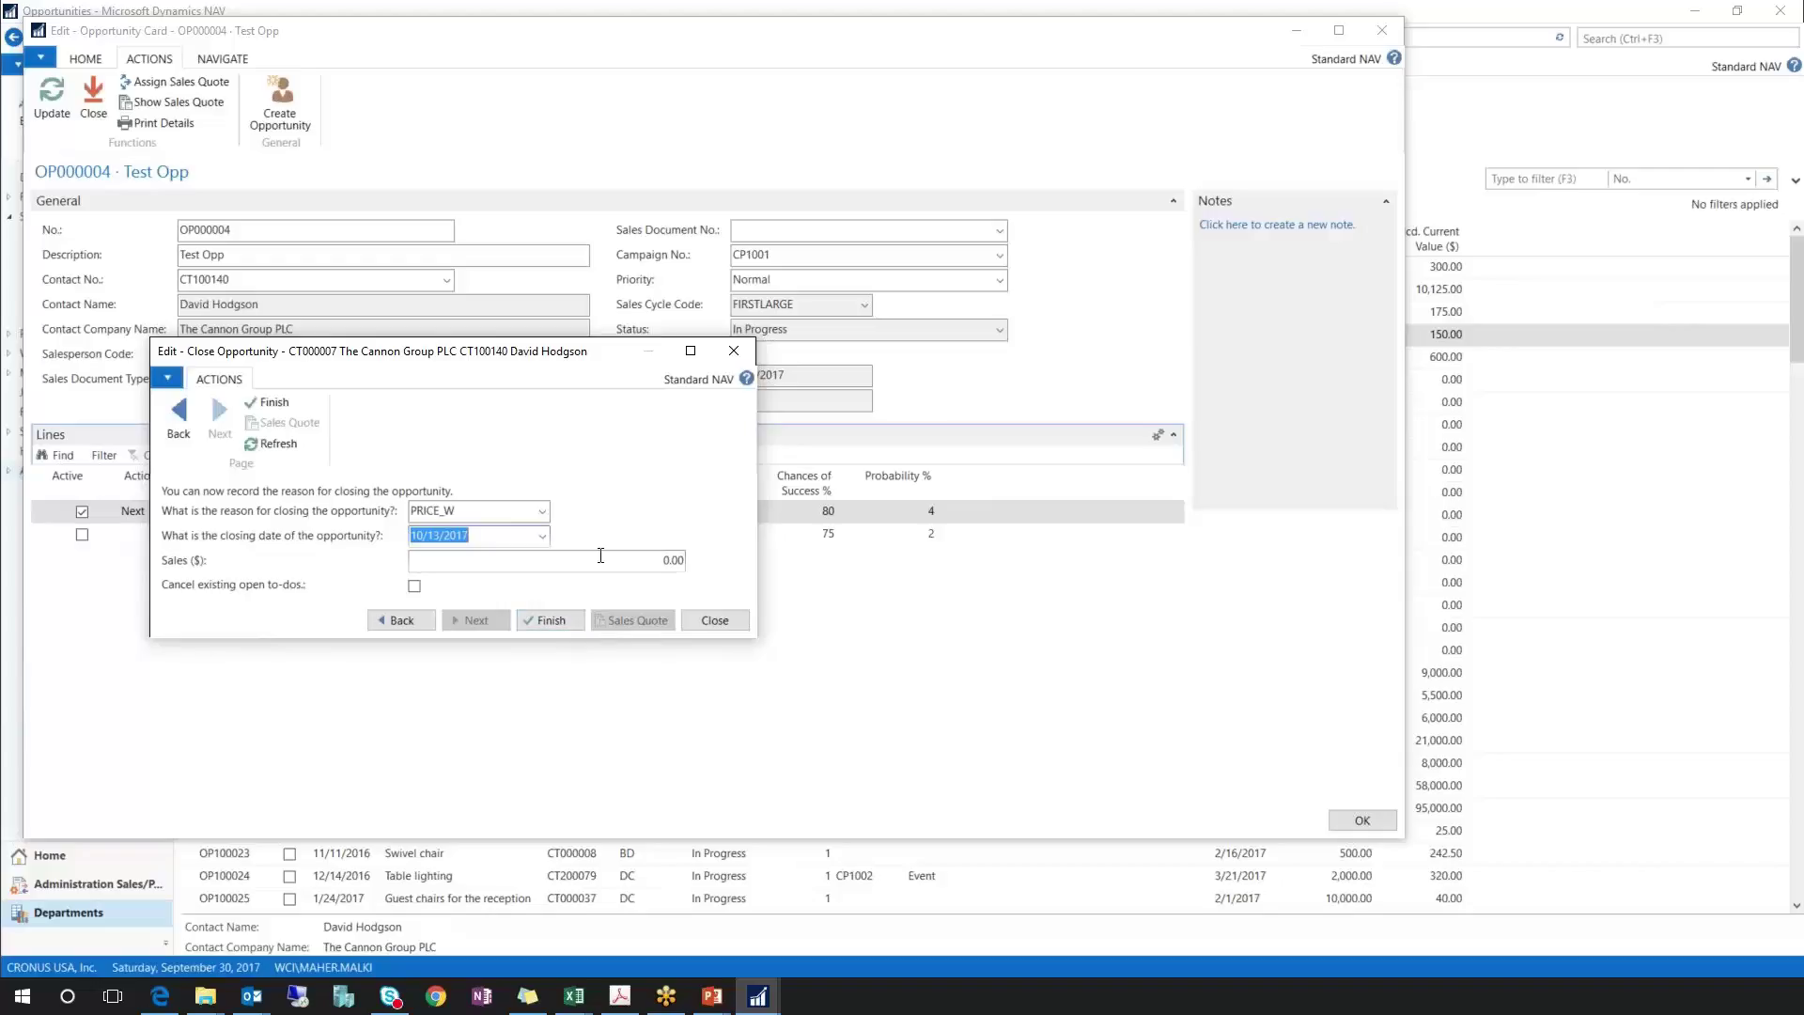
key("Tab")
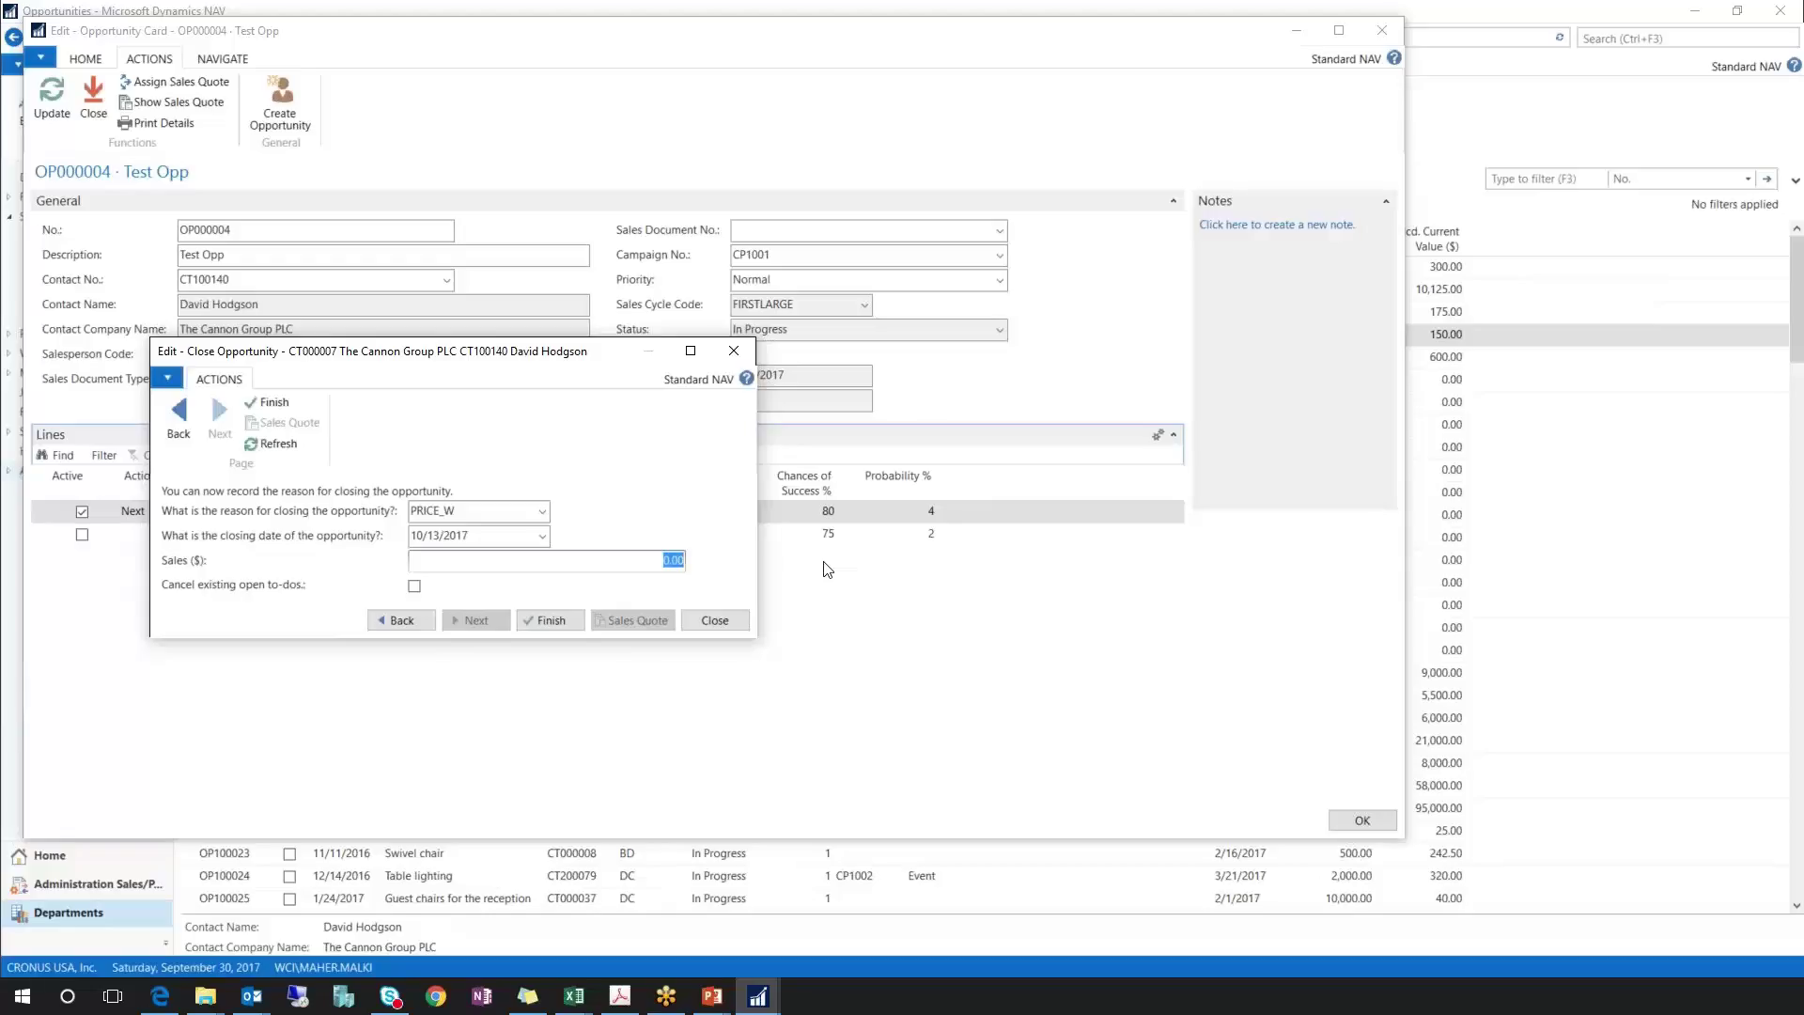
type("10,000")
key("Tab")
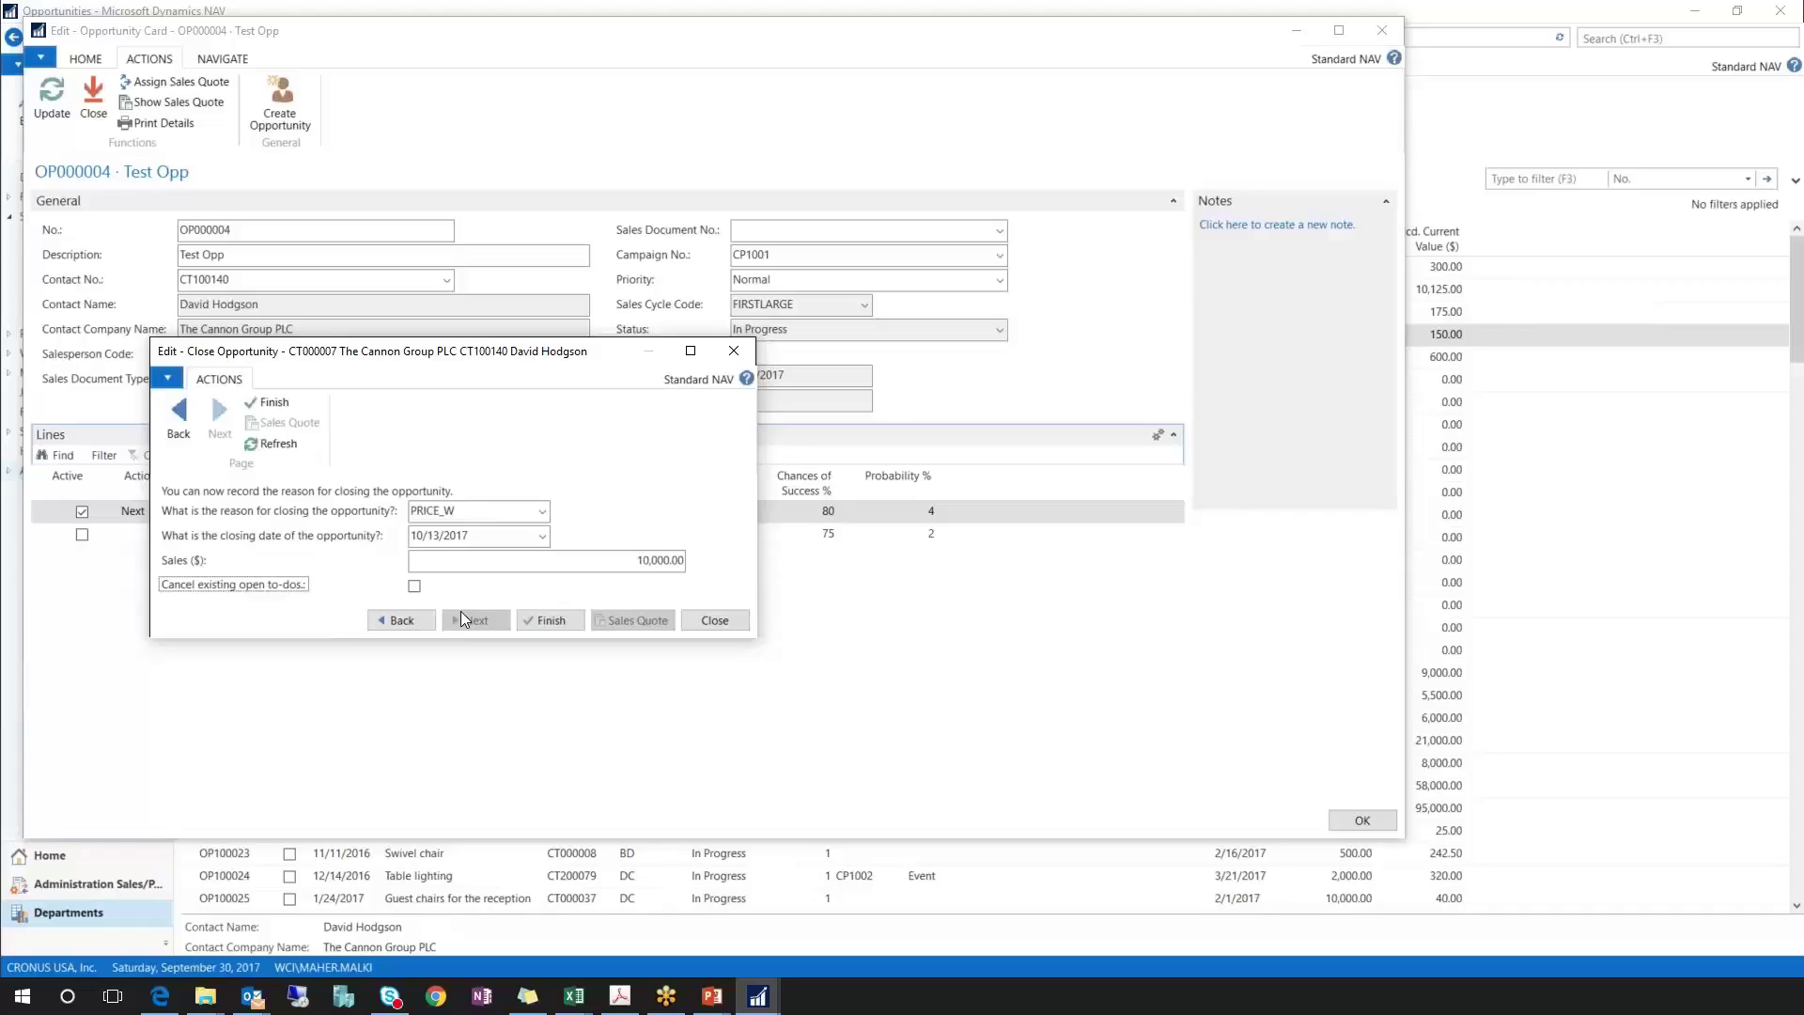
left_click(414, 587)
- Finish closing as Won, then review the Won status, 10/13/2017 close date and Won line
left_click(560, 620)
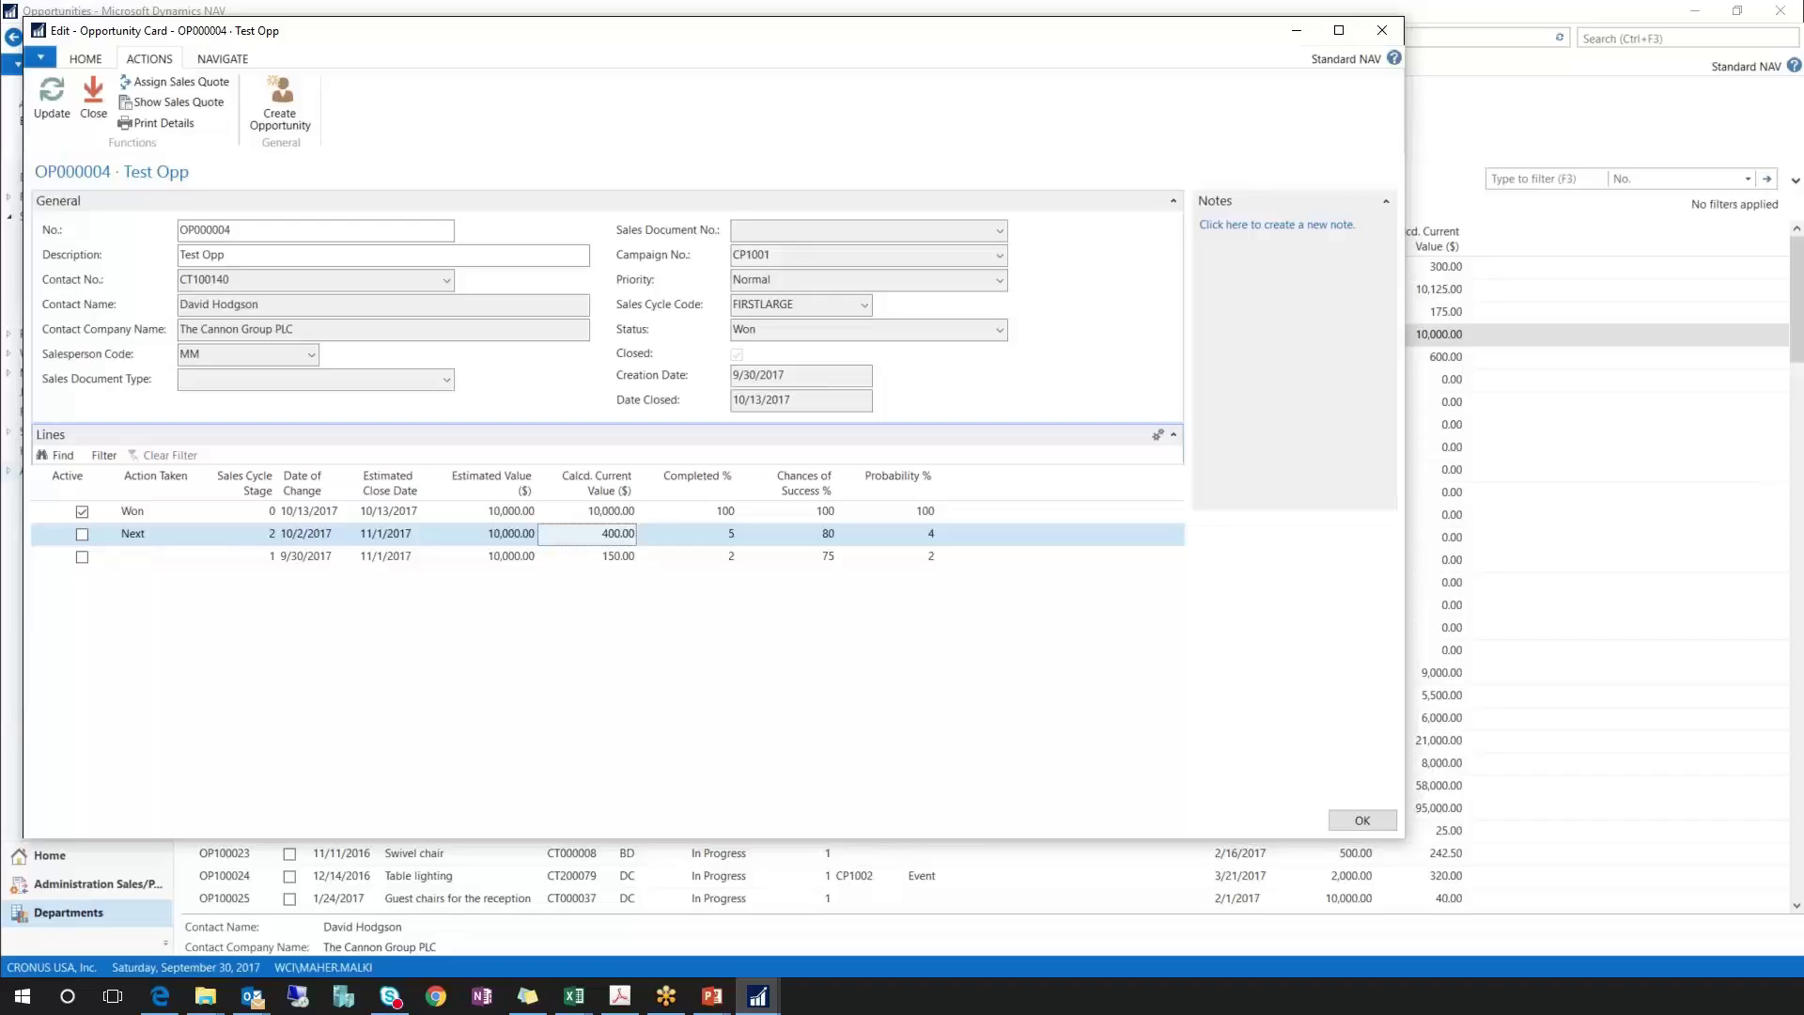
left_click(536, 329)
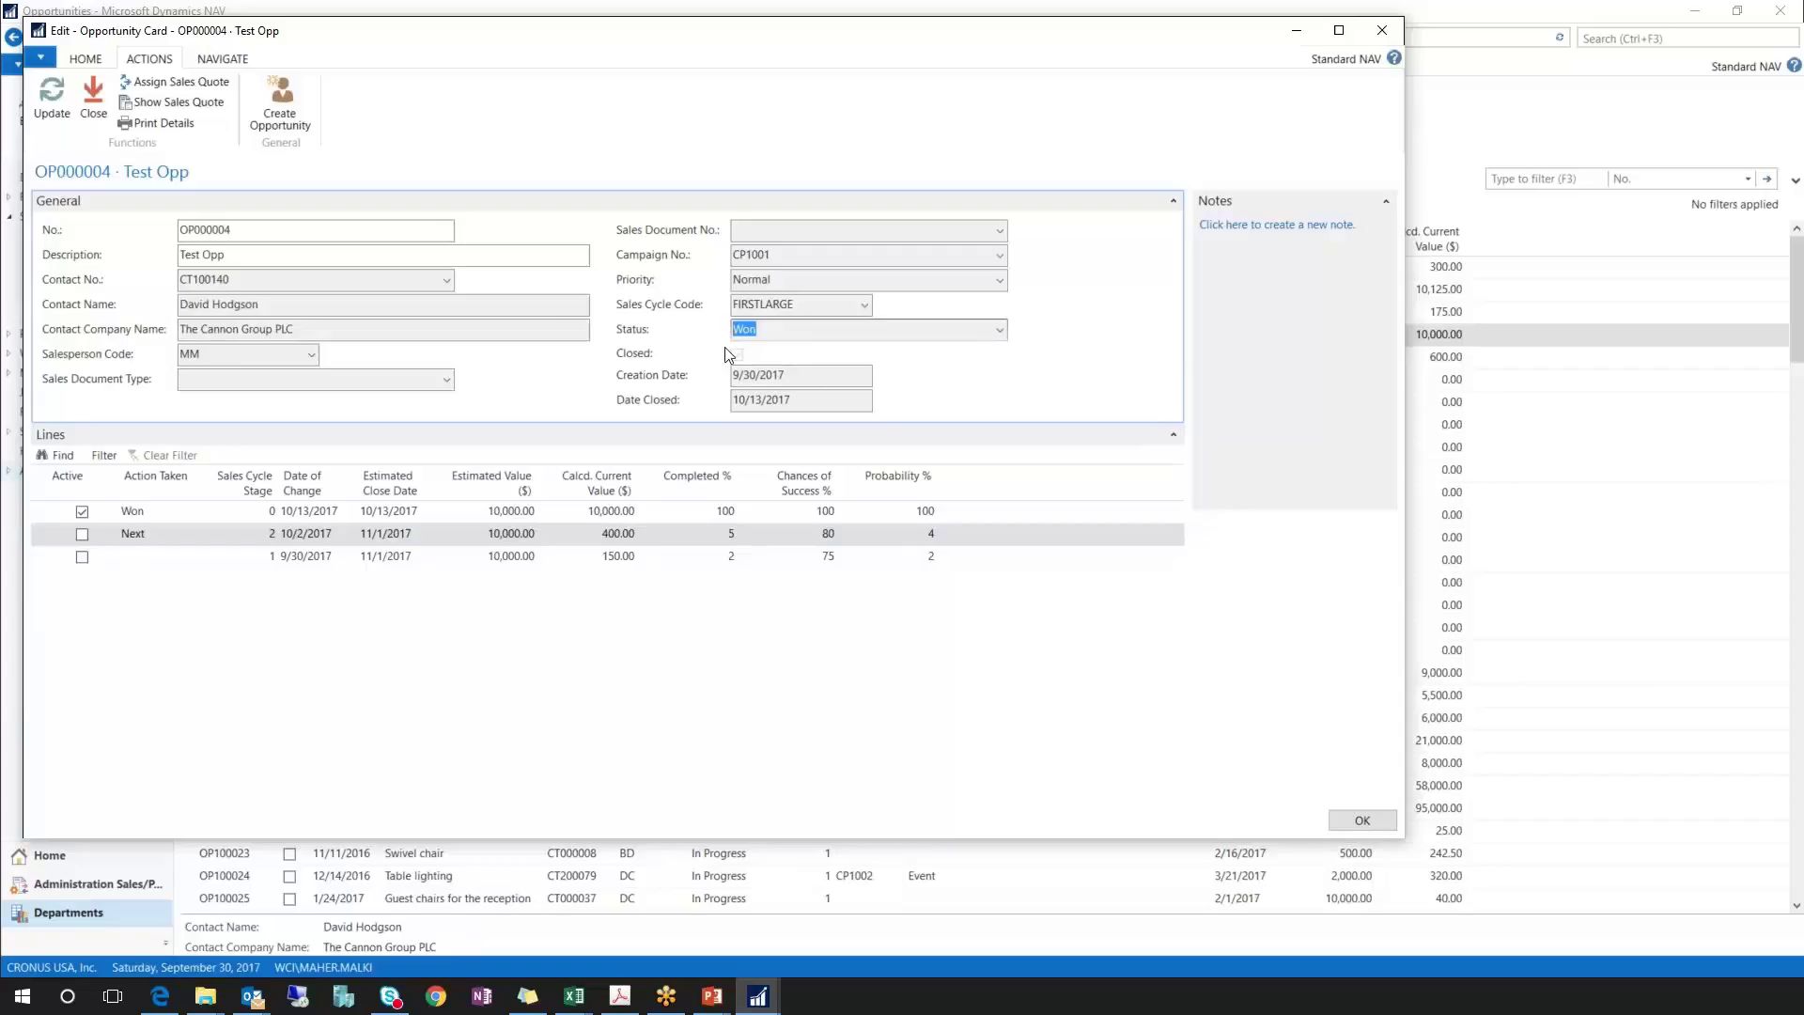
left_click(729, 396)
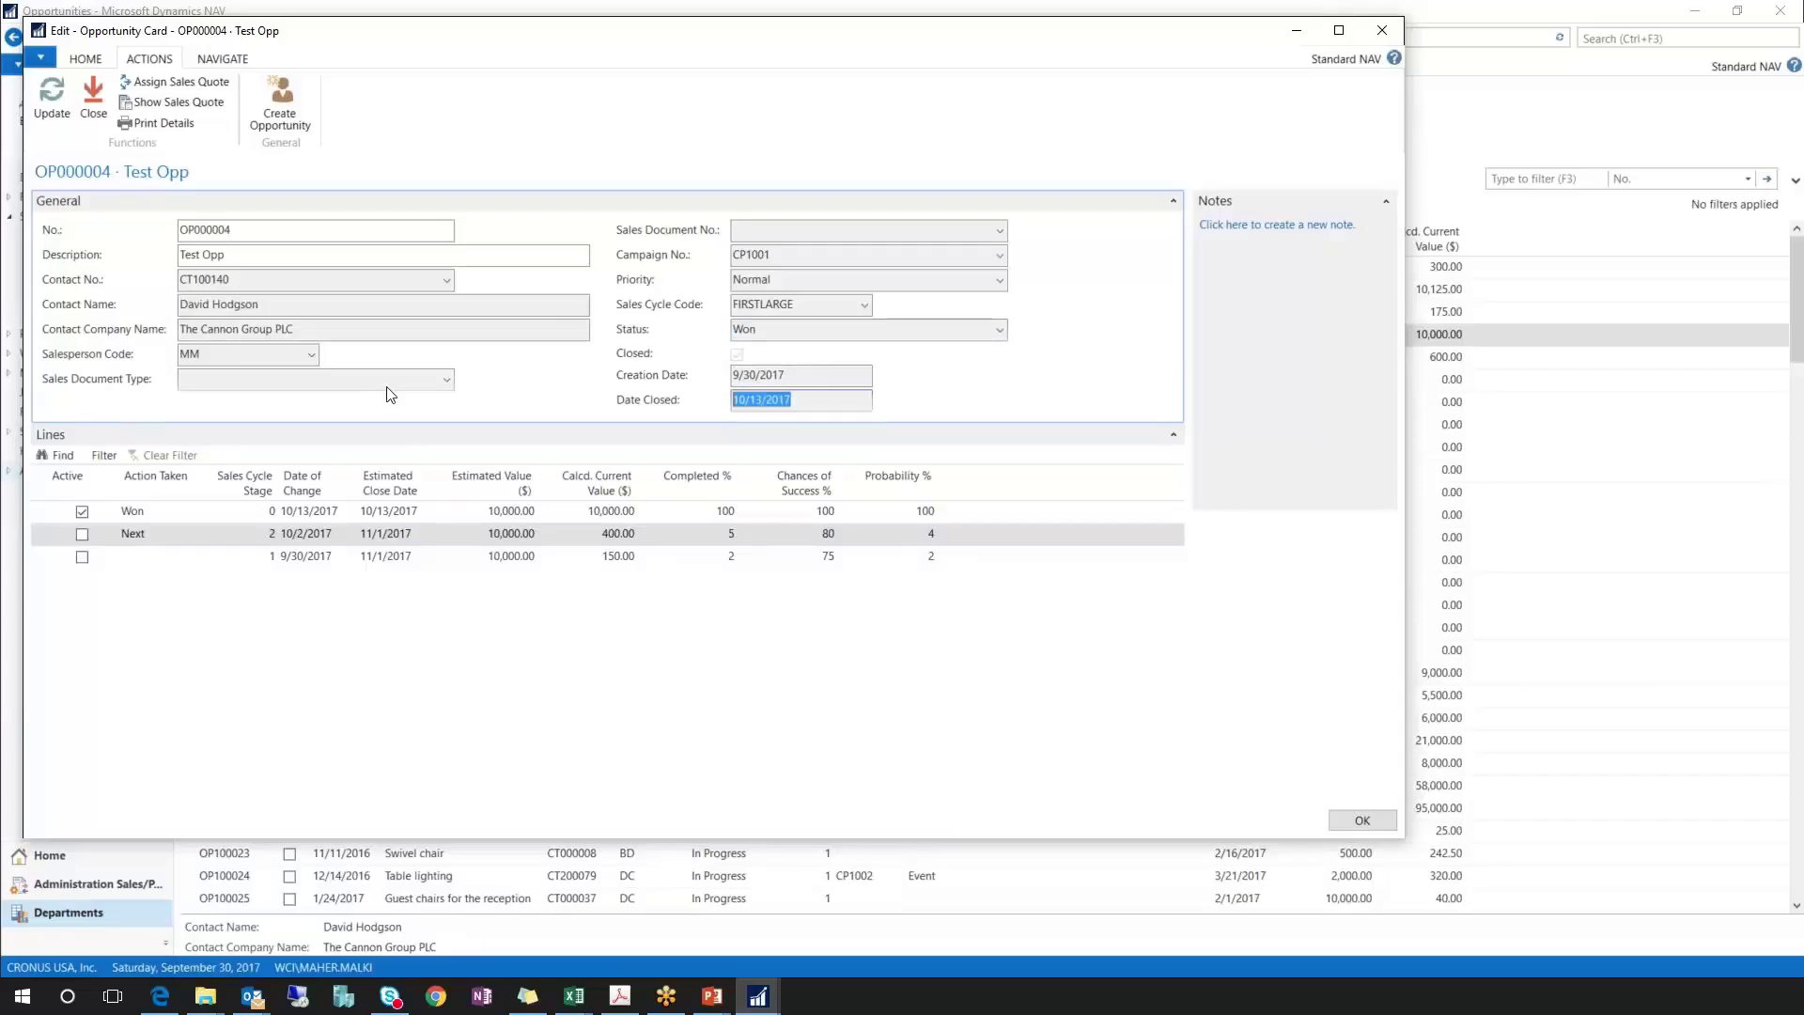
left_click(413, 538)
left_click(453, 515)
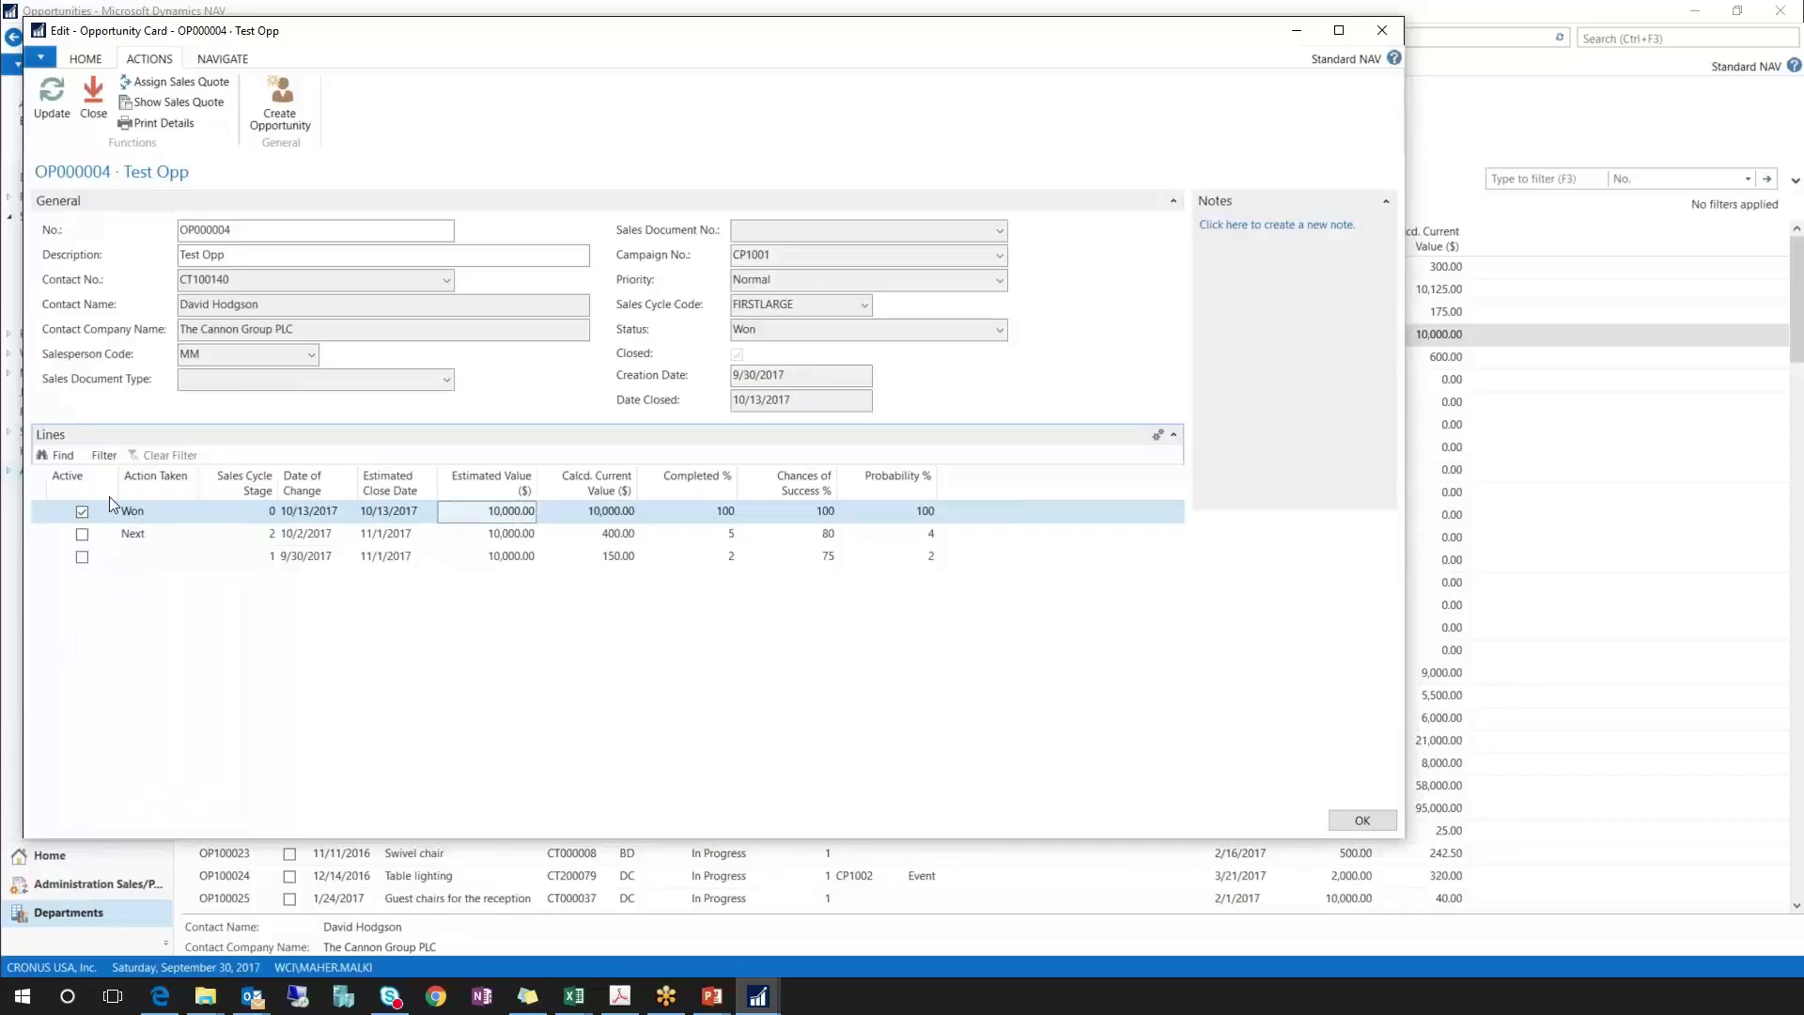
left_click(286, 513)
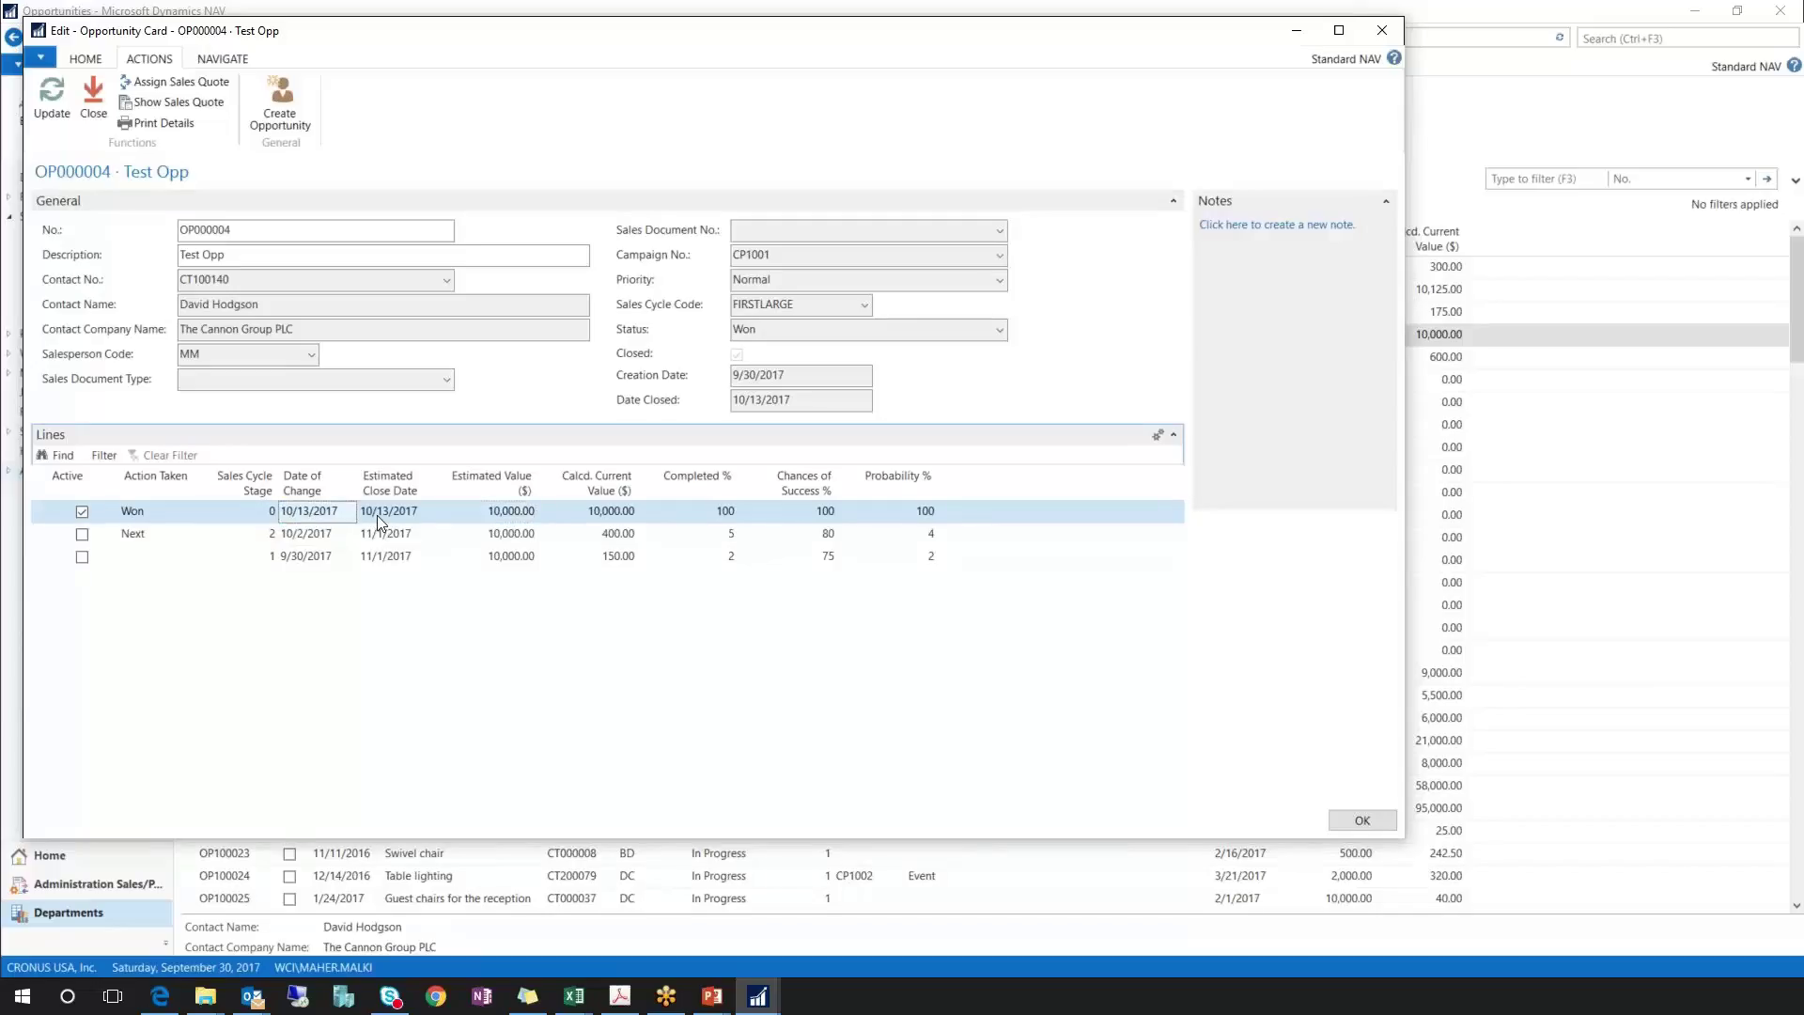
left_click(380, 515)
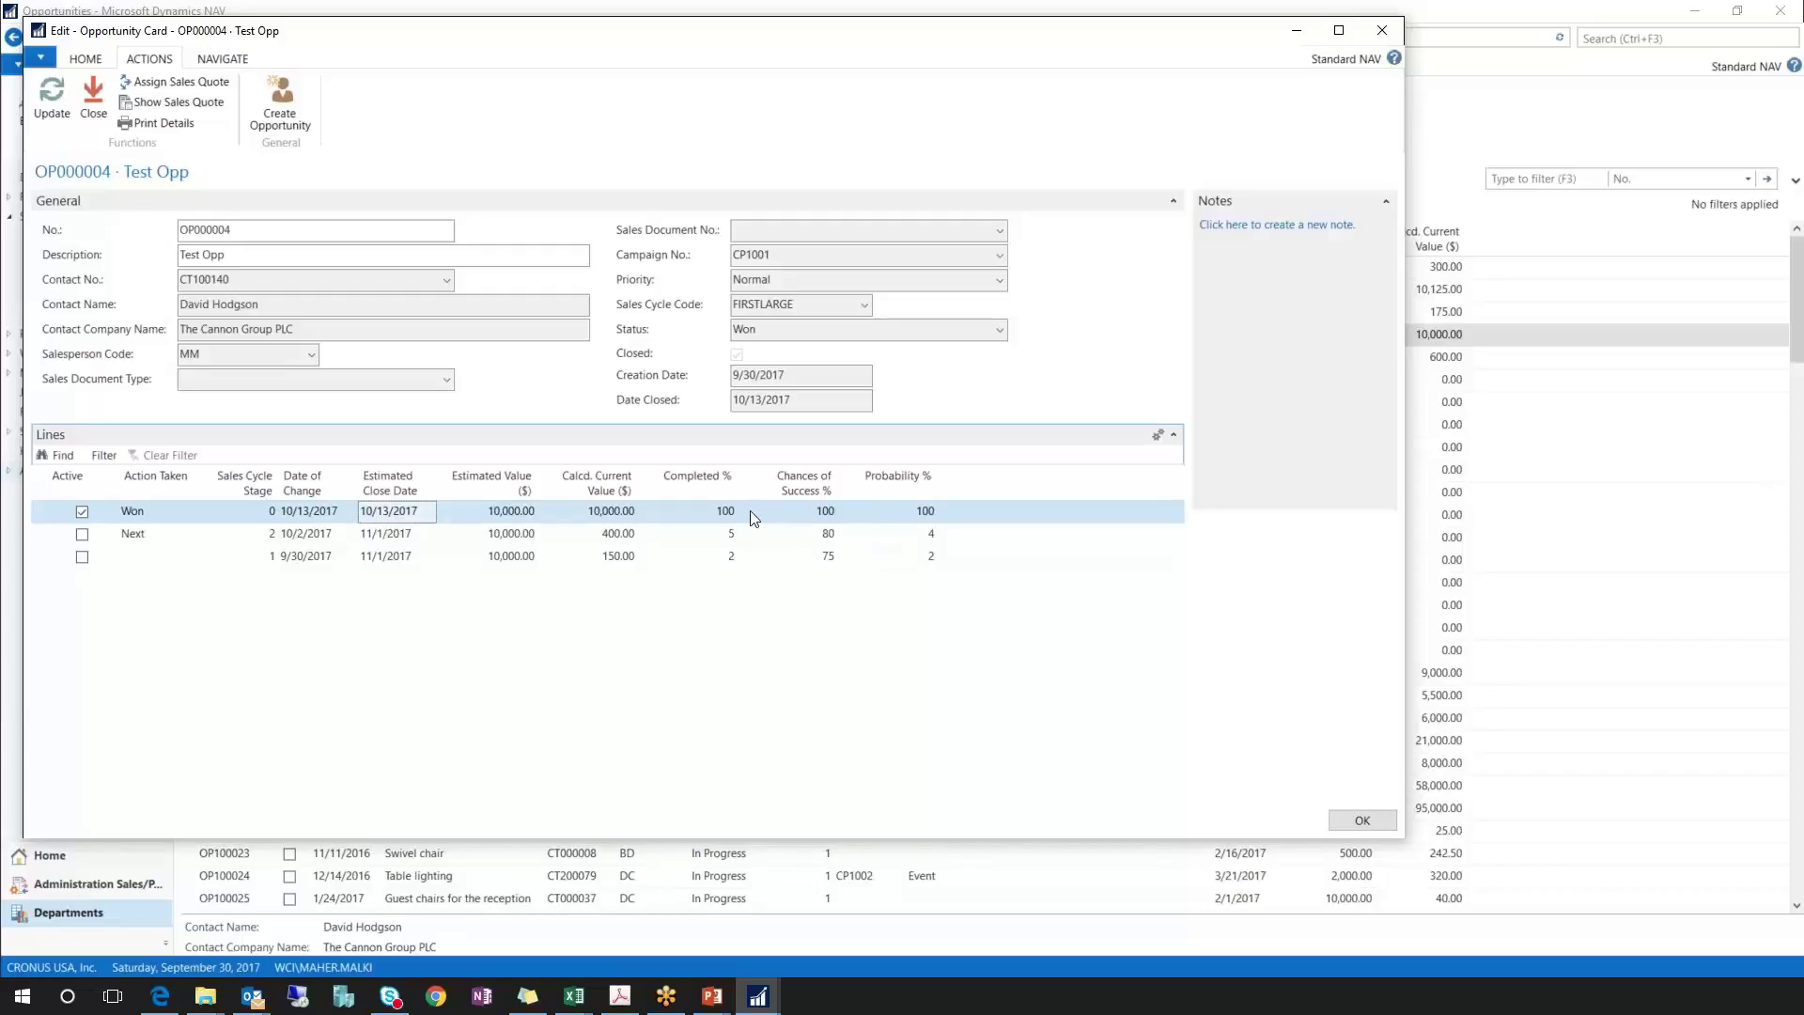
- Close the Opportunity Card with OK to return to the Opportunities list
left_click(1363, 821)
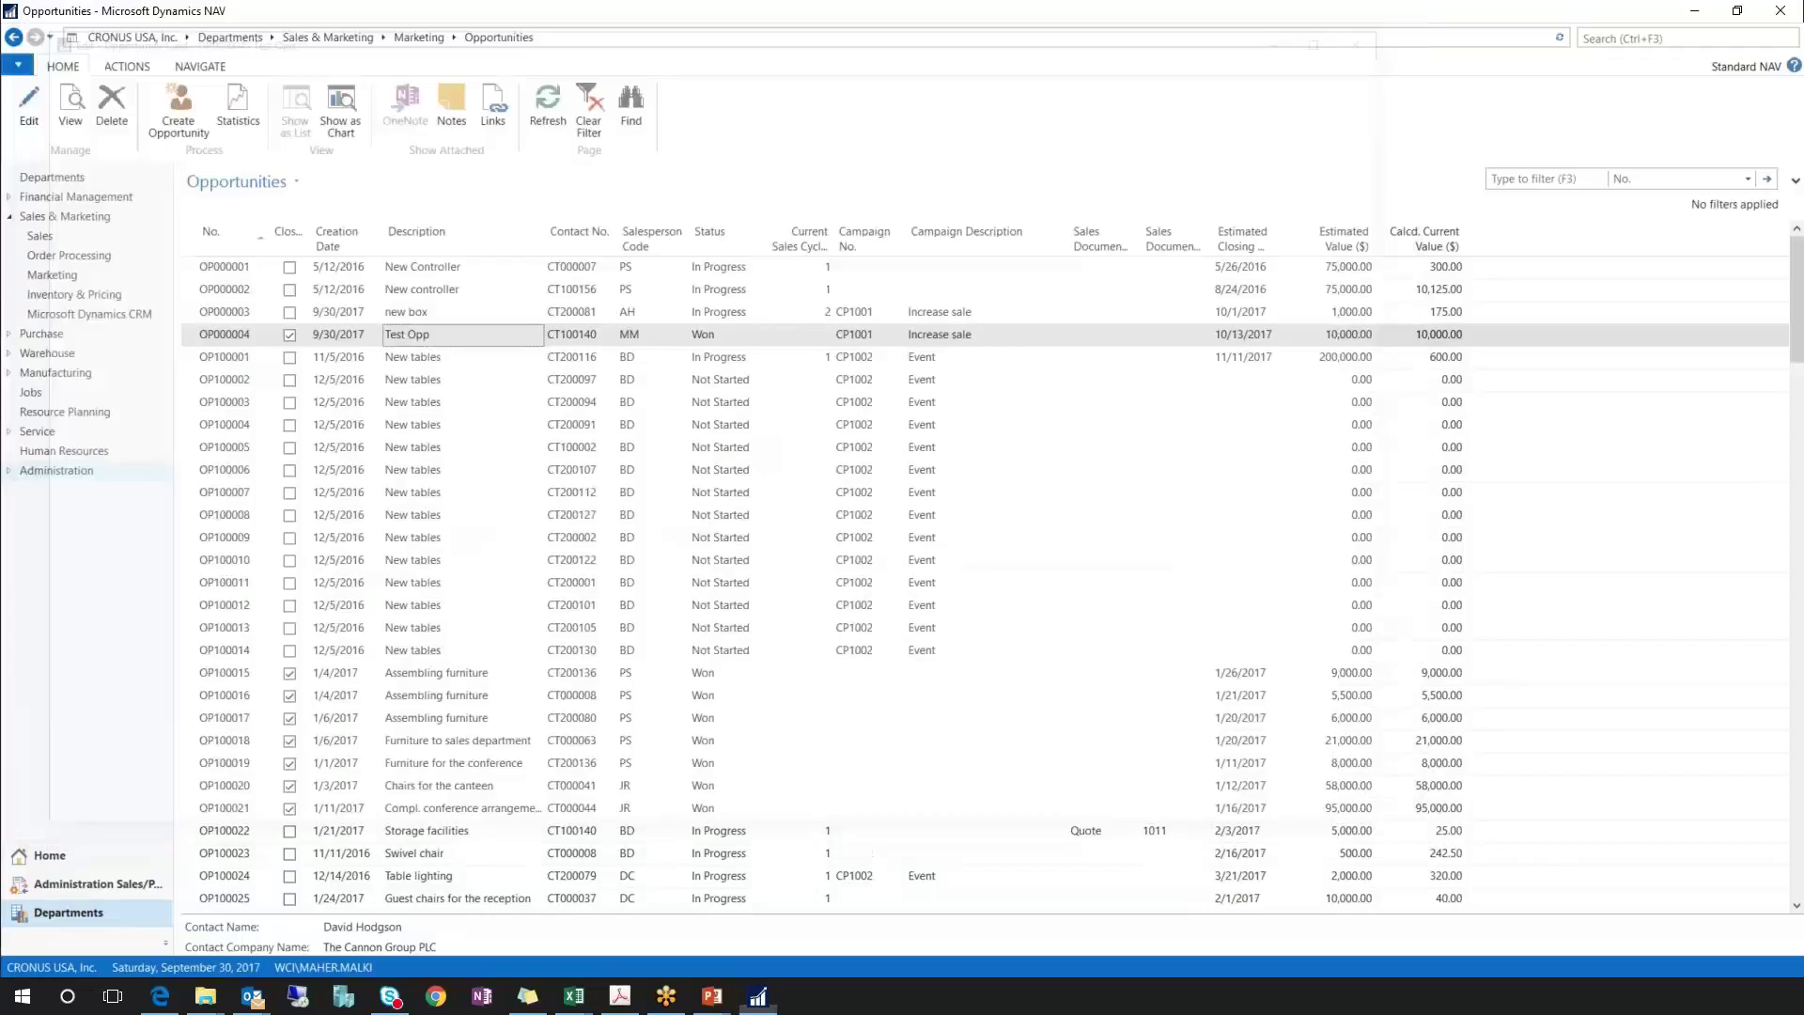